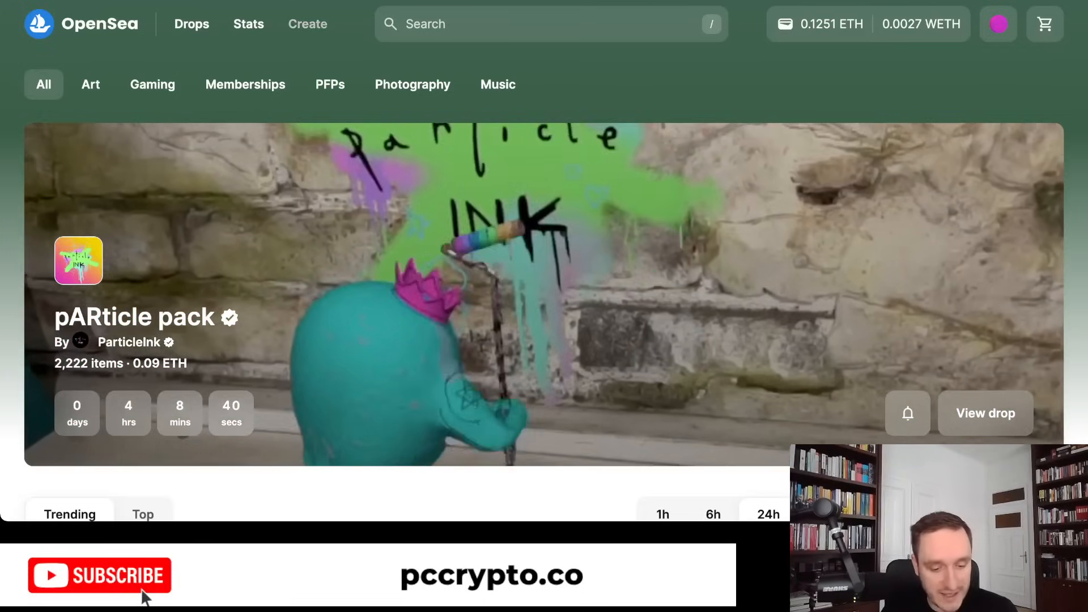
- Open the form for minting a single NFT and add the painting of two frogs in red kimonos as its media
{"action": "left_click", "coordinate": [307, 23]}
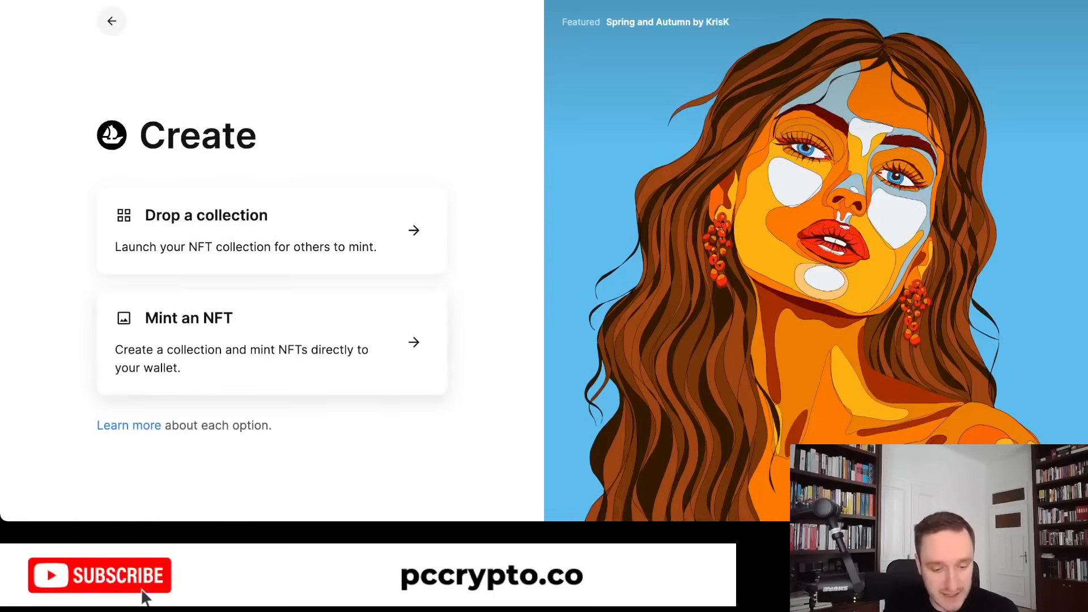
{"action": "left_click", "coordinate": [271, 342]}
{"action": "scroll", "coordinate": [544, 259], "scroll_direction": "down", "scroll_amount": 2}
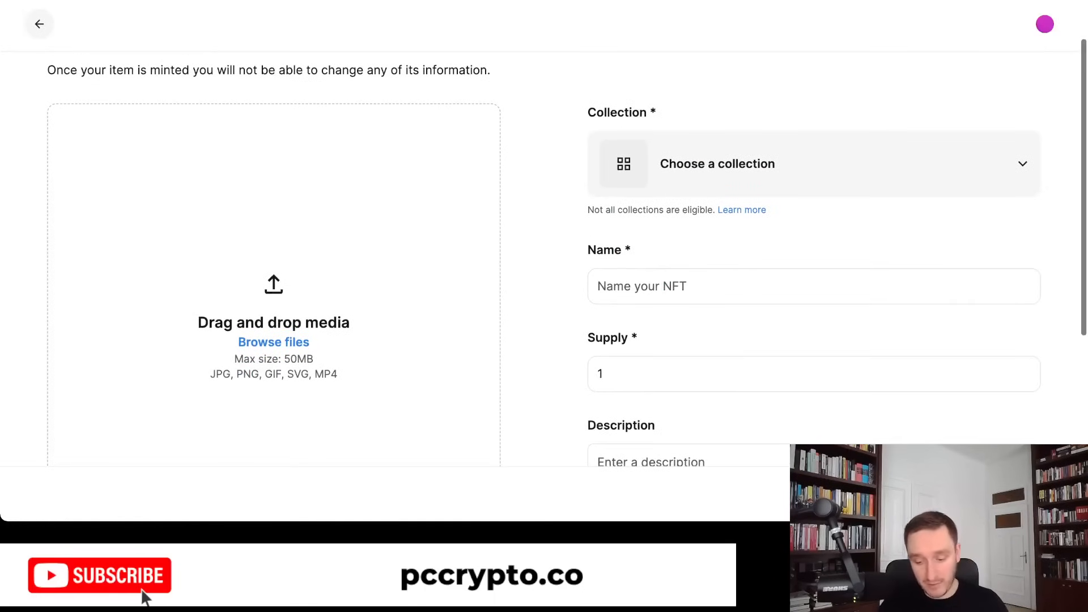
{"action": "scroll", "coordinate": [544, 259], "scroll_direction": "down", "scroll_amount": 1}
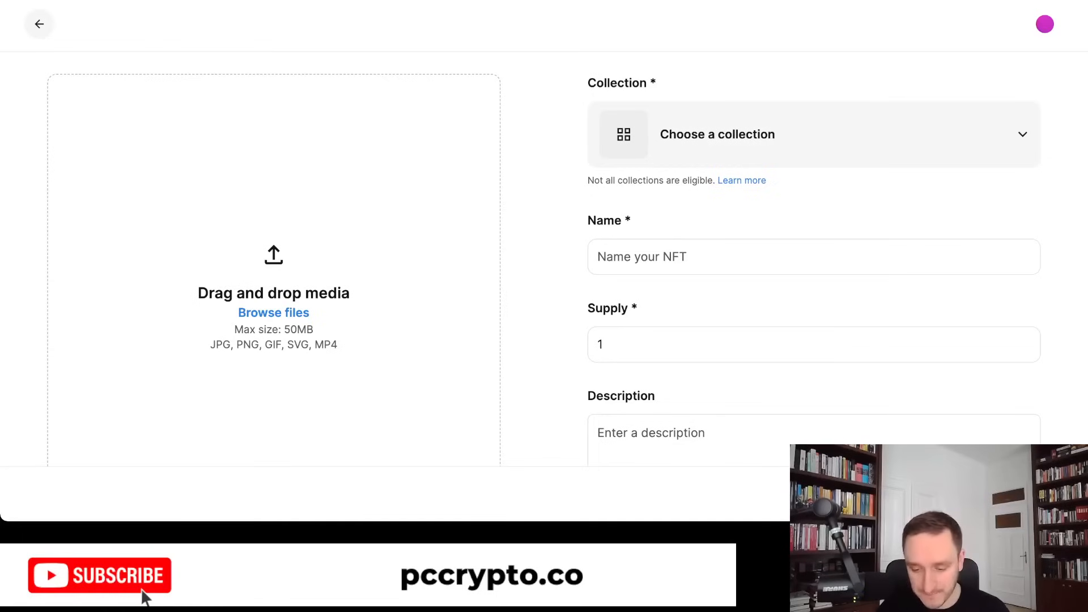
{"action": "left_click", "coordinate": [813, 134]}
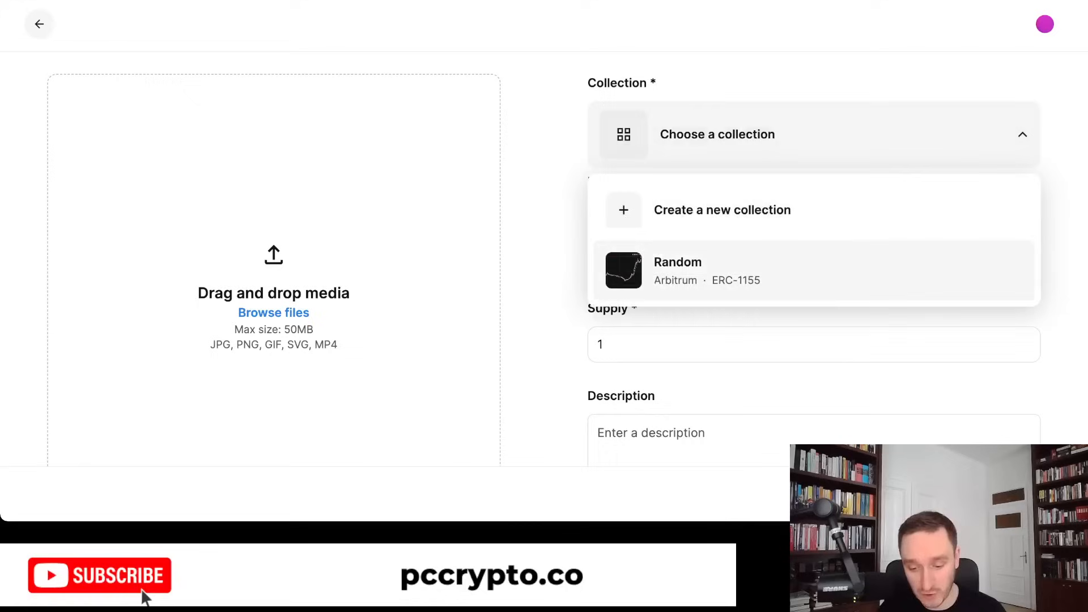
{"action": "left_click", "coordinate": [756, 142]}
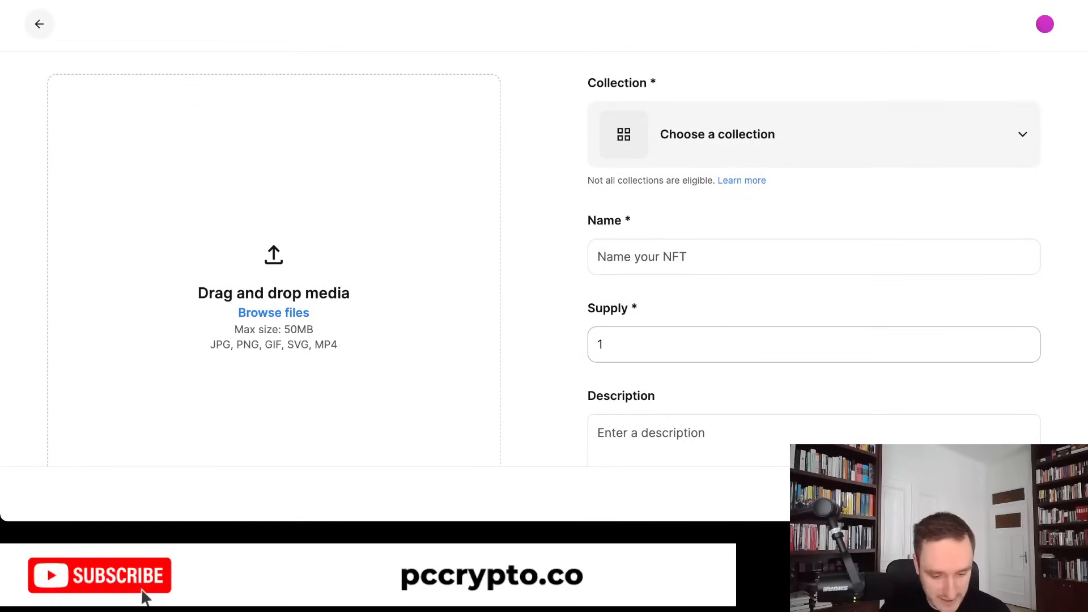
{"action": "left_click_drag", "start_coordinate": [623, 344], "coordinate": [274, 298]}
{"action": "scroll", "coordinate": [544, 259], "scroll_direction": "up", "scroll_amount": 2}
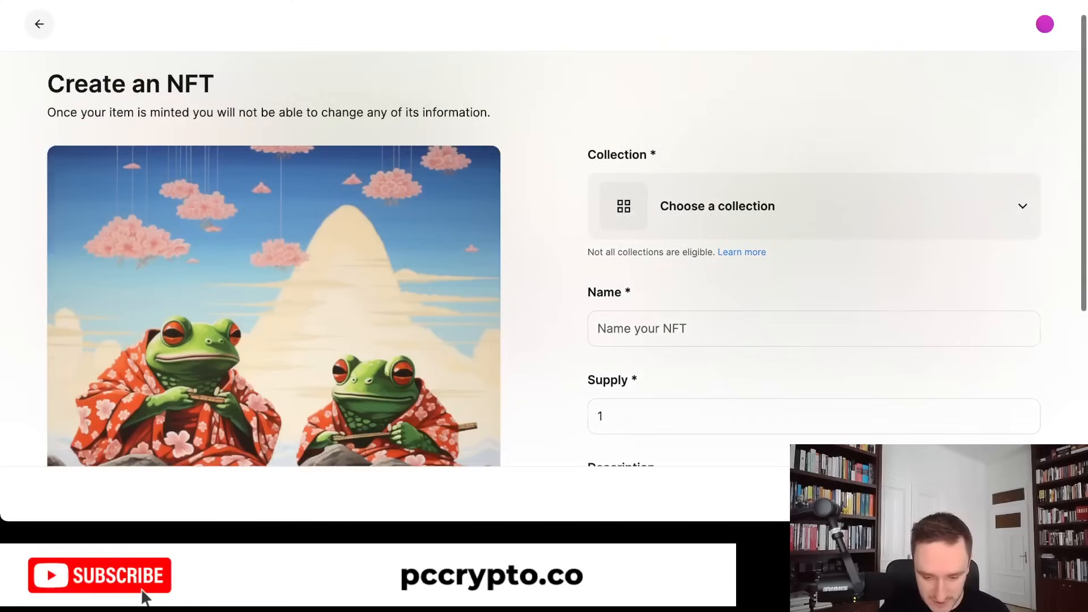
- Start a new collection with the red-kimono frog painting as its logo and set the contract name to "Japanese Frogs"
{"action": "left_click", "coordinate": [813, 219]}
{"action": "left_click", "coordinate": [813, 295]}
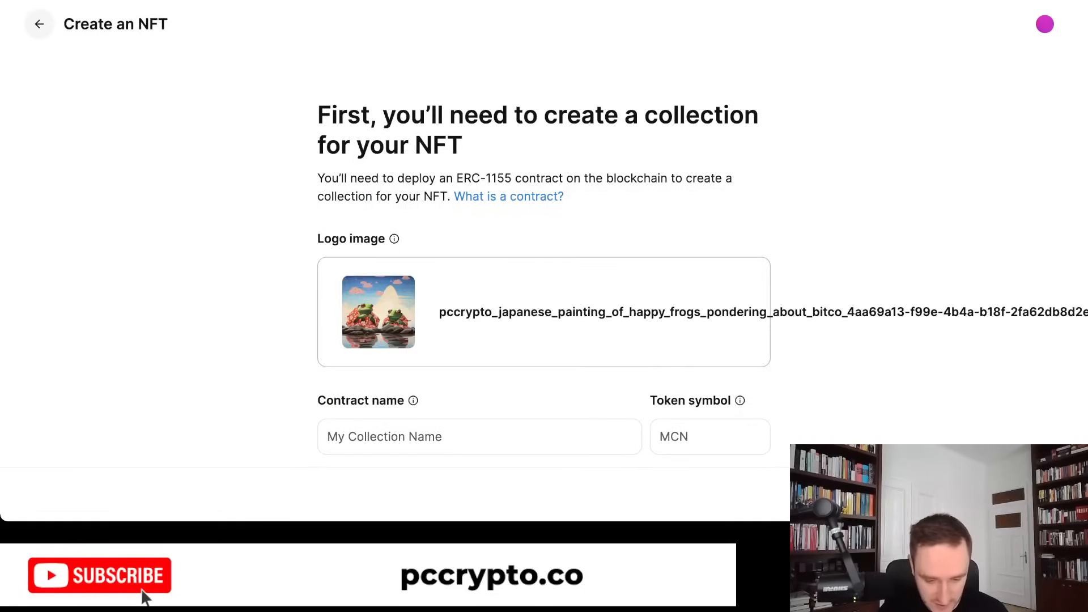
{"action": "scroll", "coordinate": [544, 259], "scroll_direction": "down", "scroll_amount": 2}
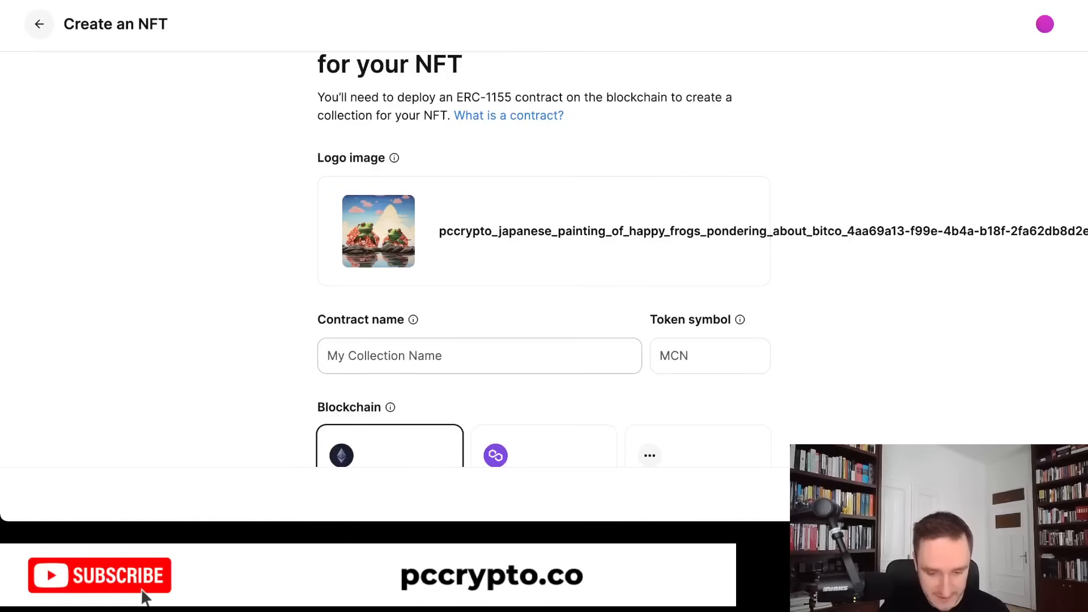
{"action": "scroll", "coordinate": [544, 254], "scroll_direction": "up", "scroll_amount": 1}
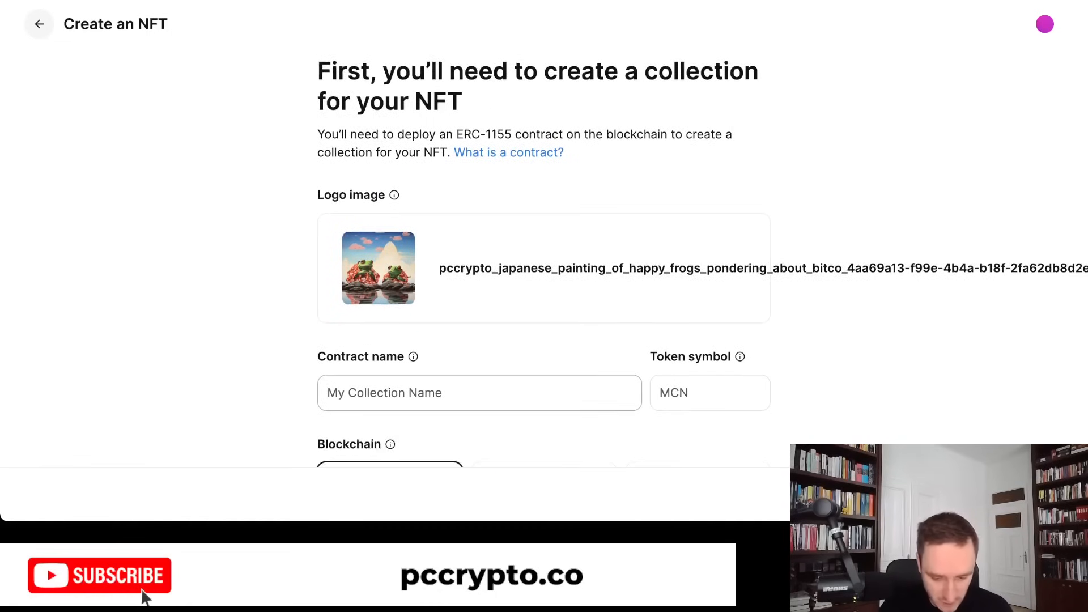
{"action": "type", "text": "Frogs"}
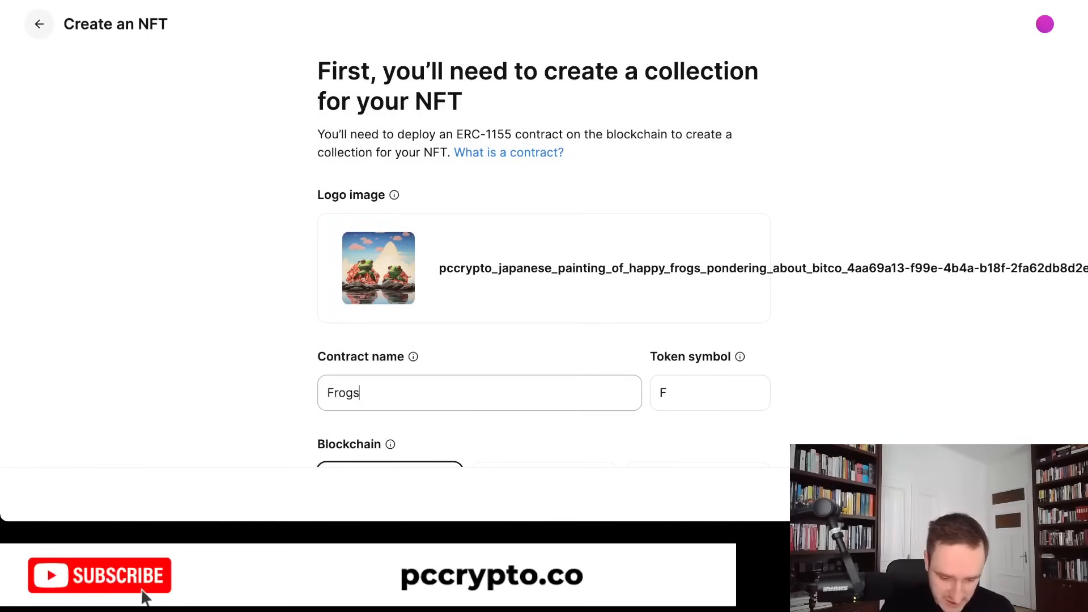
{"action": "type", "text": "Japanese"}
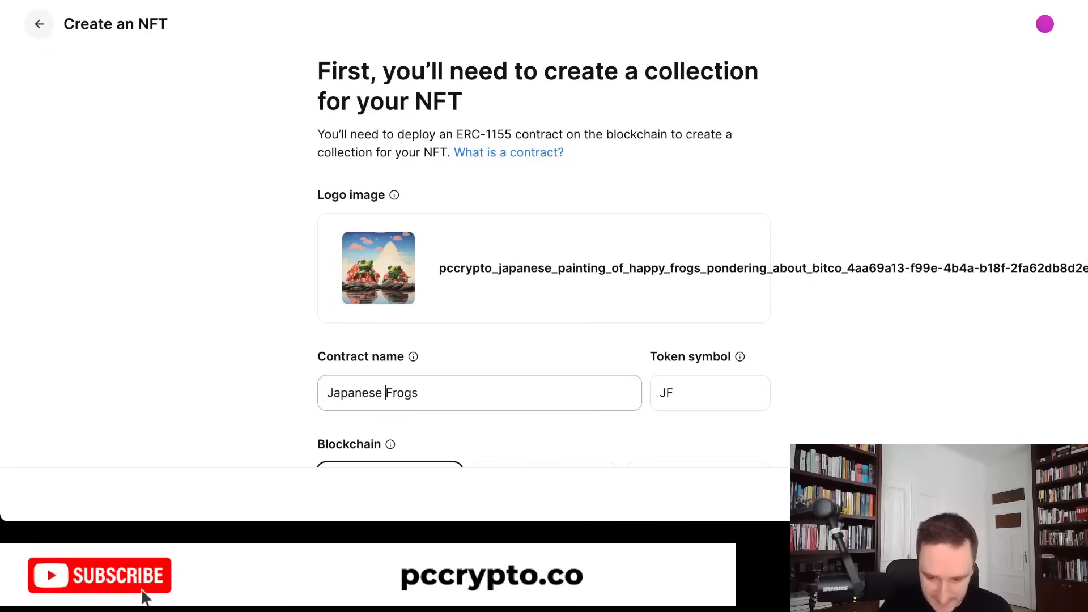
- Choose Arbitrum as the blockchain for the Japanese Frogs collection and deploy its contract
{"action": "scroll", "coordinate": [543, 255], "scroll_direction": "down", "scroll_amount": 3}
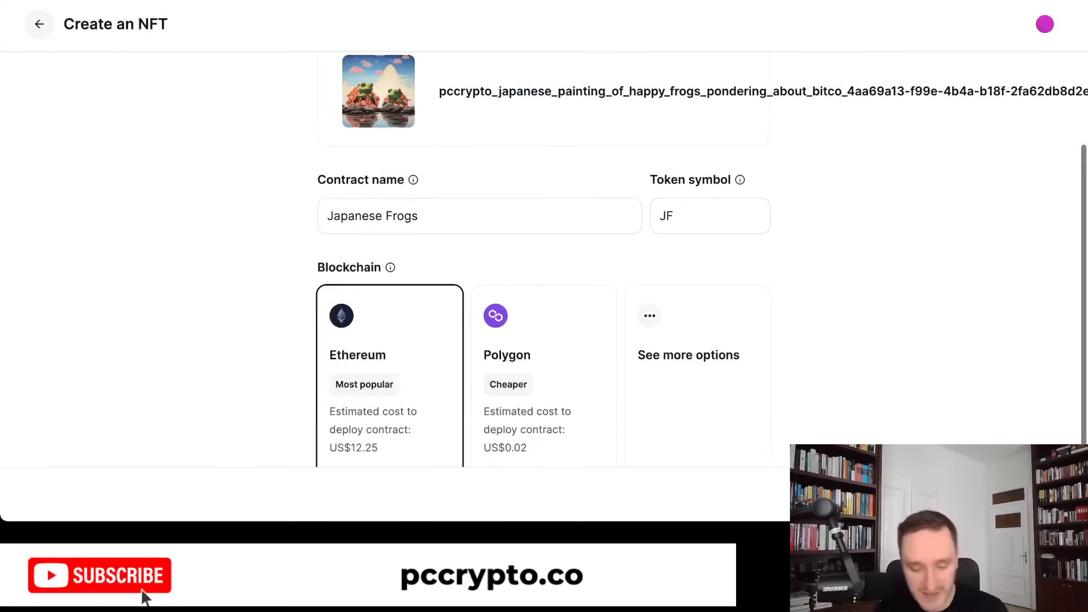
{"action": "scroll", "coordinate": [544, 283], "scroll_direction": "down", "scroll_amount": 1}
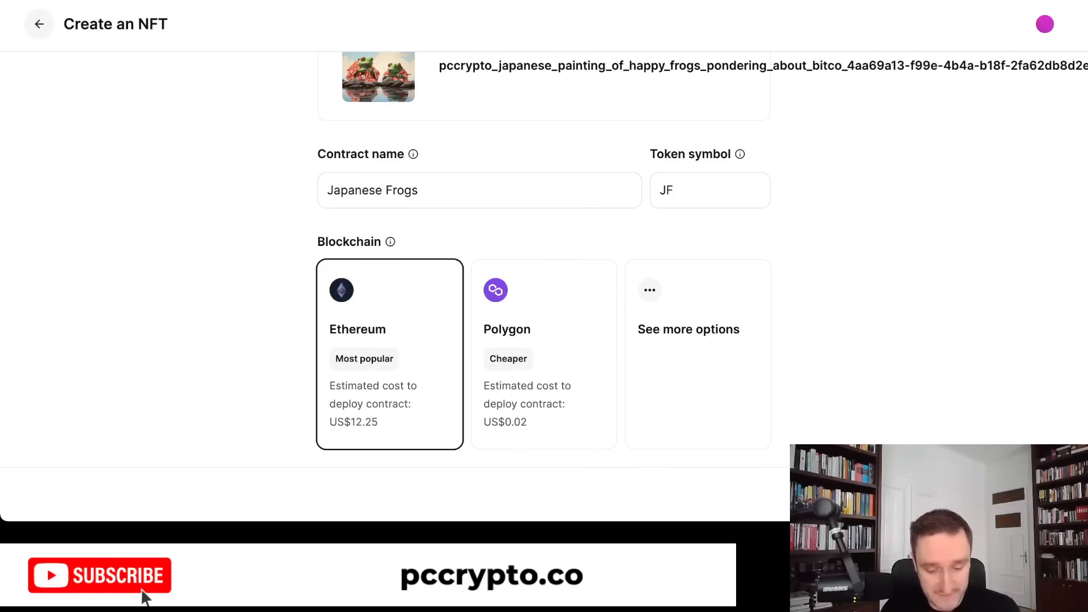
{"action": "scroll", "coordinate": [544, 283], "scroll_direction": "up", "scroll_amount": 1}
{"action": "scroll", "coordinate": [544, 283], "scroll_direction": "down", "scroll_amount": 1}
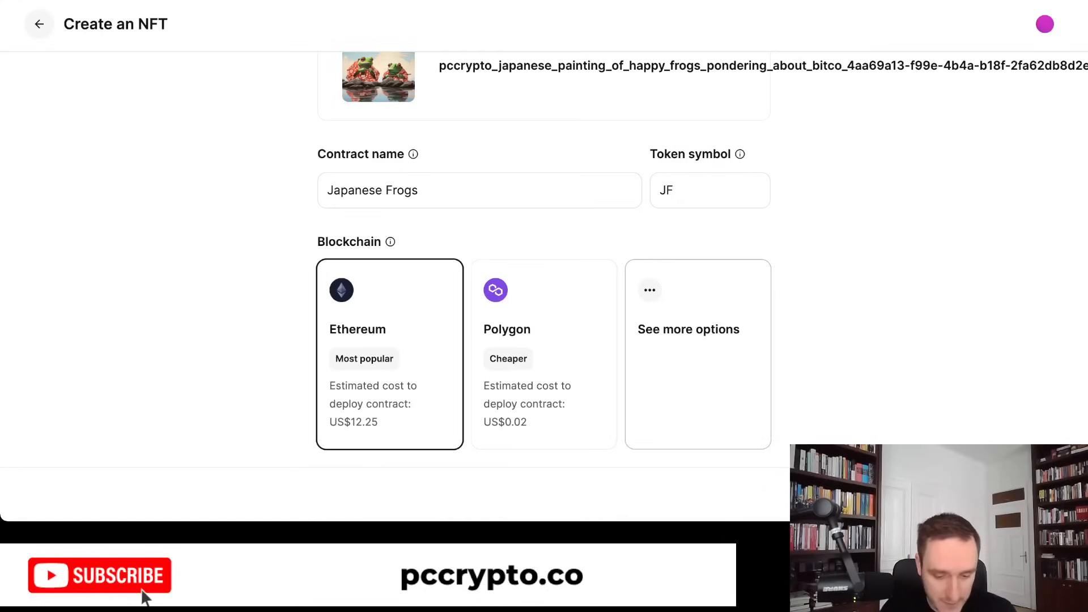
{"action": "left_click", "coordinate": [697, 340]}
{"action": "left_click", "coordinate": [544, 117]}
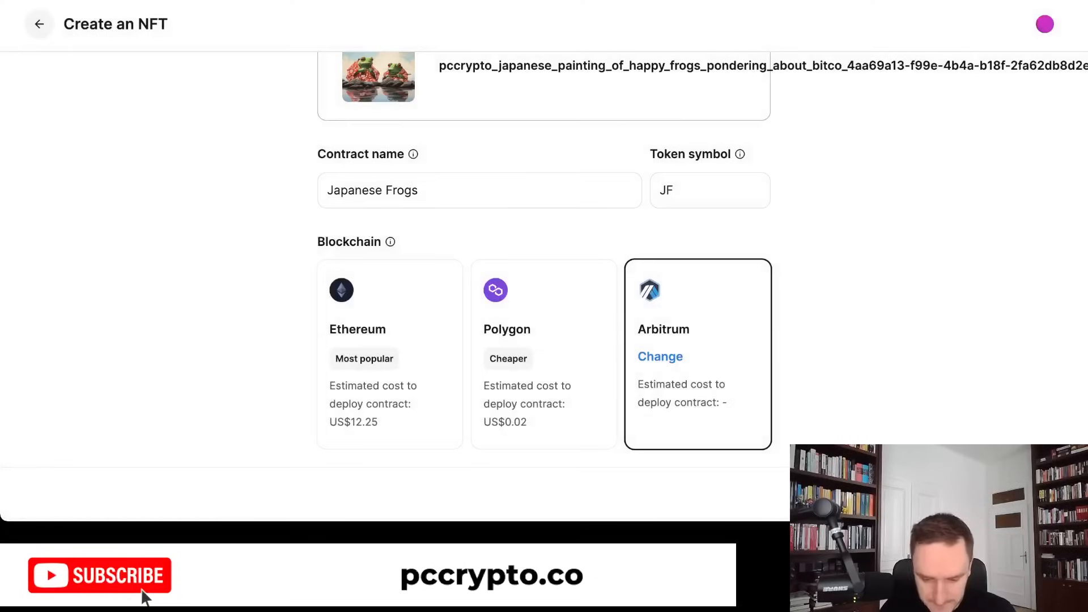
{"action": "scroll", "coordinate": [544, 255], "scroll_direction": "up", "scroll_amount": 3}
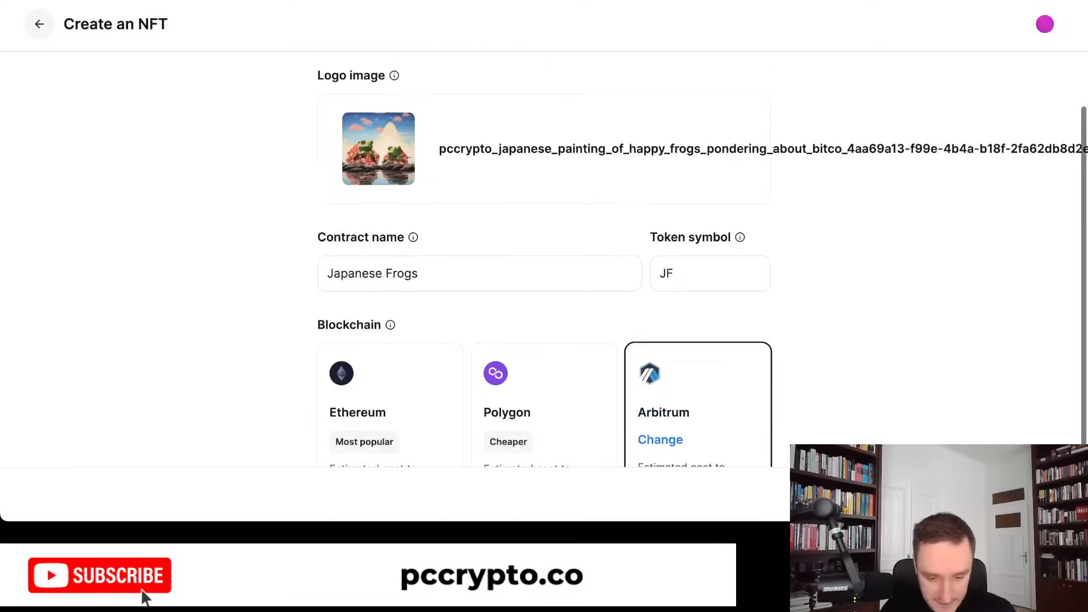
{"action": "scroll", "coordinate": [544, 259], "scroll_direction": "down", "scroll_amount": 1}
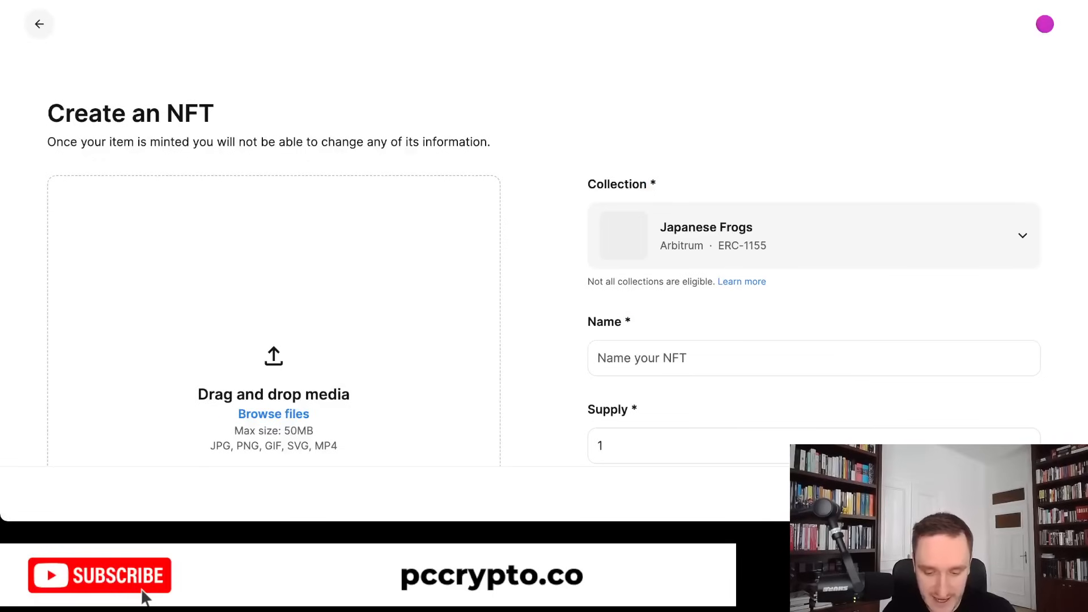
- In the Japanese Frogs collection, add the painting of three frogs in green kimonos as media and name the NFT "Pond of Frogs"
{"action": "scroll", "coordinate": [813, 247], "scroll_direction": "down", "scroll_amount": 2}
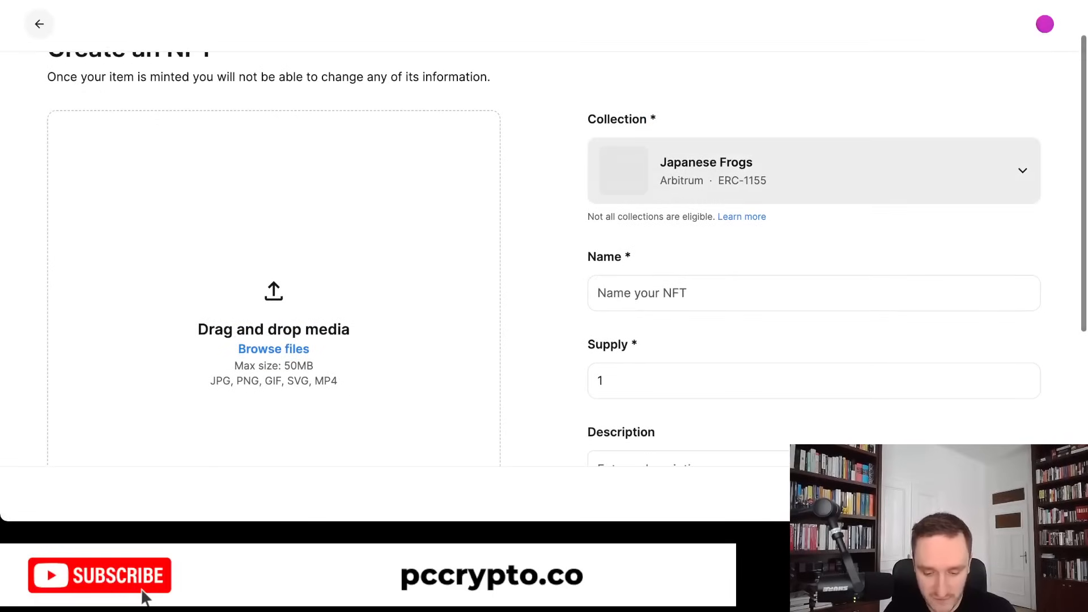
{"action": "scroll", "coordinate": [813, 247], "scroll_direction": "down", "scroll_amount": 1}
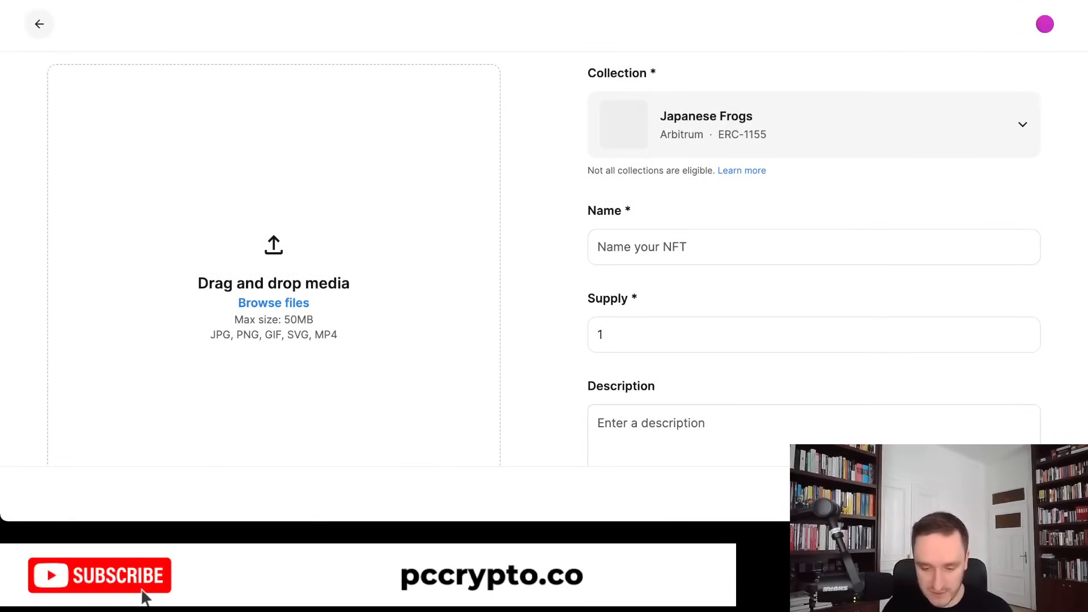
{"action": "left_click", "coordinate": [813, 124]}
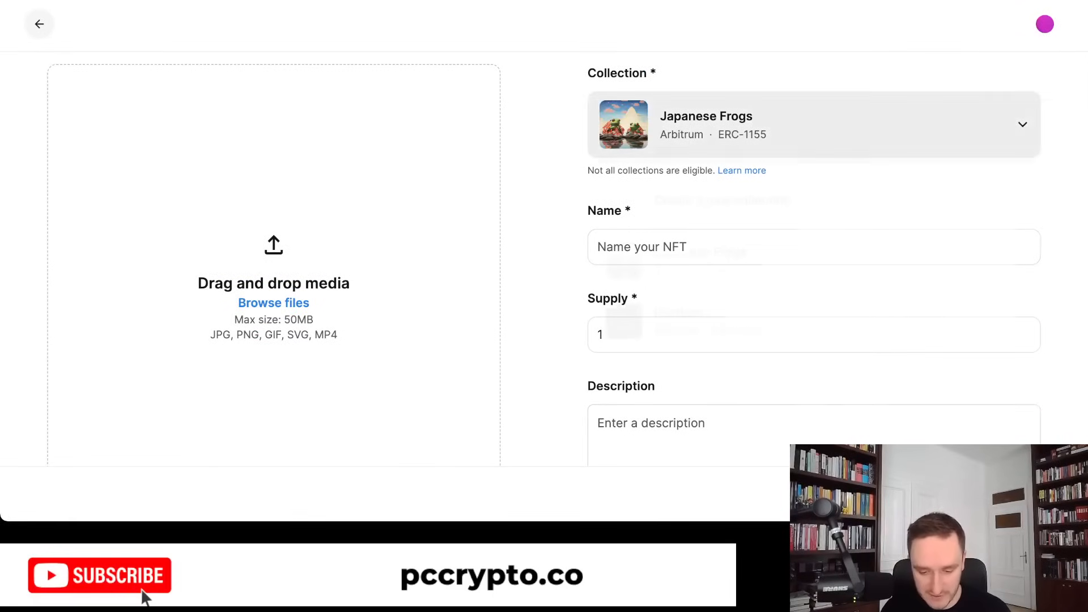
{"action": "left_click", "coordinate": [814, 261]}
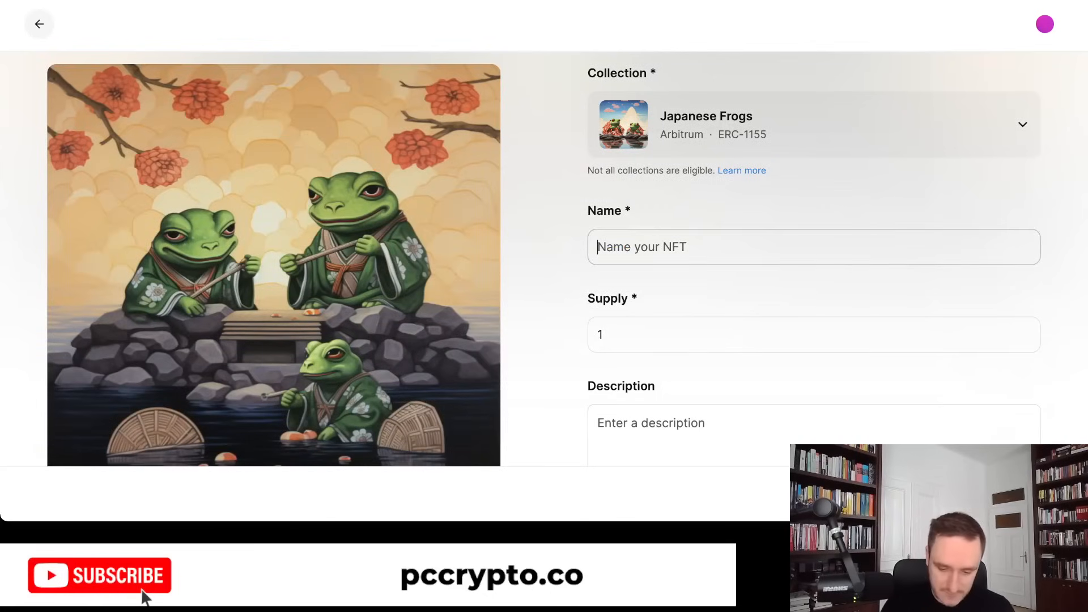
{"action": "type", "text": "Pond of Frogs"}
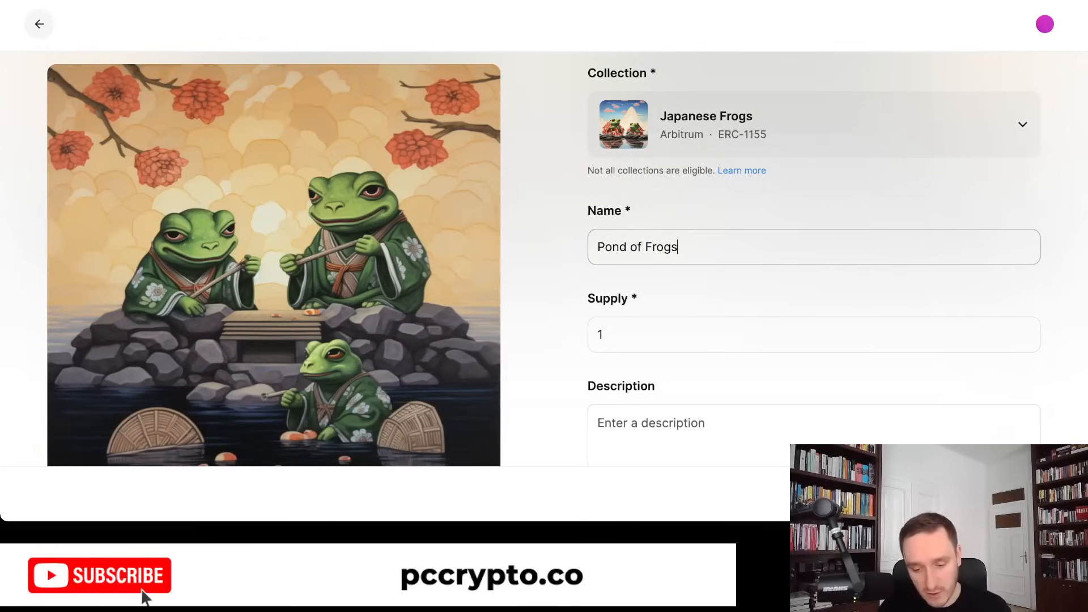
- Set the supply of the NFT to 10
{"action": "scroll", "coordinate": [544, 255], "scroll_direction": "up", "scroll_amount": 1}
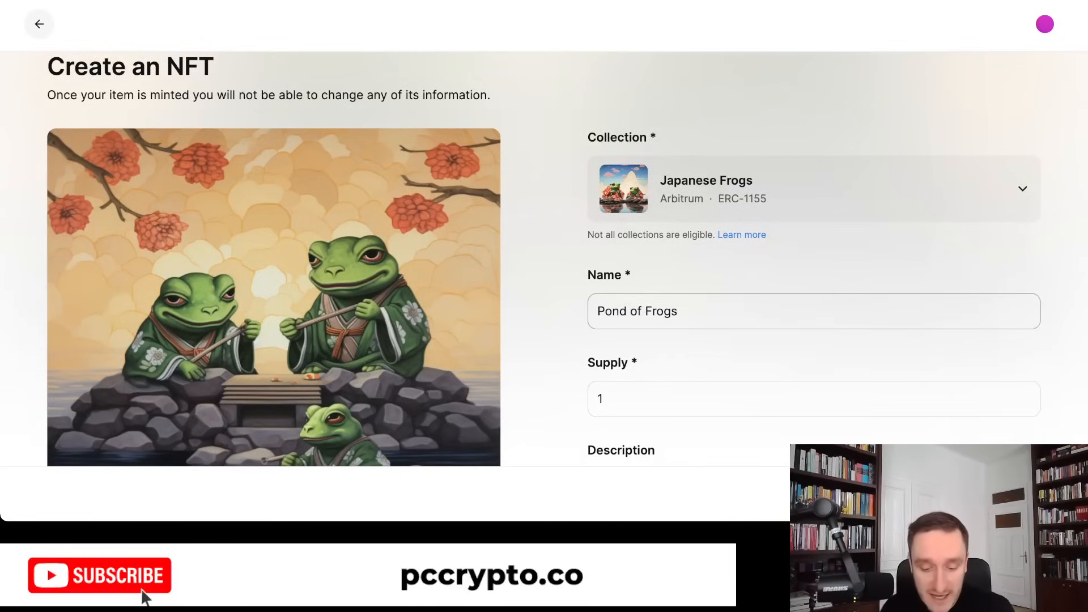
{"action": "scroll", "coordinate": [544, 259], "scroll_direction": "down", "scroll_amount": 1}
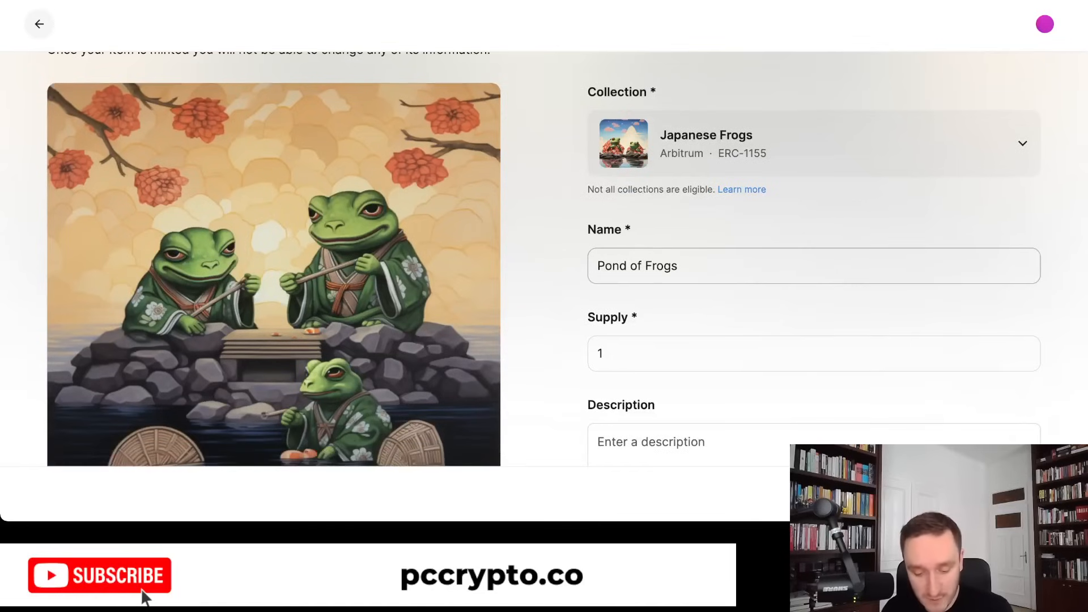
{"action": "key", "text": "Tab"}
{"action": "type", "text": "10"}
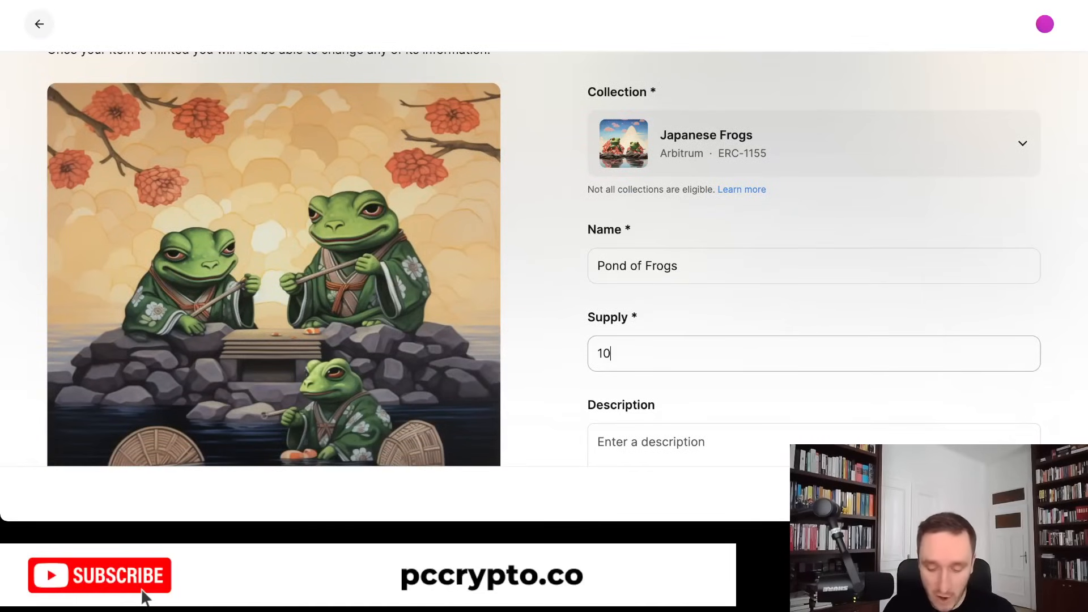
- Enter the description "Frogs chilling before the bull market" for the NFT
{"action": "scroll", "coordinate": [544, 259], "scroll_direction": "down", "scroll_amount": 1}
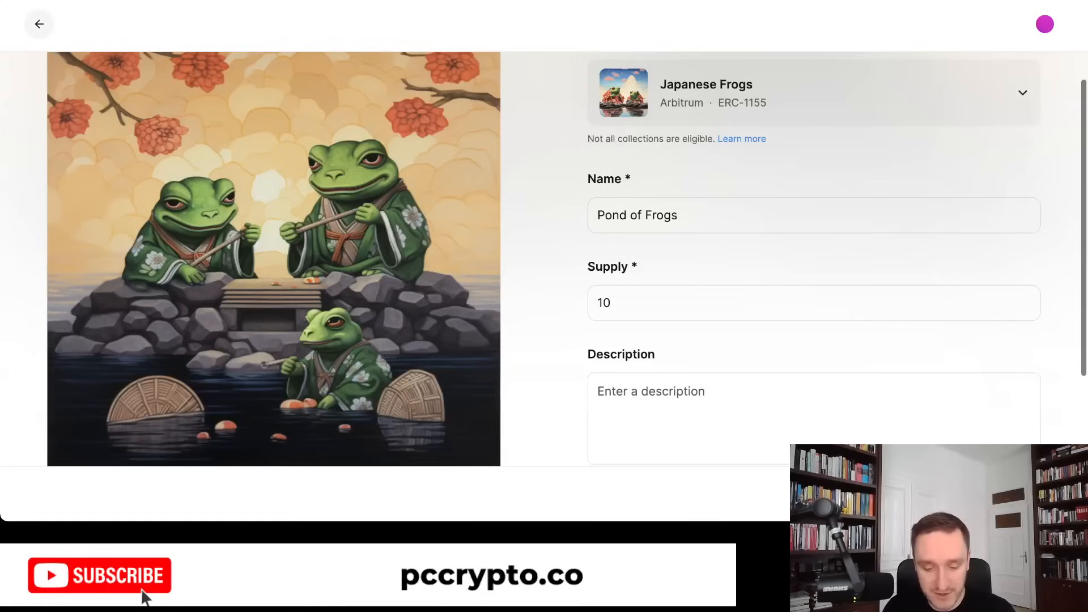
{"action": "scroll", "coordinate": [544, 259], "scroll_direction": "up", "scroll_amount": 2}
{"action": "scroll", "coordinate": [544, 259], "scroll_direction": "down", "scroll_amount": 3}
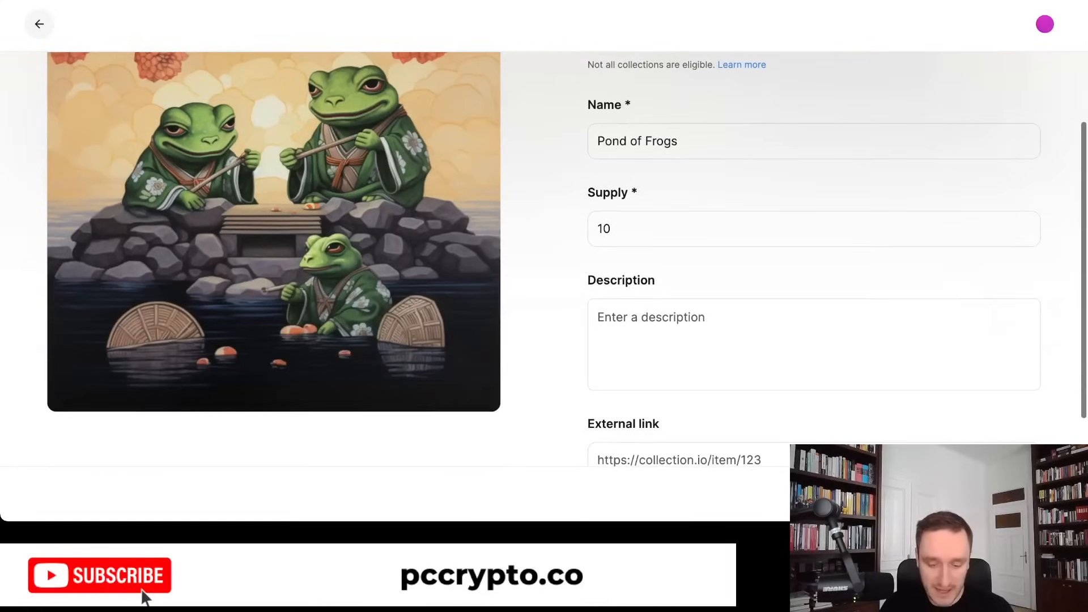
{"action": "left_click", "coordinate": [597, 317]}
{"action": "type", "text": "F"}
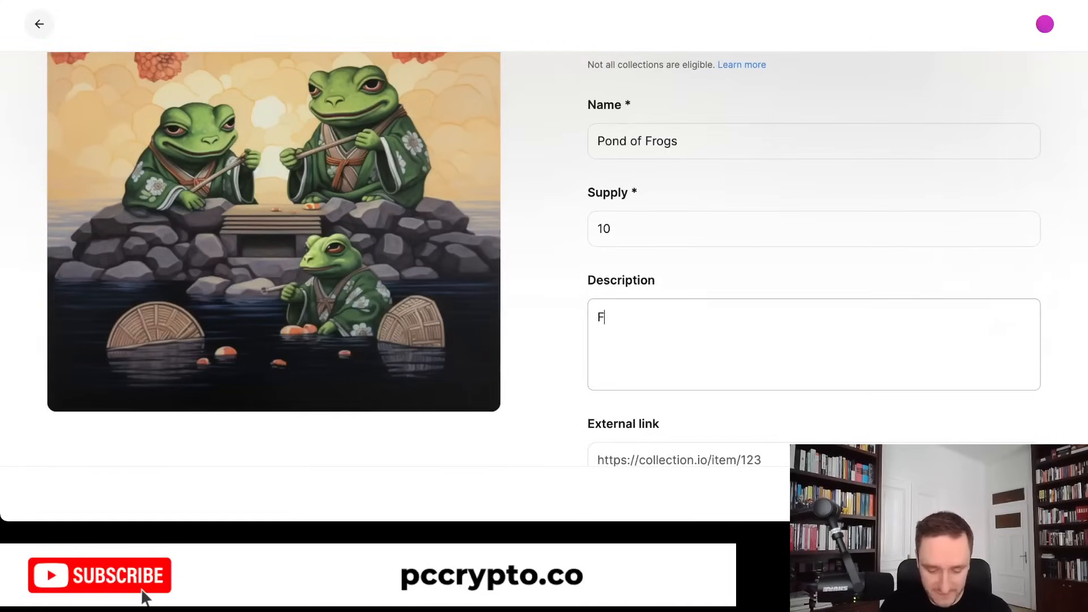
{"action": "type", "text": "rogs chilling befor"}
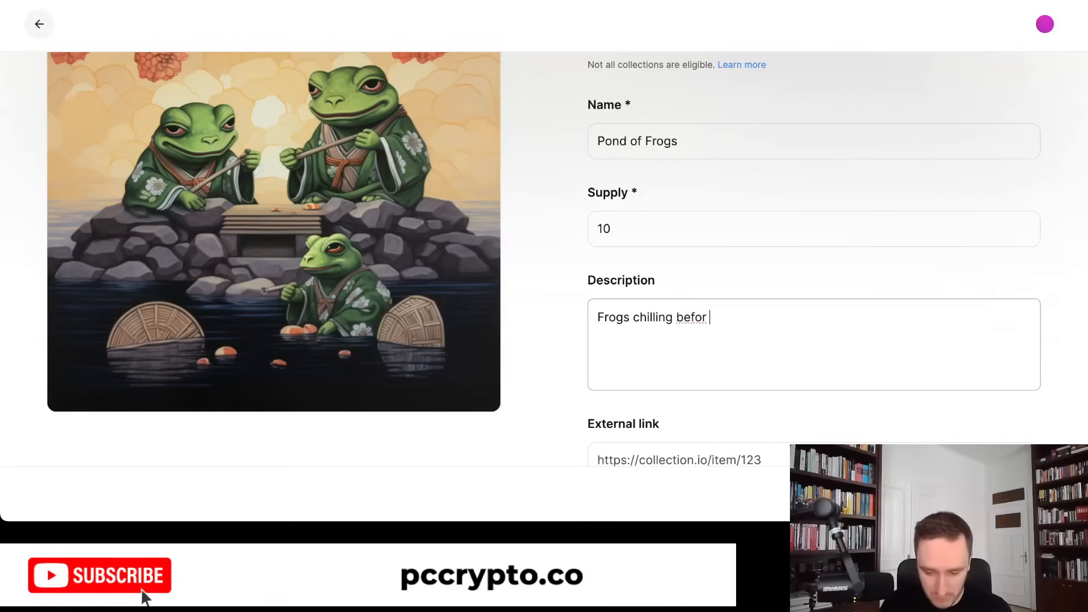
{"action": "key", "text": "BackSpace"}
{"action": "type", "text": "e the bull market"}
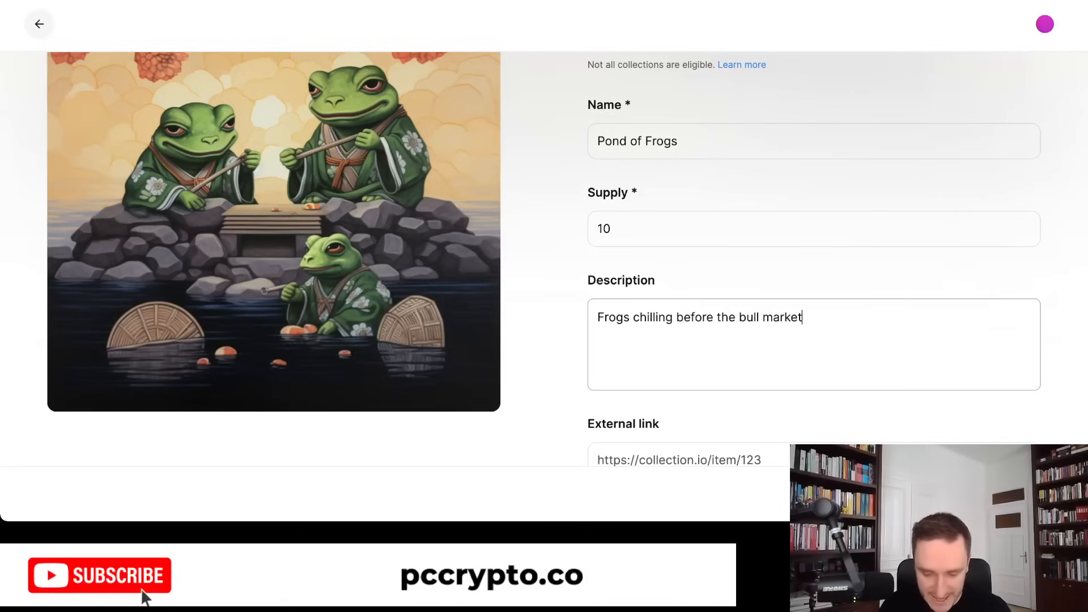
- Add a trait of type "Rarity" with the name "Rare" to the NFT
{"action": "scroll", "coordinate": [544, 259], "scroll_direction": "down", "scroll_amount": 3}
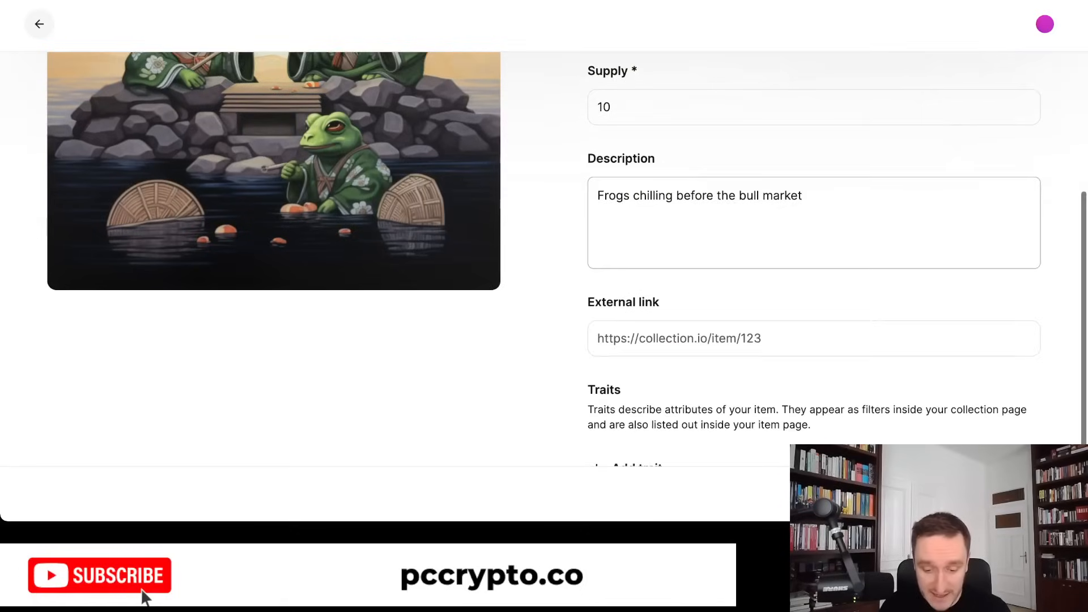
{"action": "left_click", "coordinate": [626, 412]}
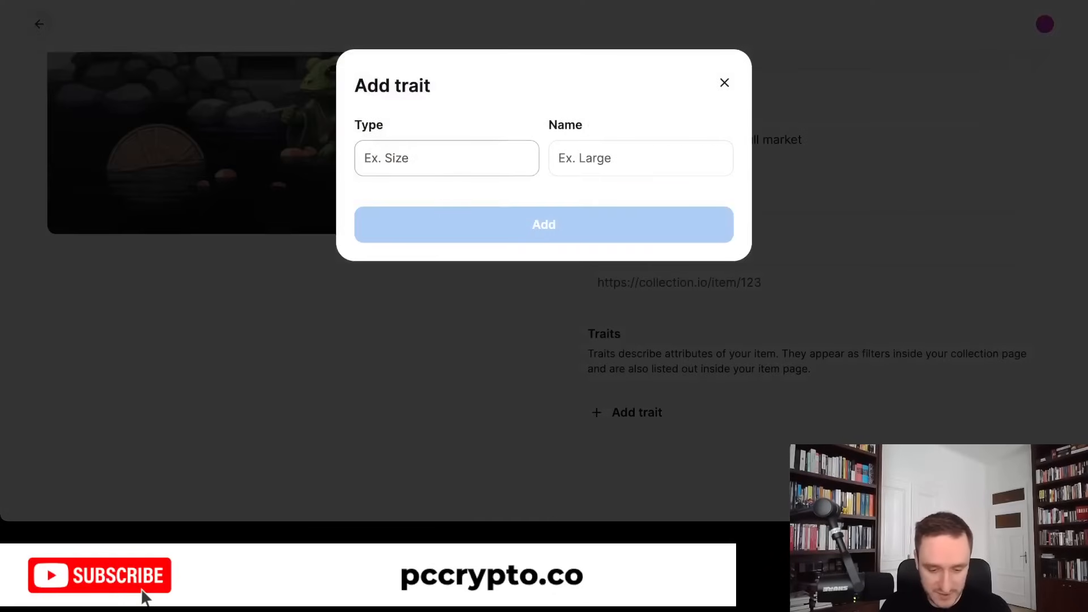
{"action": "type", "text": "Rarity"}
{"action": "key", "text": "Tab"}
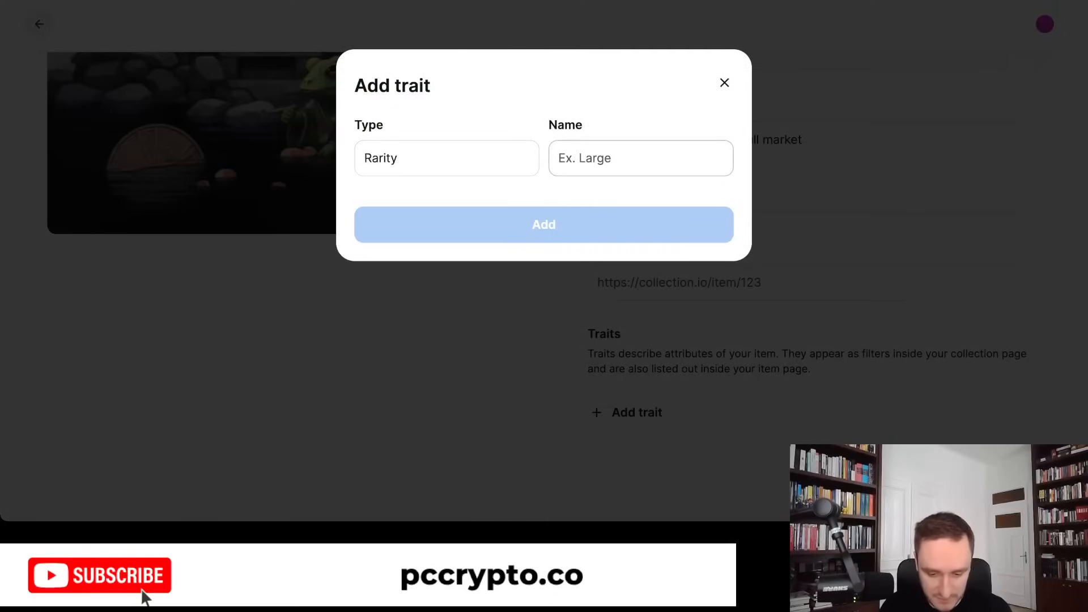
{"action": "type", "text": "Rare"}
{"action": "key", "text": "Return"}
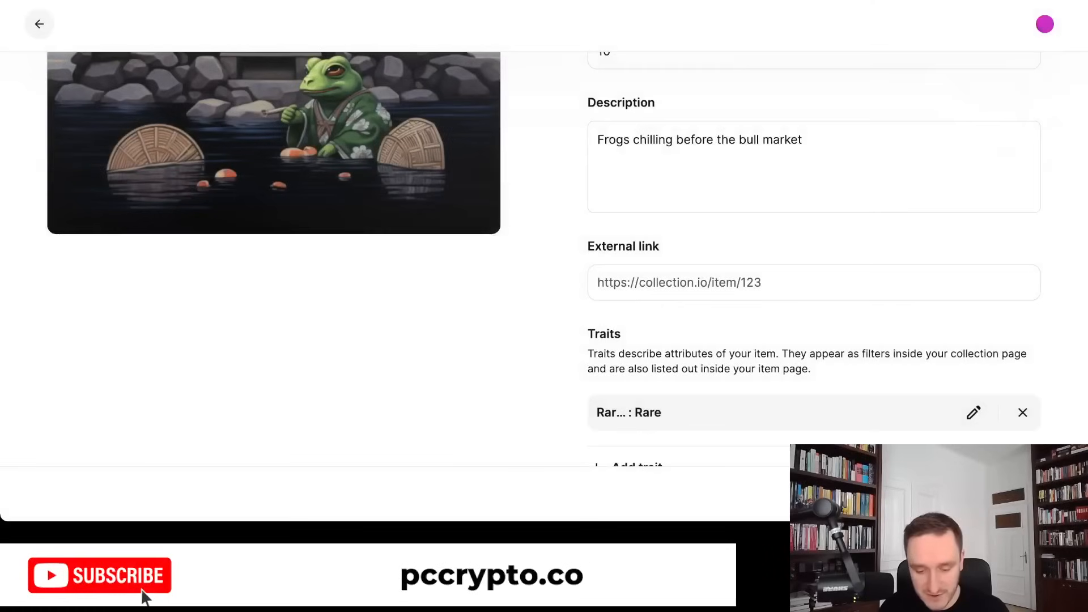
{"action": "scroll", "coordinate": [566, 259], "scroll_direction": "down", "scroll_amount": 1}
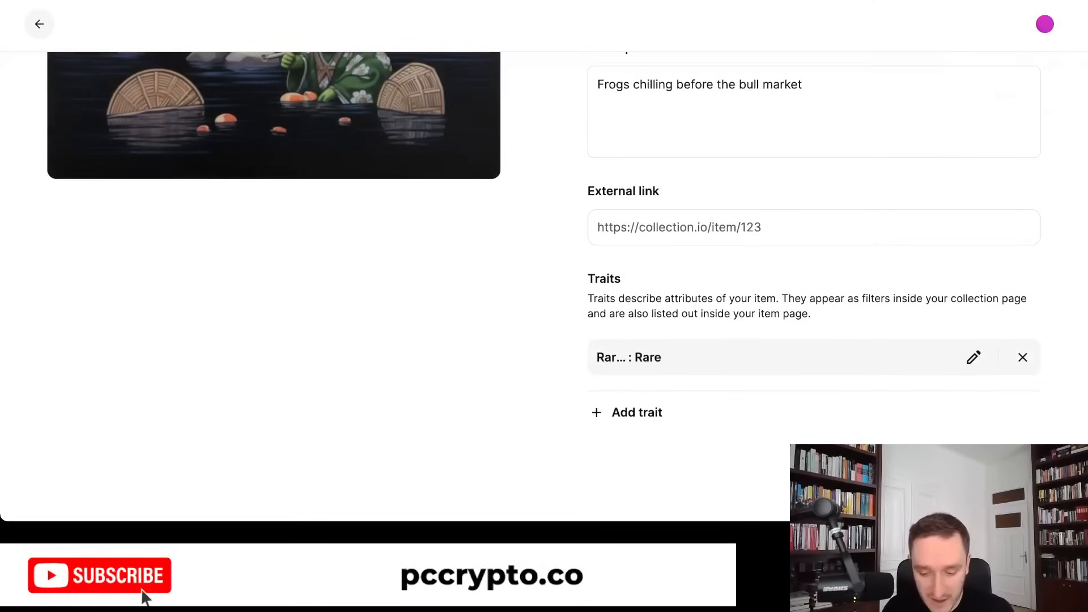
- Review the collection, name, supply, description, external link and traits entered for the "Pond of Frogs" NFT
{"action": "scroll", "coordinate": [544, 259], "scroll_direction": "up", "scroll_amount": 5}
{"action": "scroll", "coordinate": [544, 259], "scroll_direction": "down", "scroll_amount": 1}
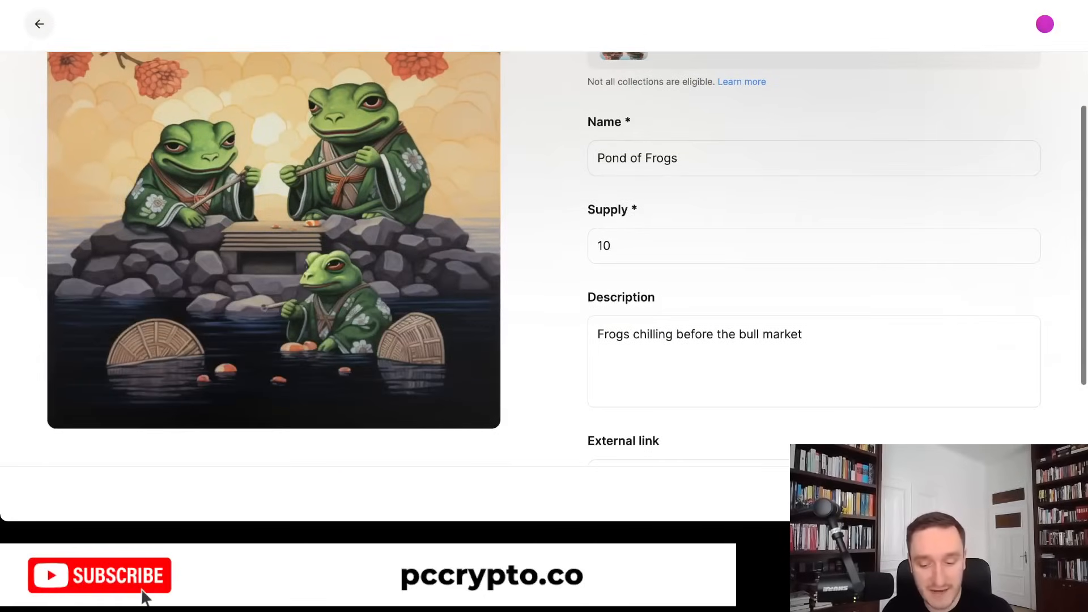
{"action": "scroll", "coordinate": [544, 258], "scroll_direction": "up", "scroll_amount": 3}
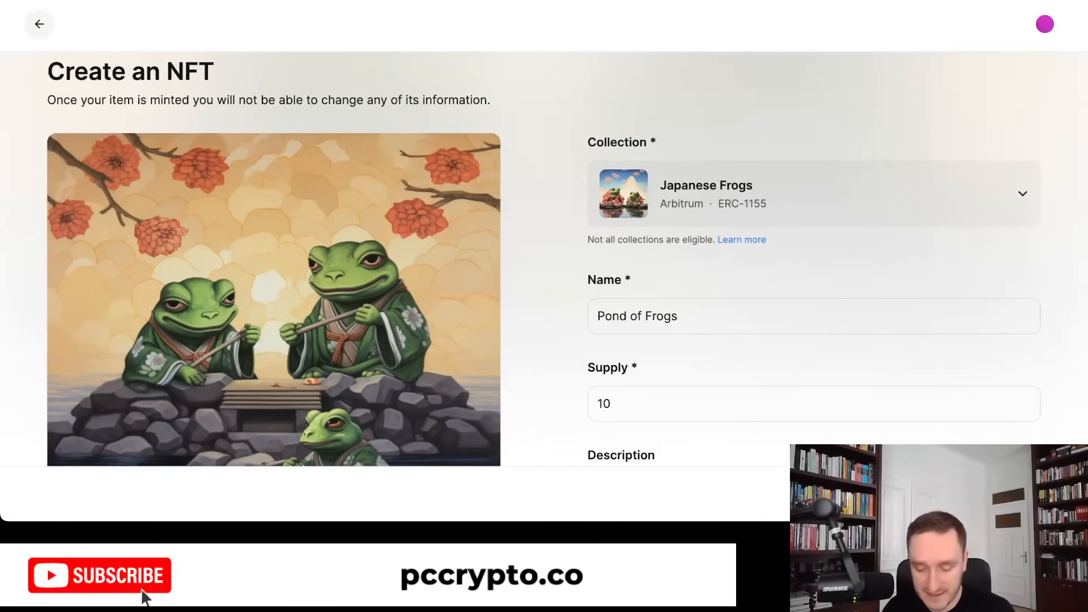
{"action": "scroll", "coordinate": [544, 259], "scroll_direction": "down", "scroll_amount": 4}
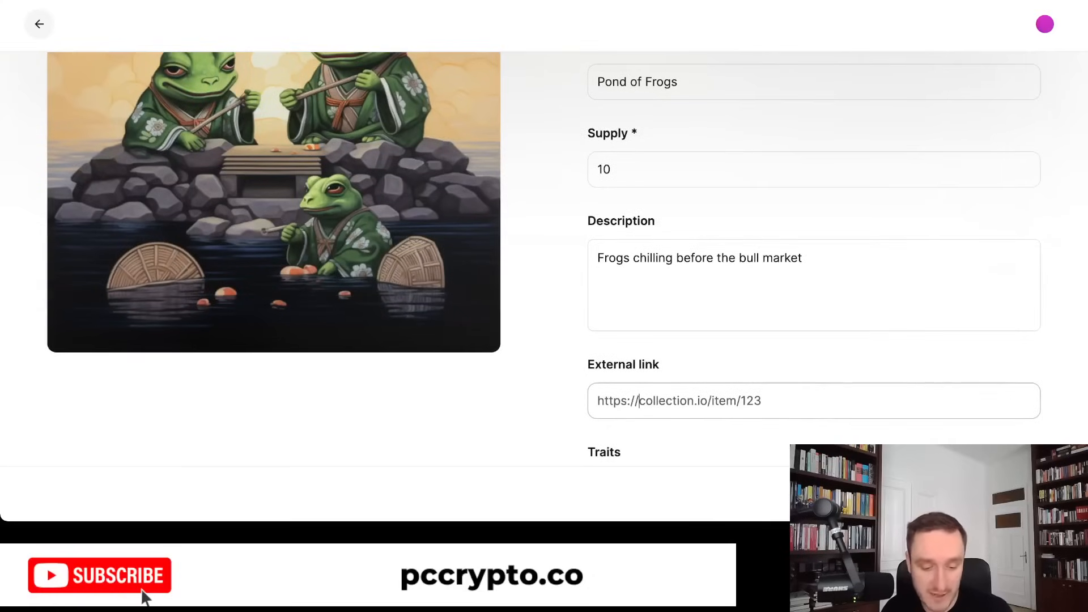
{"action": "scroll", "coordinate": [544, 259], "scroll_direction": "up", "scroll_amount": 3}
{"action": "scroll", "coordinate": [544, 259], "scroll_direction": "down", "scroll_amount": 3}
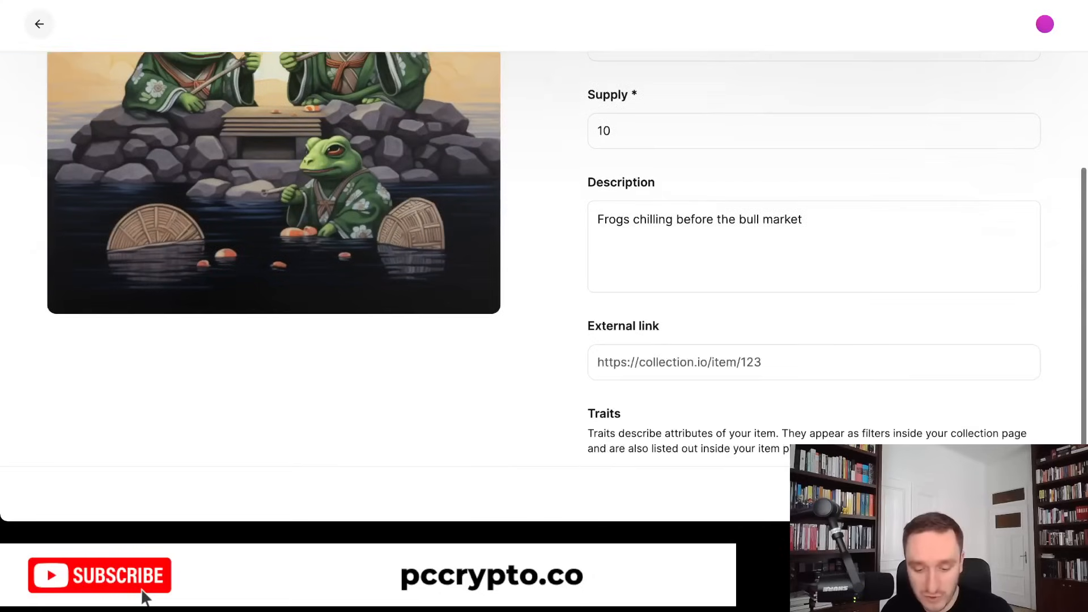
{"action": "scroll", "coordinate": [544, 259], "scroll_direction": "up", "scroll_amount": 5}
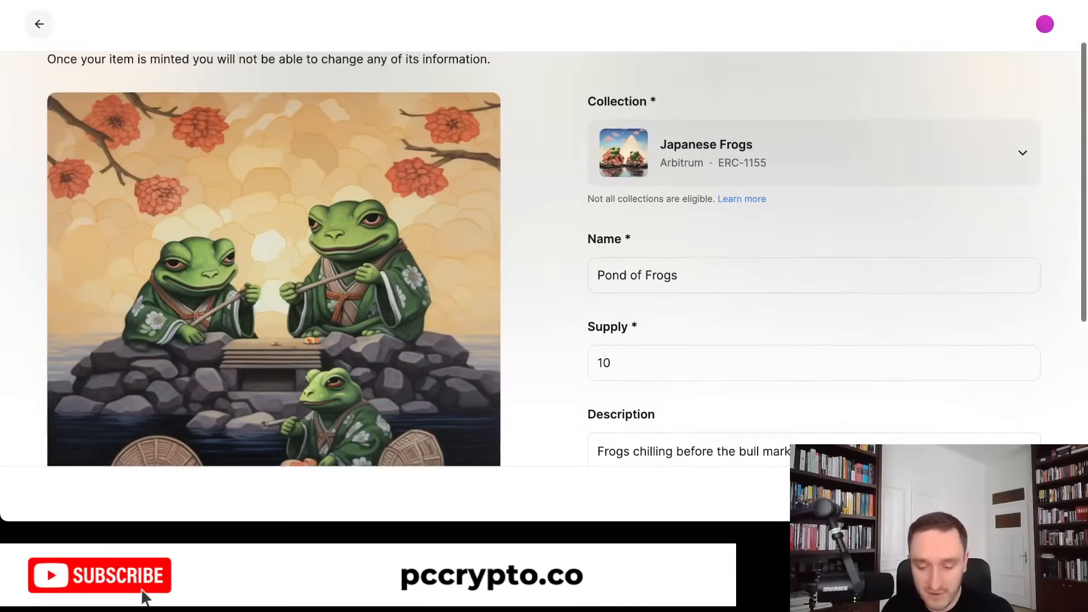
{"action": "scroll", "coordinate": [544, 259], "scroll_direction": "down", "scroll_amount": 3}
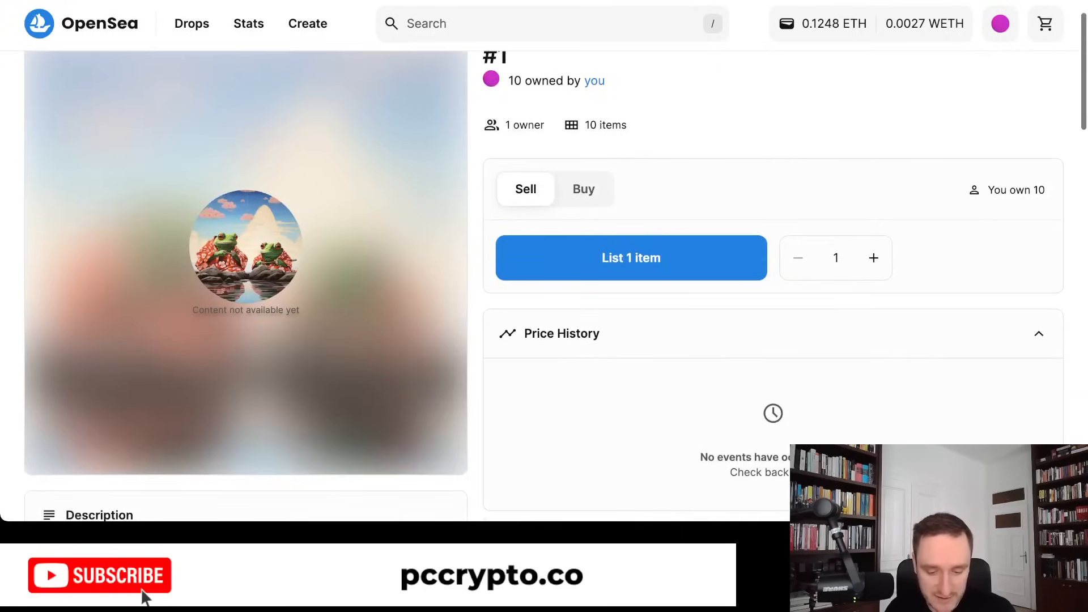
- Examine the minted item's page in the Japanese Frogs collection, including its ownership, selling options and price history
{"action": "scroll", "coordinate": [544, 284], "scroll_direction": "up", "scroll_amount": 2}
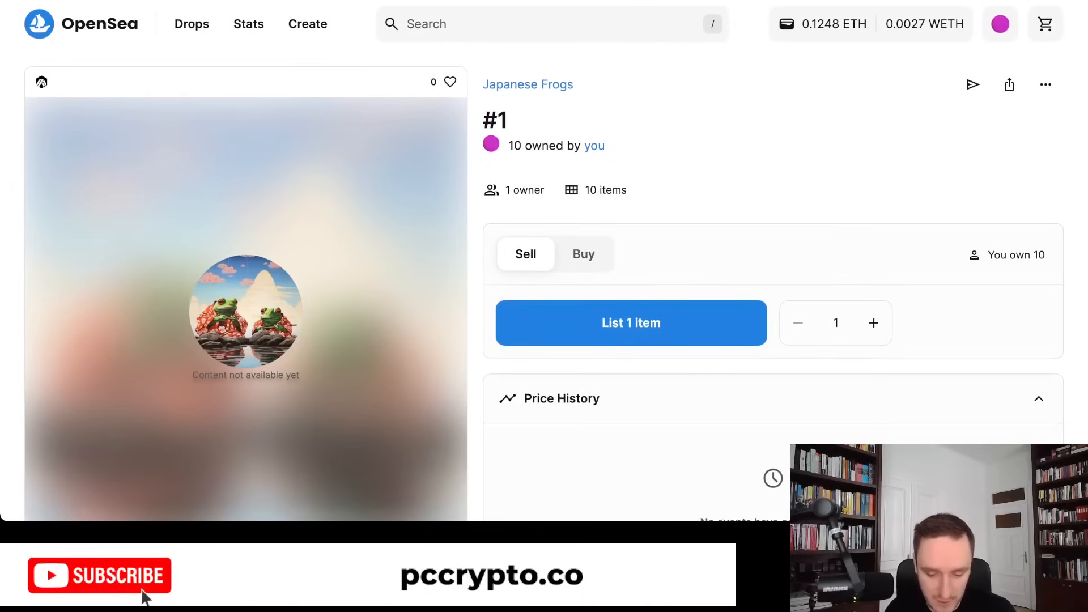
{"action": "scroll", "coordinate": [544, 284], "scroll_direction": "down", "scroll_amount": 2}
{"action": "scroll", "coordinate": [544, 283], "scroll_direction": "up", "scroll_amount": 2}
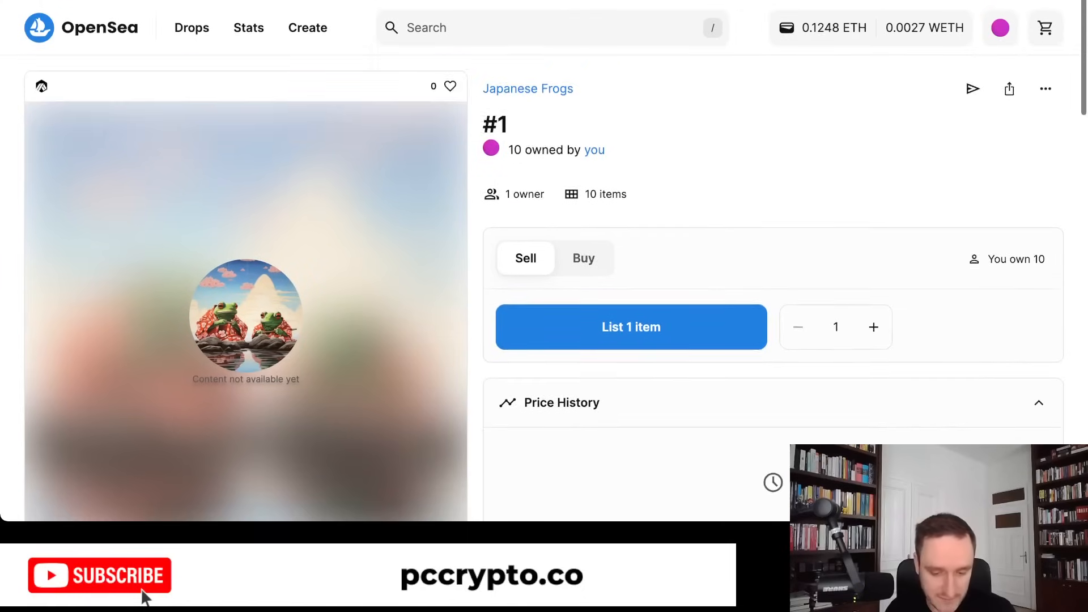
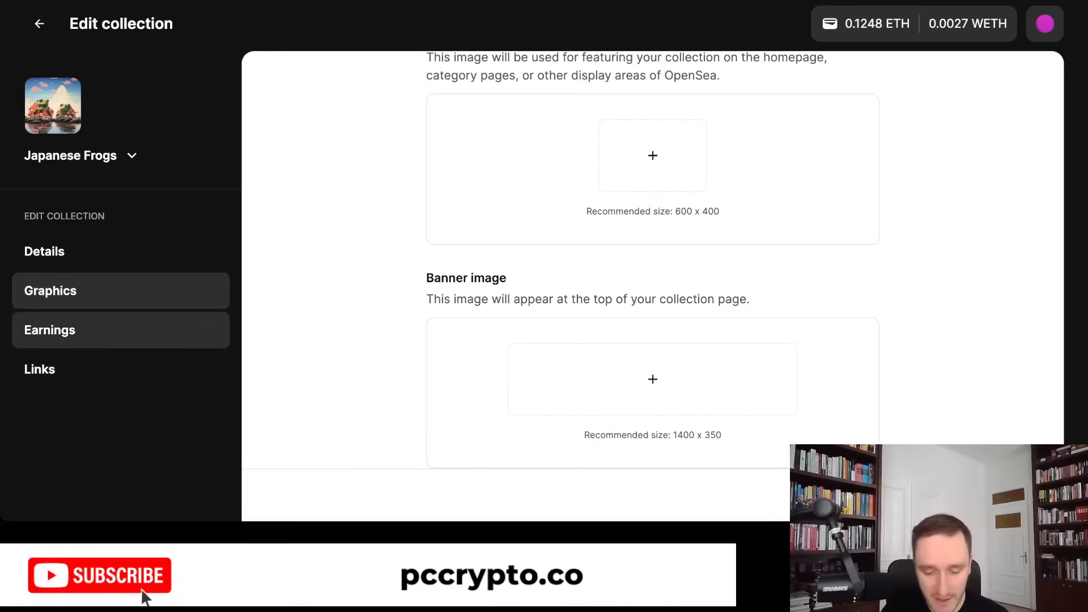
- Examine the creator earnings settings and the social connections and links of the Japanese Frogs collection
{"action": "left_click", "coordinate": [50, 330]}
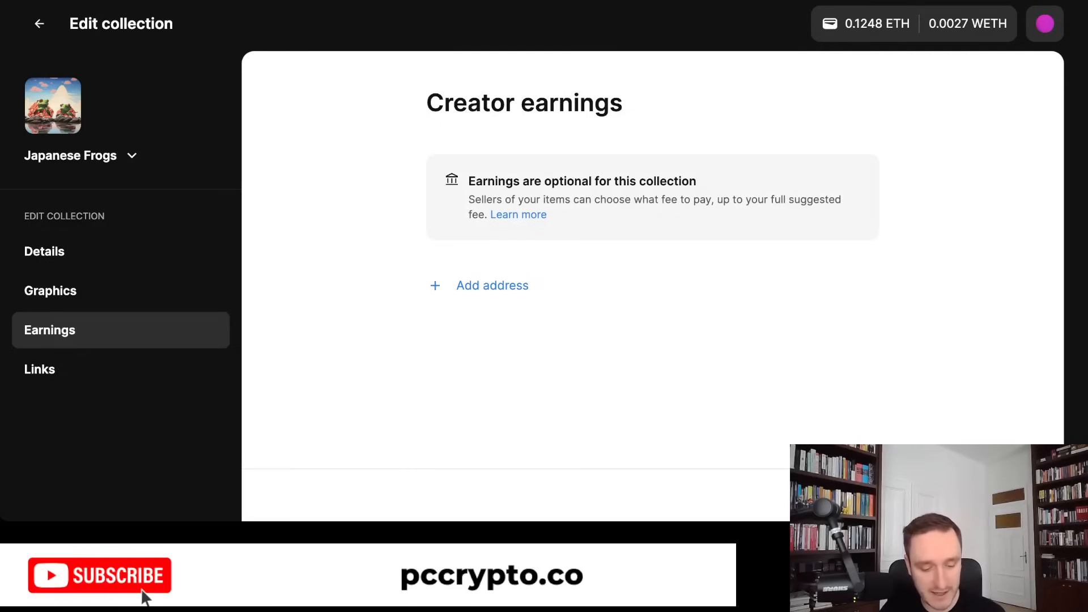
{"action": "left_click", "coordinate": [39, 369]}
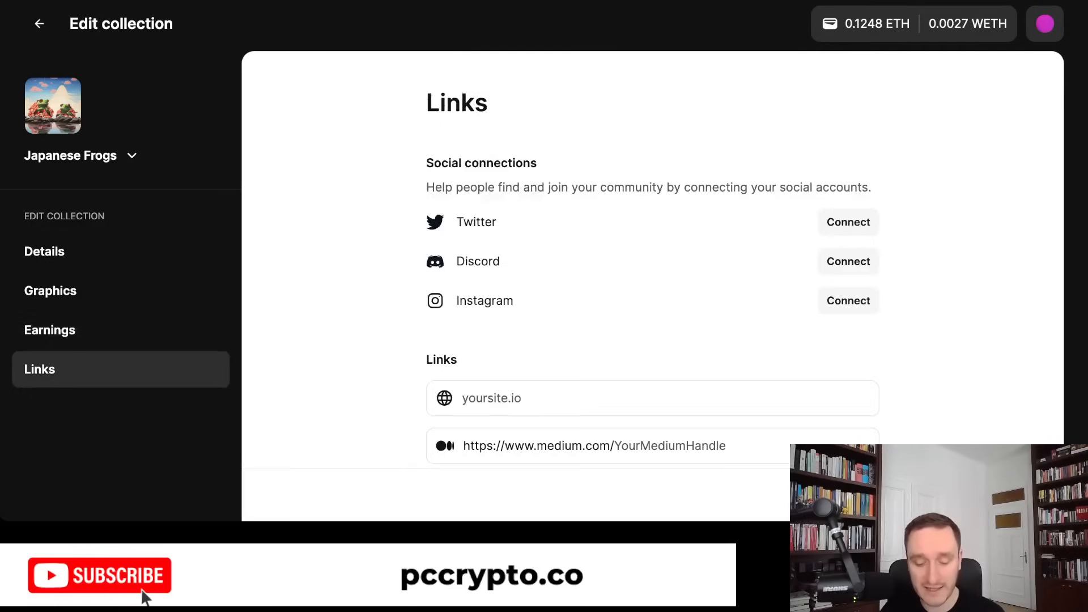
{"action": "scroll", "coordinate": [652, 260], "scroll_direction": "down", "scroll_amount": 2}
{"action": "scroll", "coordinate": [653, 261], "scroll_direction": "up", "scroll_amount": 1}
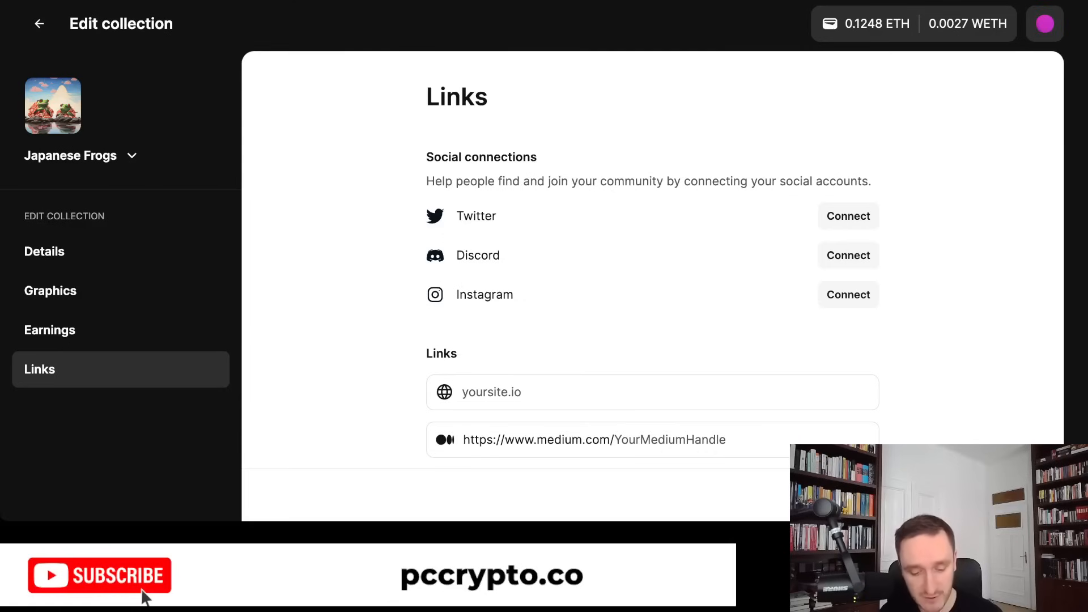
{"action": "scroll", "coordinate": [652, 261], "scroll_direction": "down", "scroll_amount": 1}
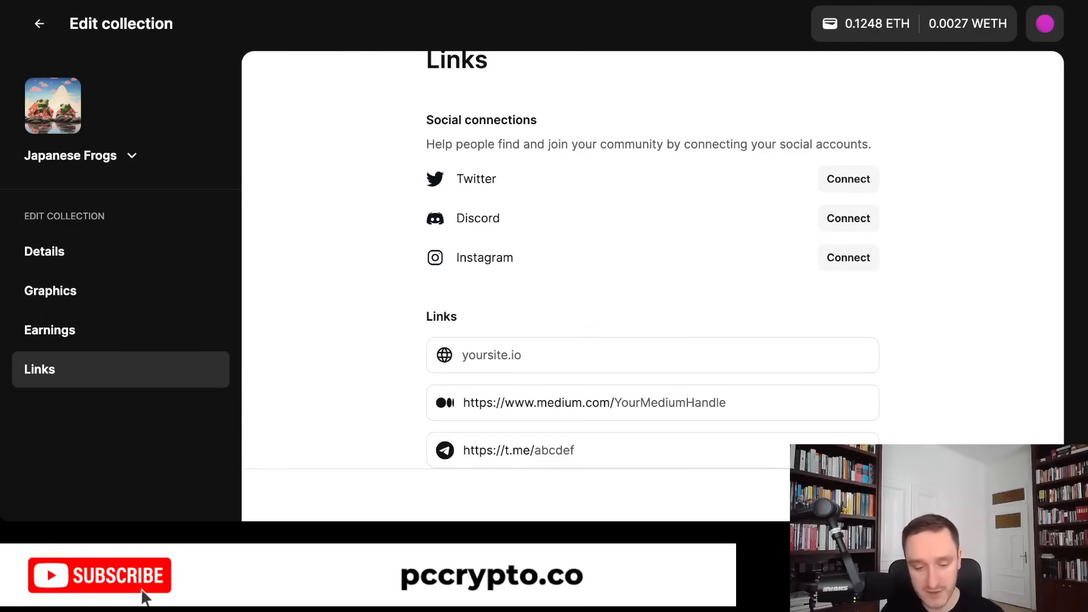
{"action": "scroll", "coordinate": [144, 595], "scroll_direction": "up", "scroll_amount": 1}
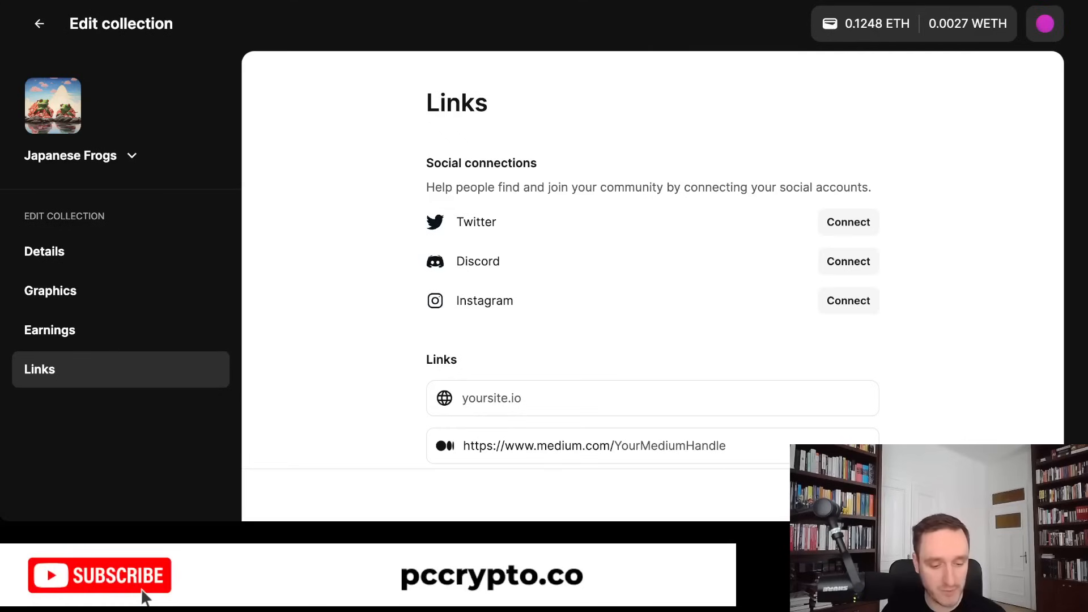
- Return to the collections overview in OpenSea Studio and start a new collection drop
{"action": "key", "text": "alt+Left"}
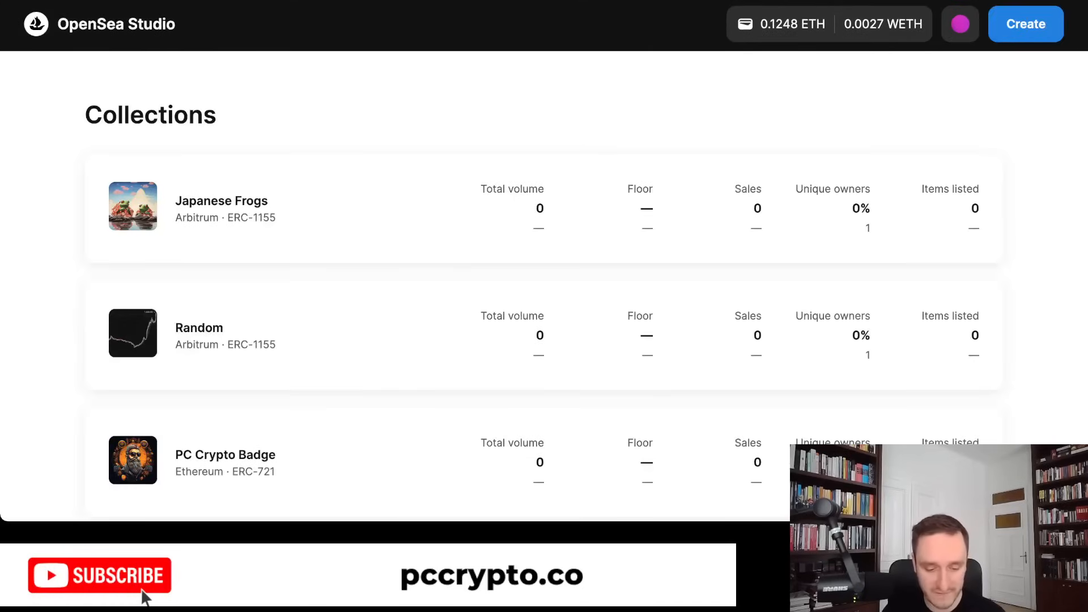
{"action": "scroll", "coordinate": [544, 283], "scroll_direction": "down", "scroll_amount": 2}
{"action": "scroll", "coordinate": [544, 283], "scroll_direction": "up", "scroll_amount": 2}
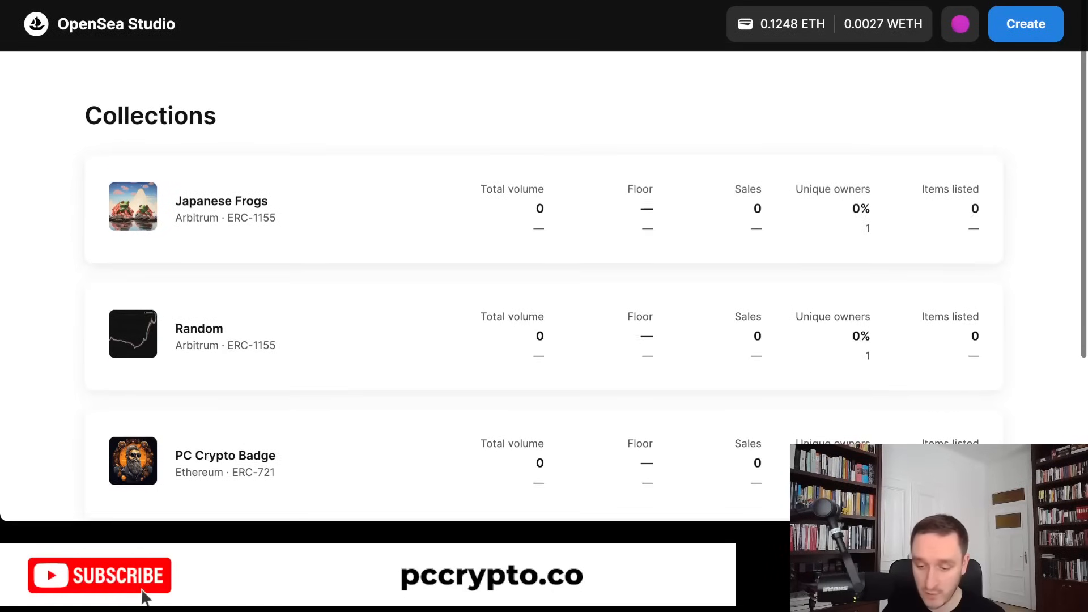
{"action": "left_click", "coordinate": [1025, 24]}
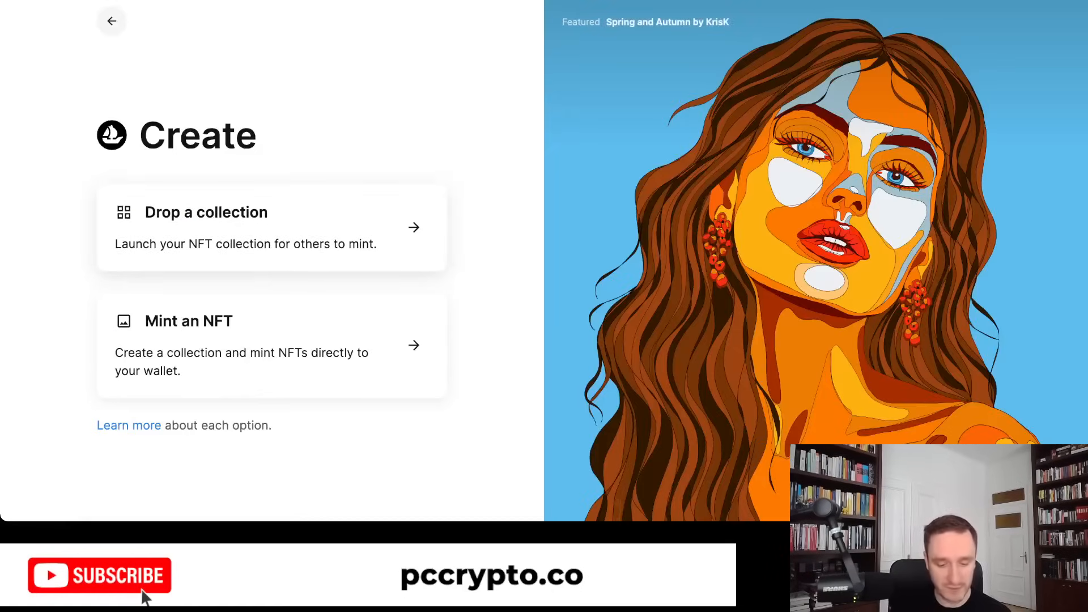
{"action": "left_click", "coordinate": [271, 241]}
{"action": "scroll", "coordinate": [405, 283], "scroll_direction": "down", "scroll_amount": 1}
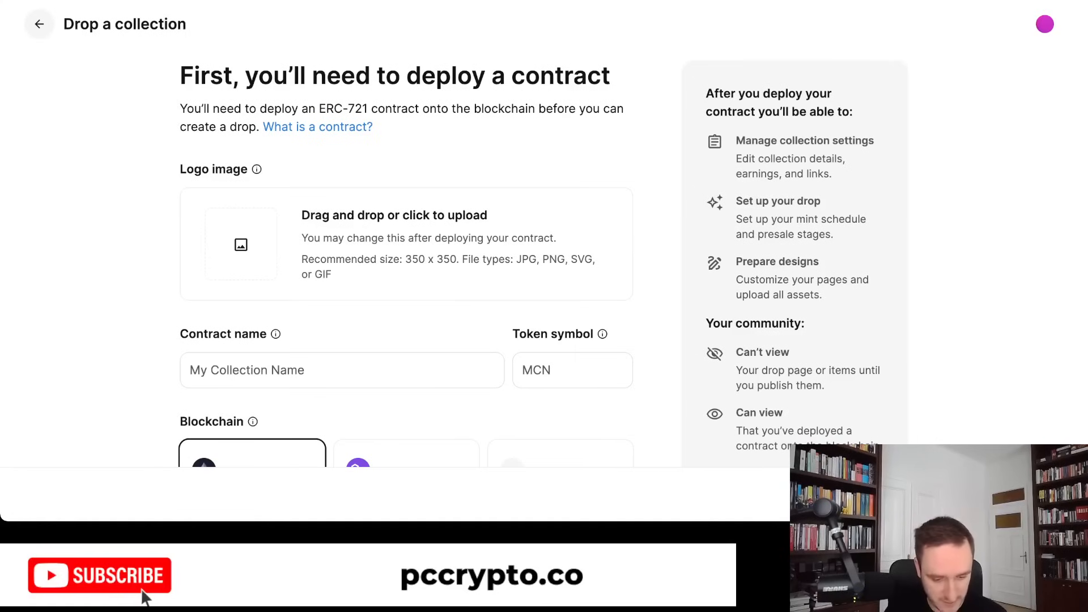
- Upload the painting of frogs by a river at sunset as the logo image and choose Arbitrum as the blockchain
{"action": "scroll", "coordinate": [405, 255], "scroll_direction": "down", "scroll_amount": 3}
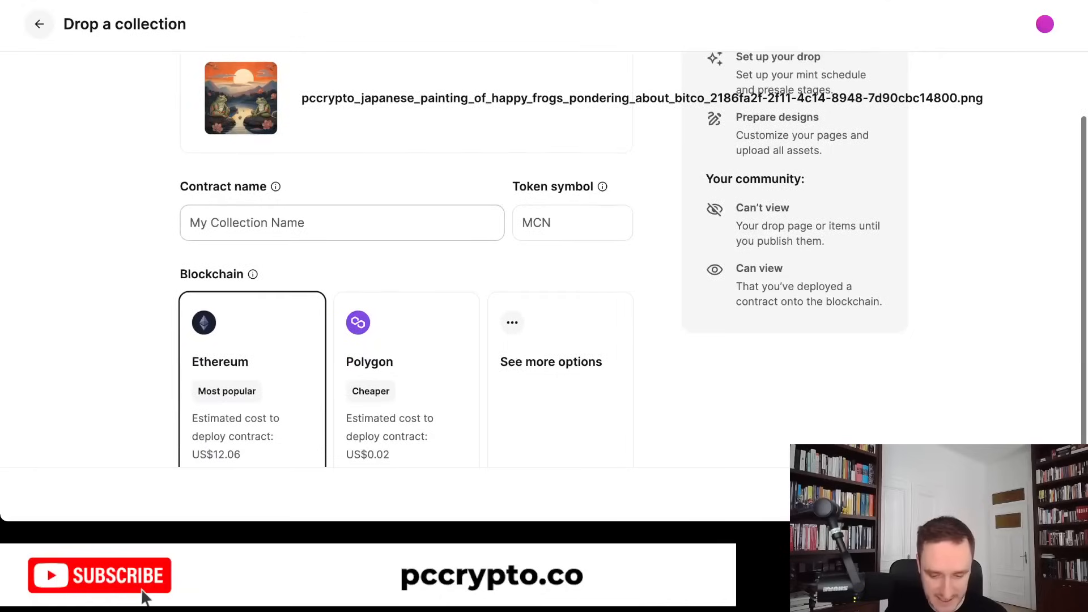
{"action": "left_click", "coordinate": [559, 323]}
{"action": "scroll", "coordinate": [544, 272], "scroll_direction": "down", "scroll_amount": 1}
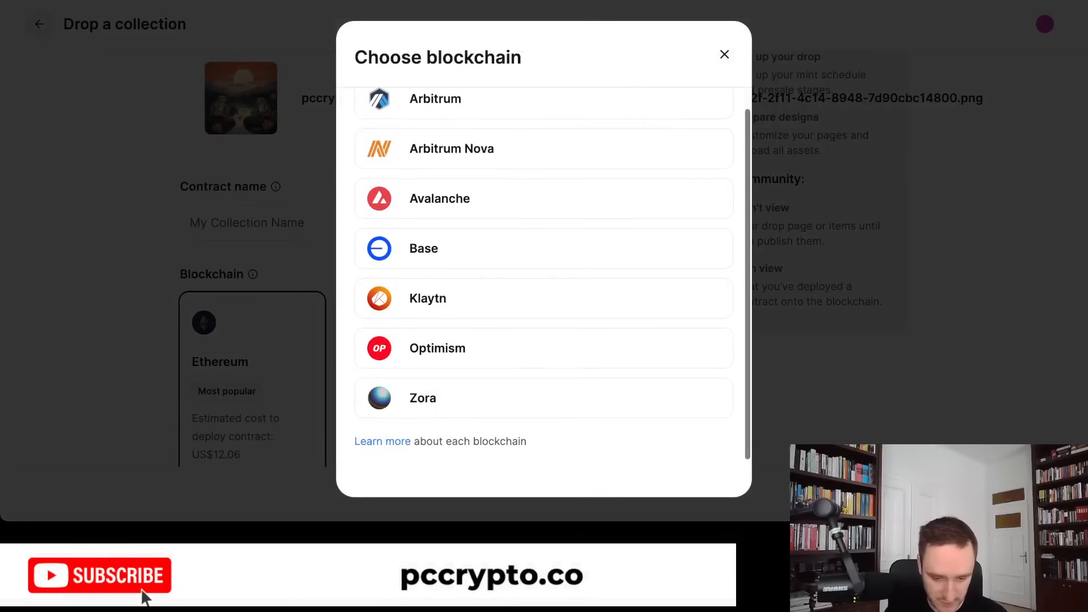
{"action": "scroll", "coordinate": [544, 272], "scroll_direction": "up", "scroll_amount": 1}
{"action": "left_click", "coordinate": [543, 119]}
{"action": "scroll", "coordinate": [406, 255], "scroll_direction": "down", "scroll_amount": 2}
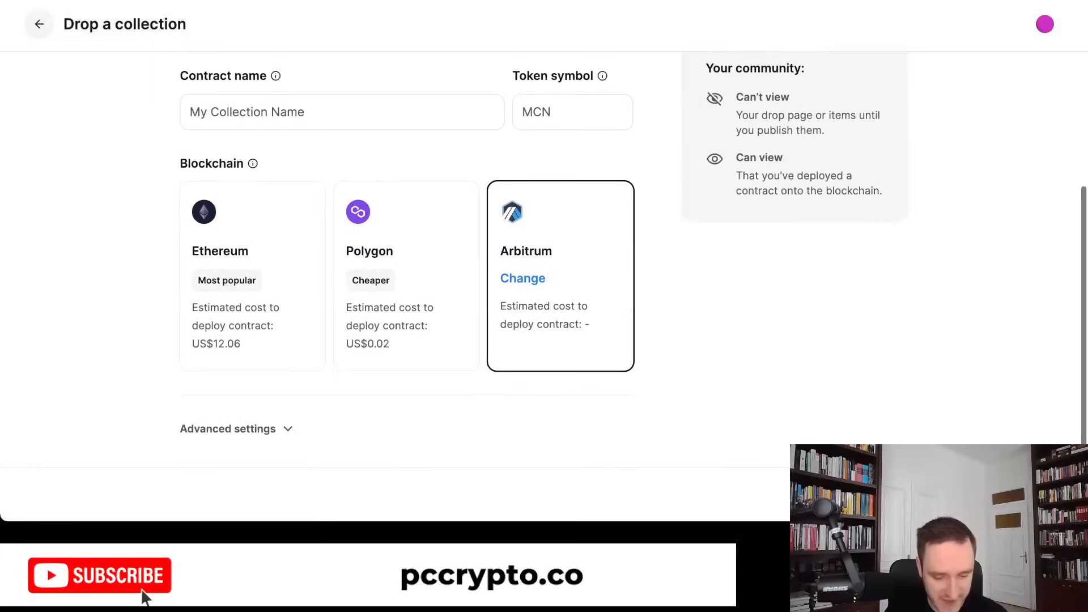
- Expand the advanced settings and compare the proxy and standard contract types and their deployment costs
{"action": "scroll", "coordinate": [406, 255], "scroll_direction": "down", "scroll_amount": 5}
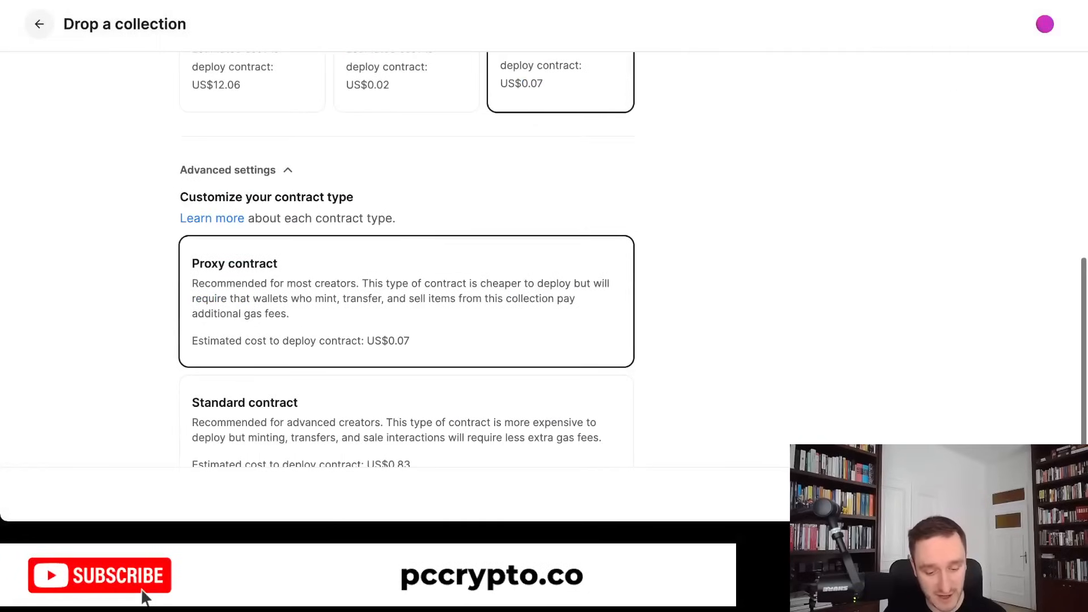
{"action": "scroll", "coordinate": [406, 255], "scroll_direction": "down", "scroll_amount": 1}
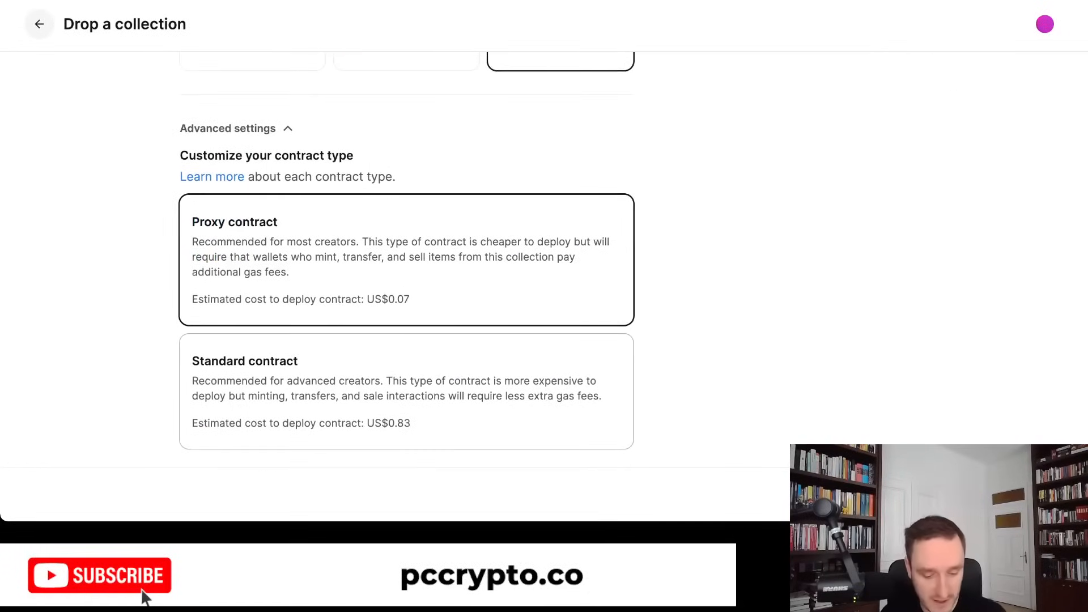
{"action": "scroll", "coordinate": [406, 255], "scroll_direction": "up", "scroll_amount": 2}
{"action": "scroll", "coordinate": [405, 255], "scroll_direction": "down", "scroll_amount": 2}
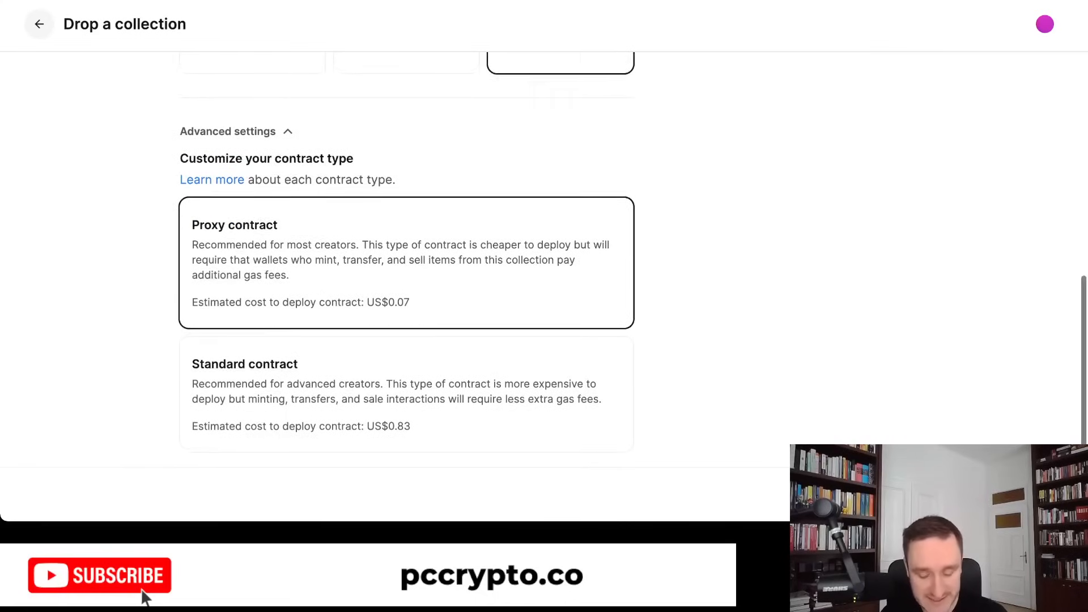
{"action": "scroll", "coordinate": [405, 255], "scroll_direction": "up", "scroll_amount": 3}
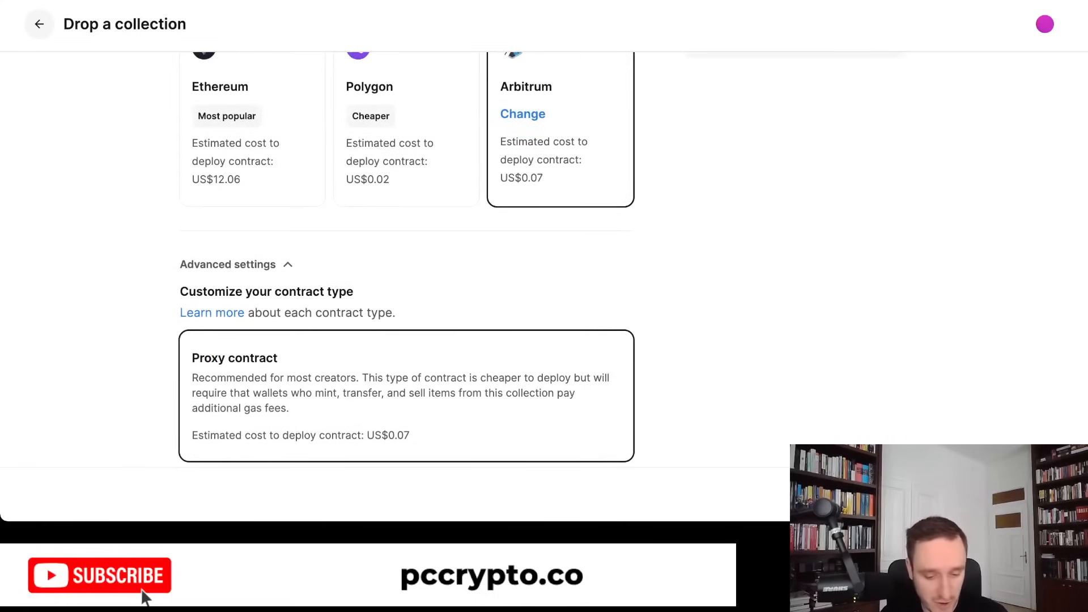
- Name the contract "Japanese PFP Frogs"
{"action": "scroll", "coordinate": [406, 255], "scroll_direction": "up", "scroll_amount": 8}
{"action": "scroll", "coordinate": [406, 255], "scroll_direction": "down", "scroll_amount": 2}
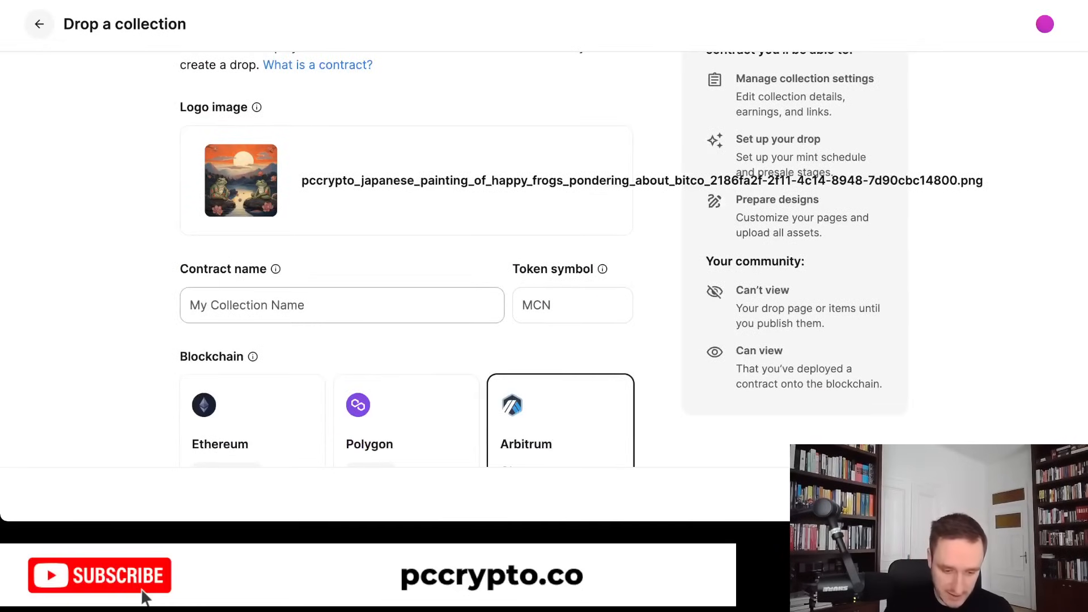
{"action": "type", "text": "Japanese"}
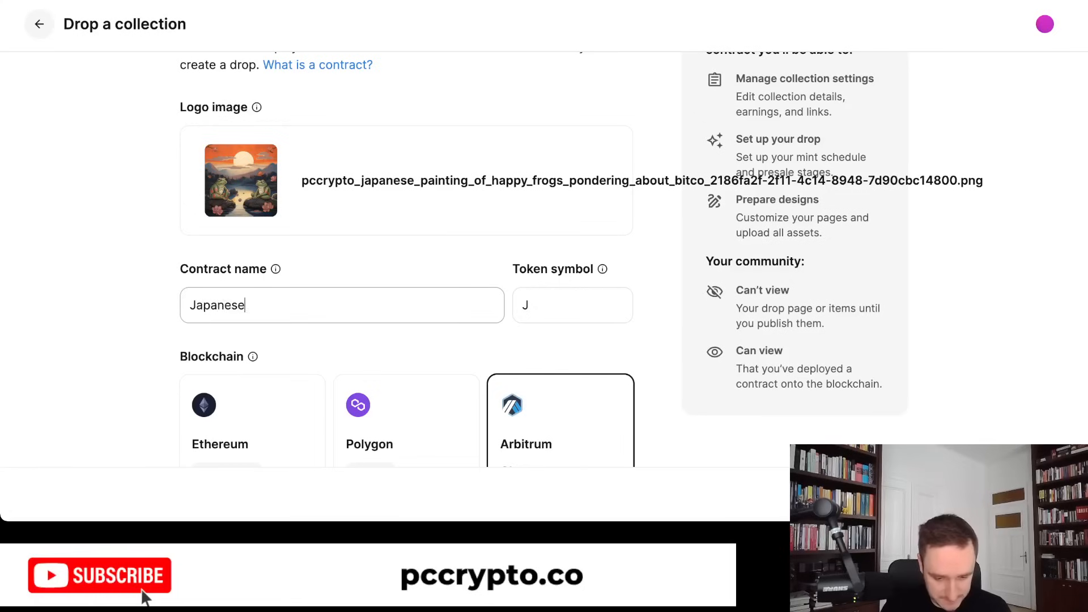
{"action": "type", "text": " PFP"}
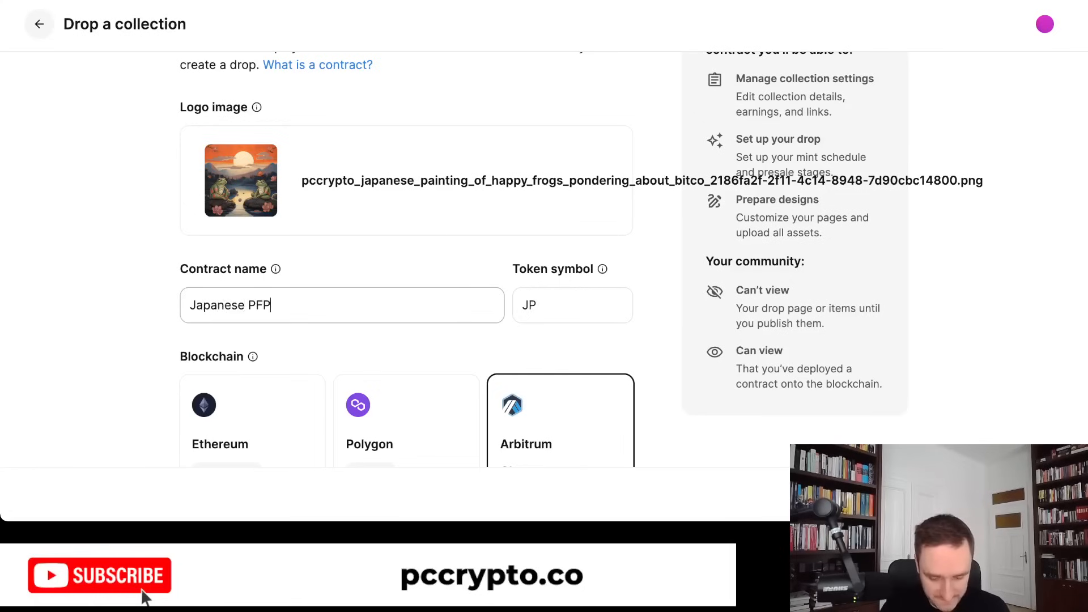
{"action": "type", "text": " Frogs"}
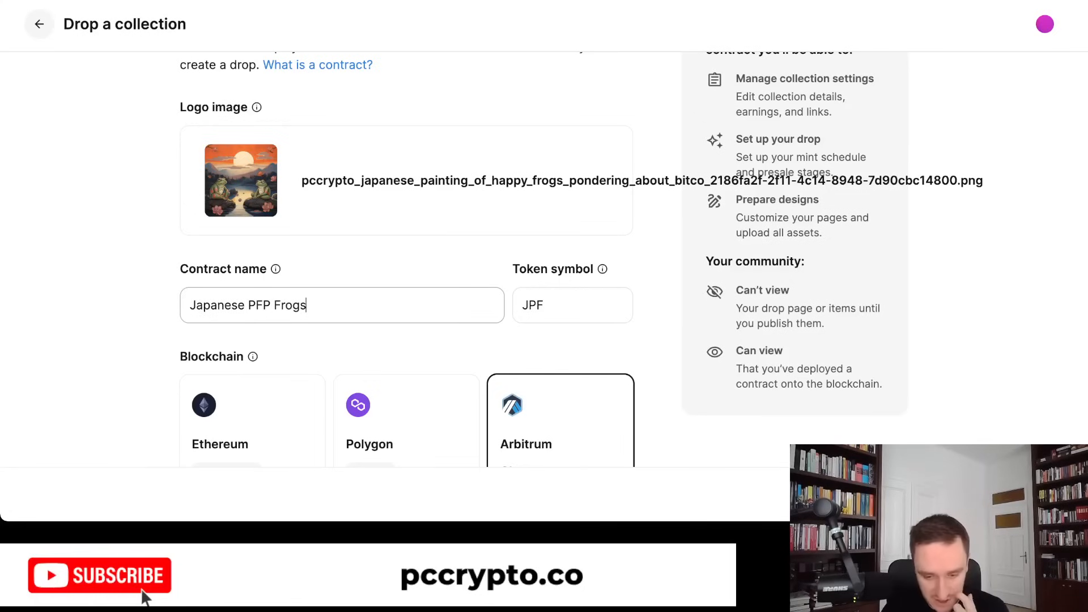
- Review the drop contract's logo image, name, token symbol, blockchain and contract type before deployment
{"action": "scroll", "coordinate": [544, 255], "scroll_direction": "up", "scroll_amount": 2}
{"action": "scroll", "coordinate": [544, 255], "scroll_direction": "down", "scroll_amount": 3}
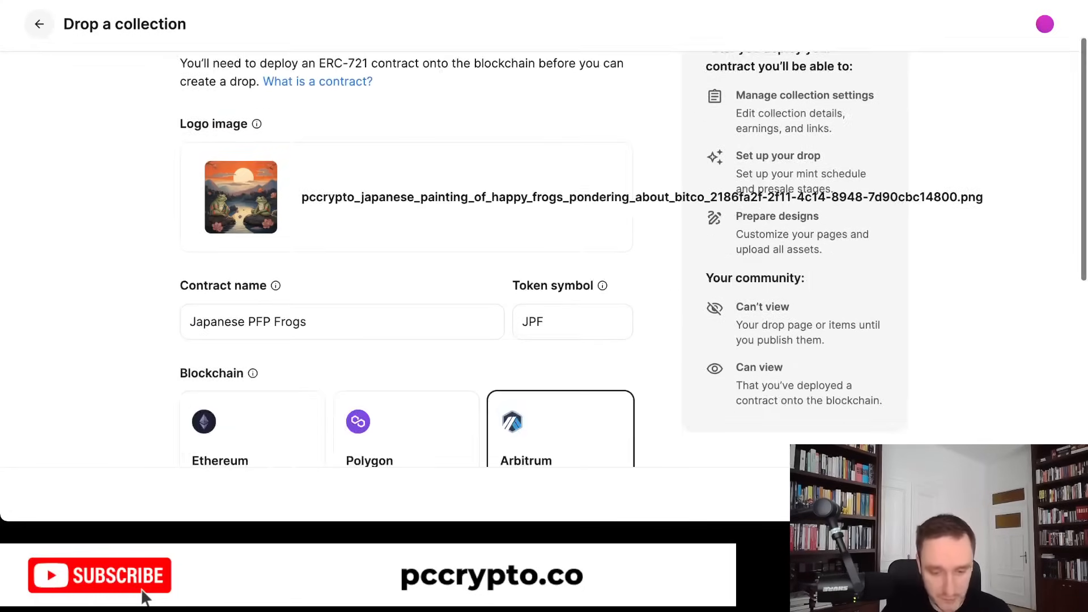
{"action": "scroll", "coordinate": [144, 595], "scroll_direction": "up", "scroll_amount": 3}
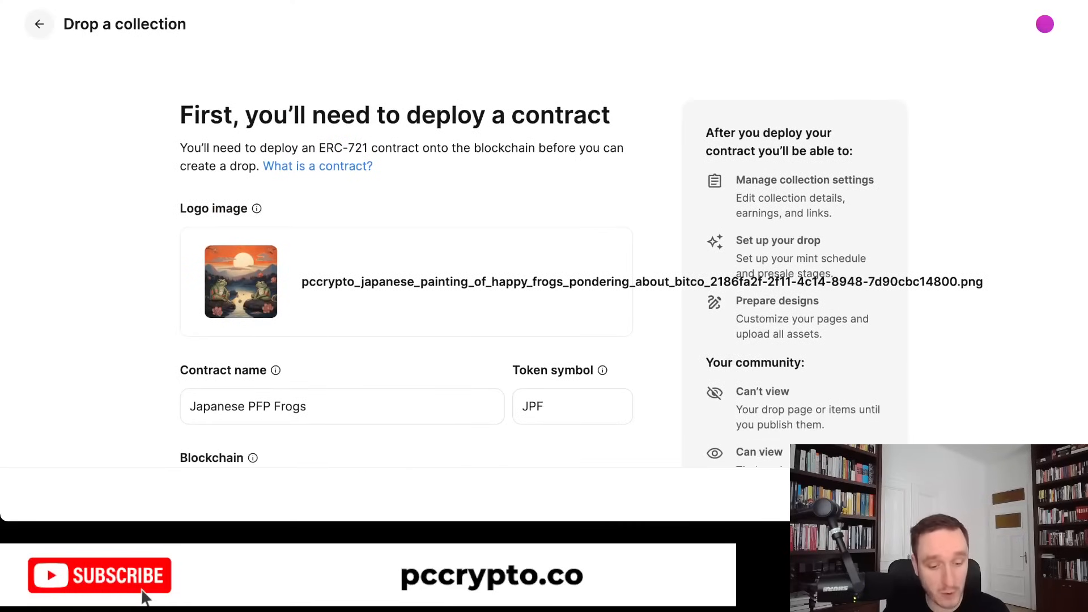
{"action": "scroll", "coordinate": [145, 595], "scroll_direction": "down", "scroll_amount": 1}
{"action": "scroll", "coordinate": [145, 595], "scroll_direction": "up", "scroll_amount": 1}
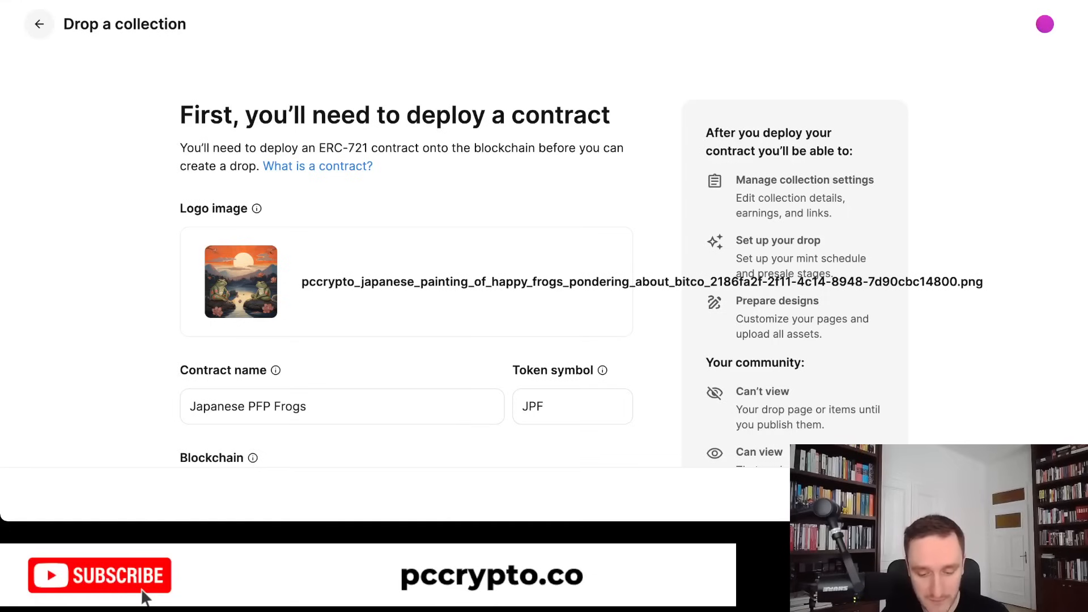
{"action": "scroll", "coordinate": [145, 595], "scroll_direction": "down", "scroll_amount": 12}
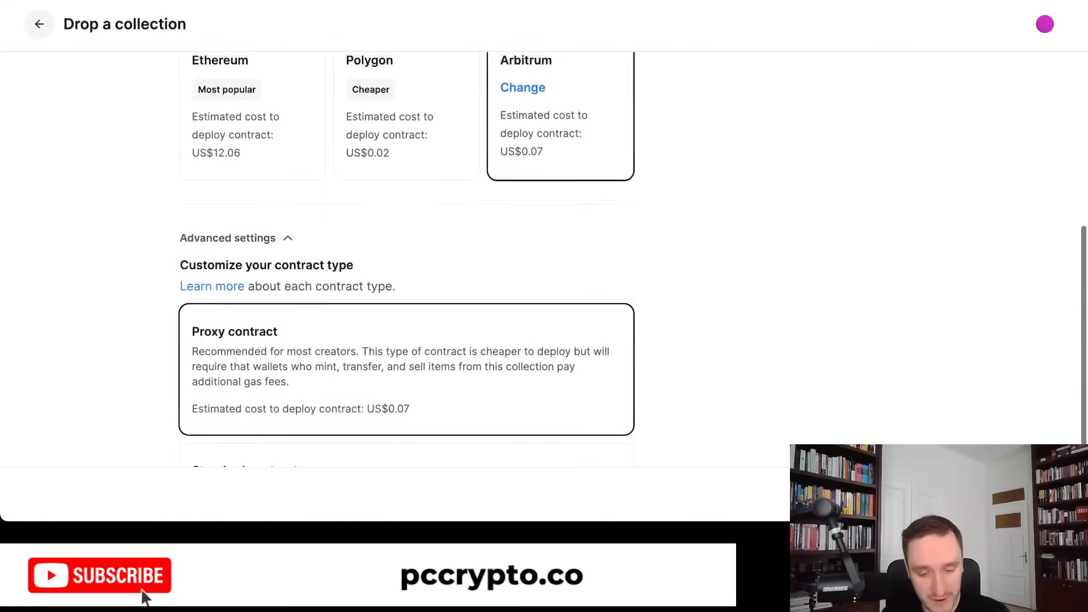
{"action": "scroll", "coordinate": [145, 595], "scroll_direction": "up", "scroll_amount": 12}
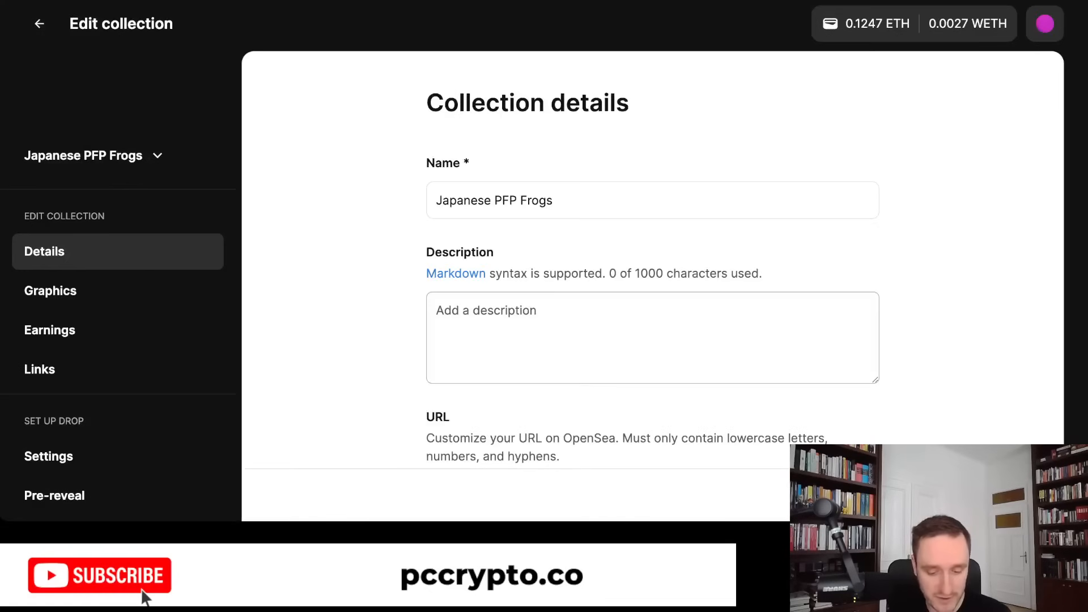
- Set the collection's category to PFPs in the collection details
{"action": "scroll", "coordinate": [652, 255], "scroll_direction": "down", "scroll_amount": 5}
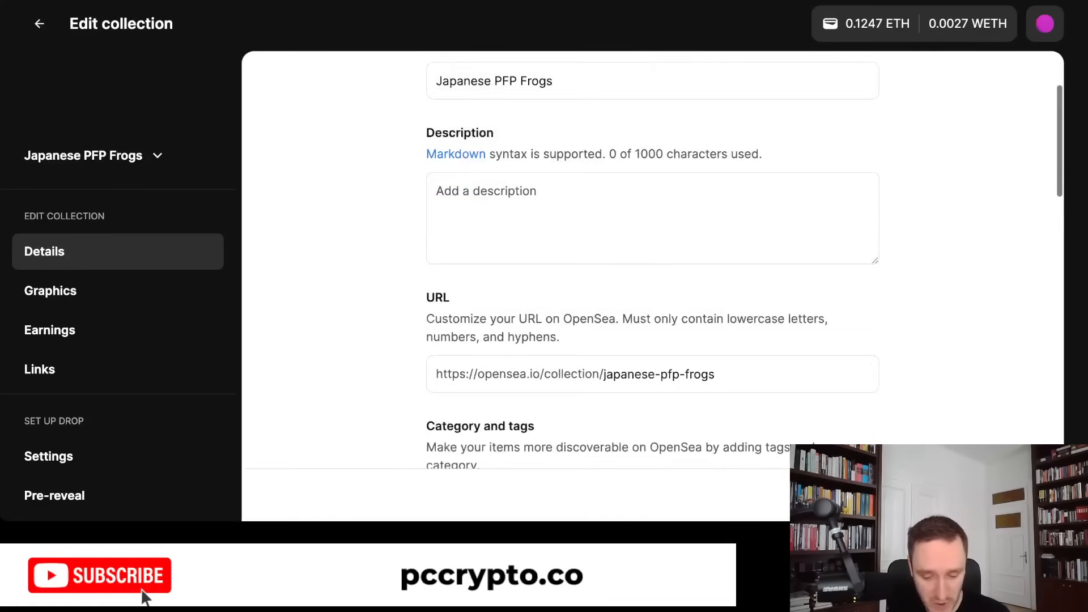
{"action": "scroll", "coordinate": [651, 260], "scroll_direction": "up", "scroll_amount": 5}
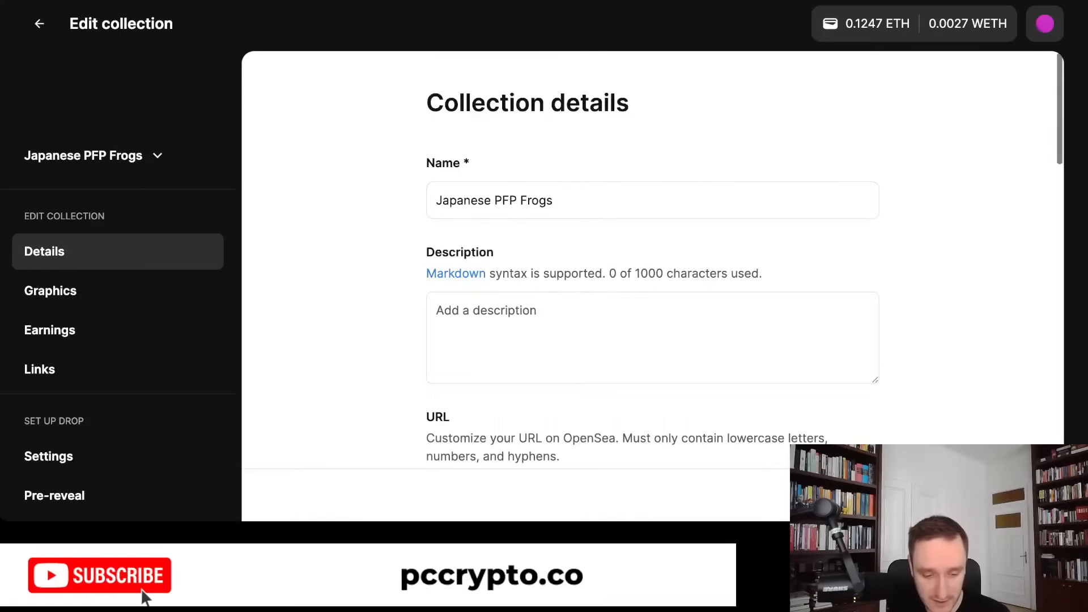
{"action": "scroll", "coordinate": [651, 260], "scroll_direction": "down", "scroll_amount": 3}
{"action": "scroll", "coordinate": [651, 259], "scroll_direction": "down", "scroll_amount": 3}
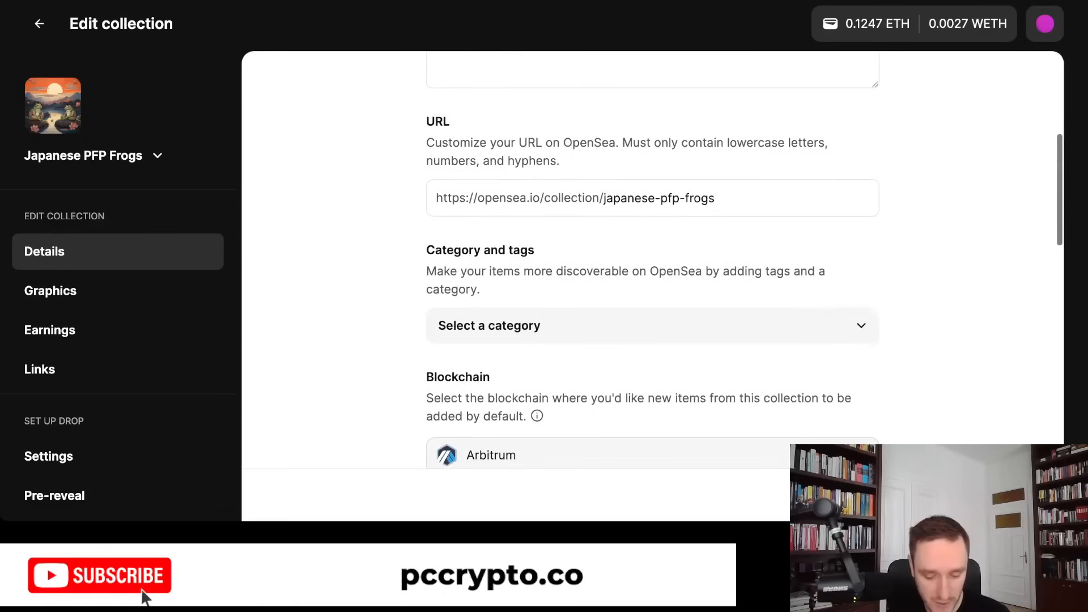
{"action": "left_click", "coordinate": [652, 323]}
{"action": "scroll", "coordinate": [652, 340], "scroll_direction": "down", "scroll_amount": 1}
{"action": "left_click", "coordinate": [652, 384]}
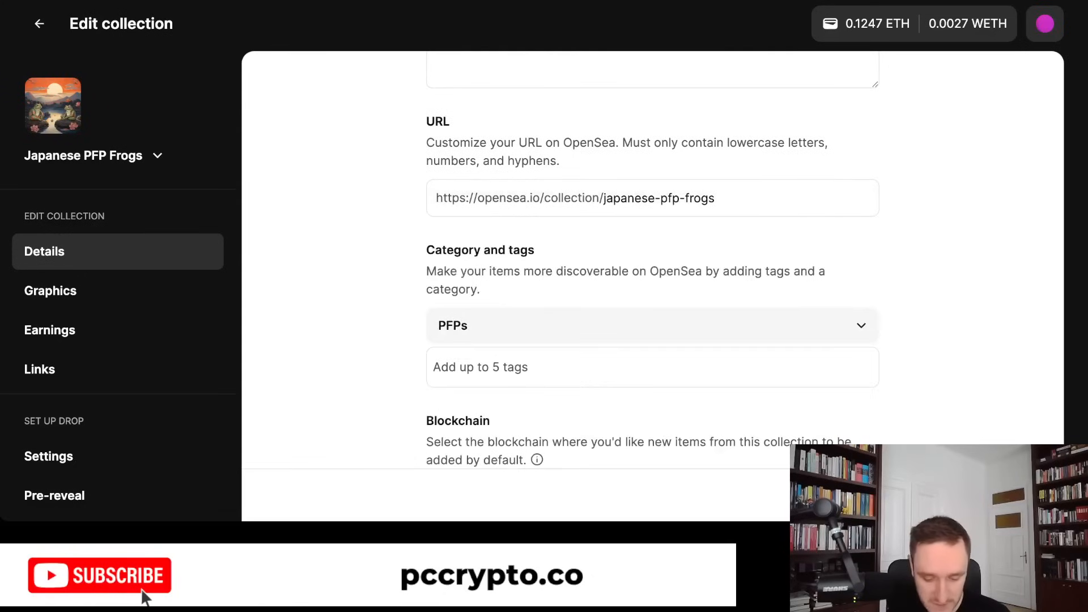
- Enter "FROGS!" as the collection's description and save the collection details
{"action": "scroll", "coordinate": [651, 260], "scroll_direction": "down", "scroll_amount": 5}
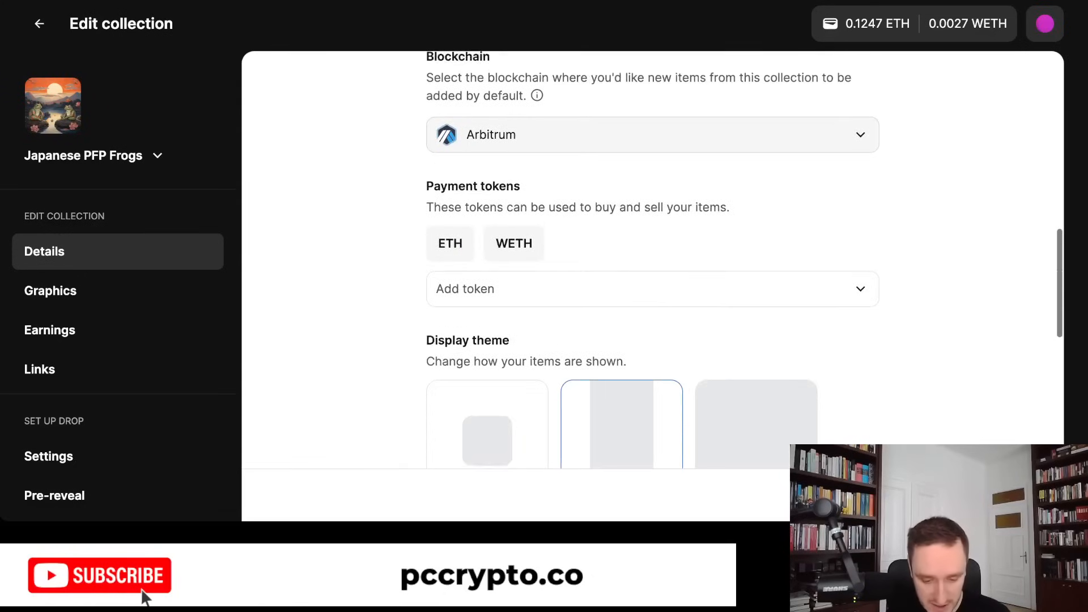
{"action": "scroll", "coordinate": [651, 259], "scroll_direction": "up", "scroll_amount": 5}
{"action": "scroll", "coordinate": [652, 259], "scroll_direction": "down", "scroll_amount": 5}
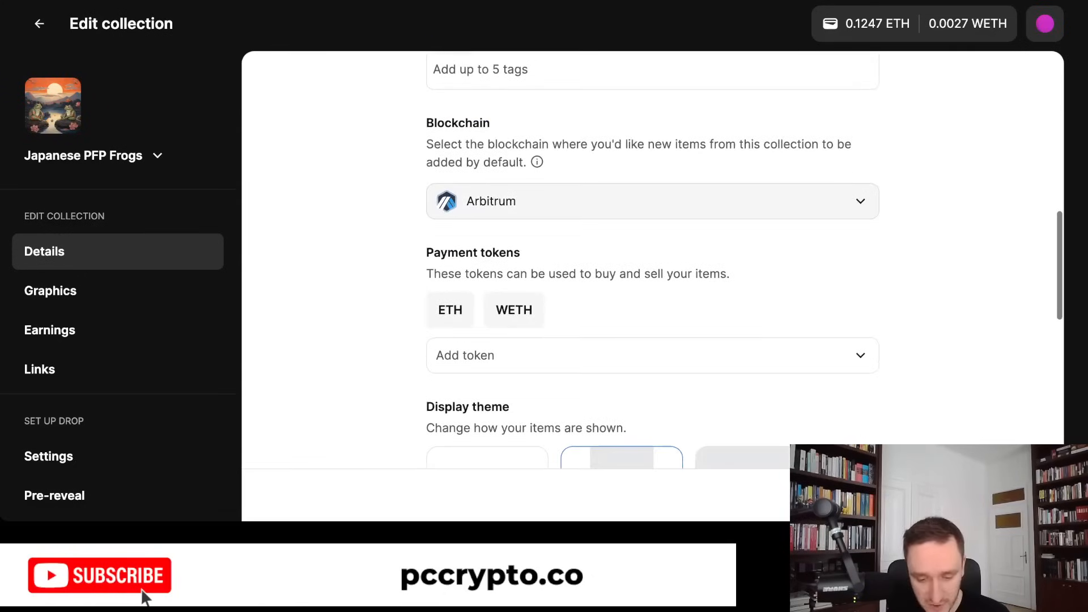
{"action": "scroll", "coordinate": [651, 259], "scroll_direction": "up", "scroll_amount": 10}
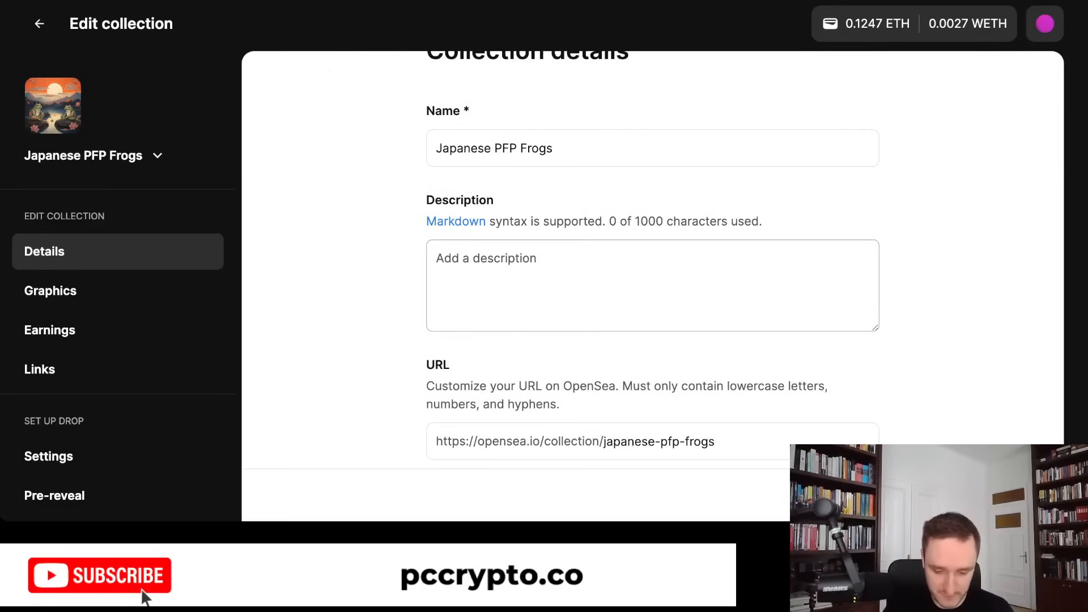
{"action": "type", "text": "Fro"}
{"action": "key", "text": "BackSpace"}
{"action": "key", "text": "BackSpace"}
{"action": "type", "text": "ROGS"}
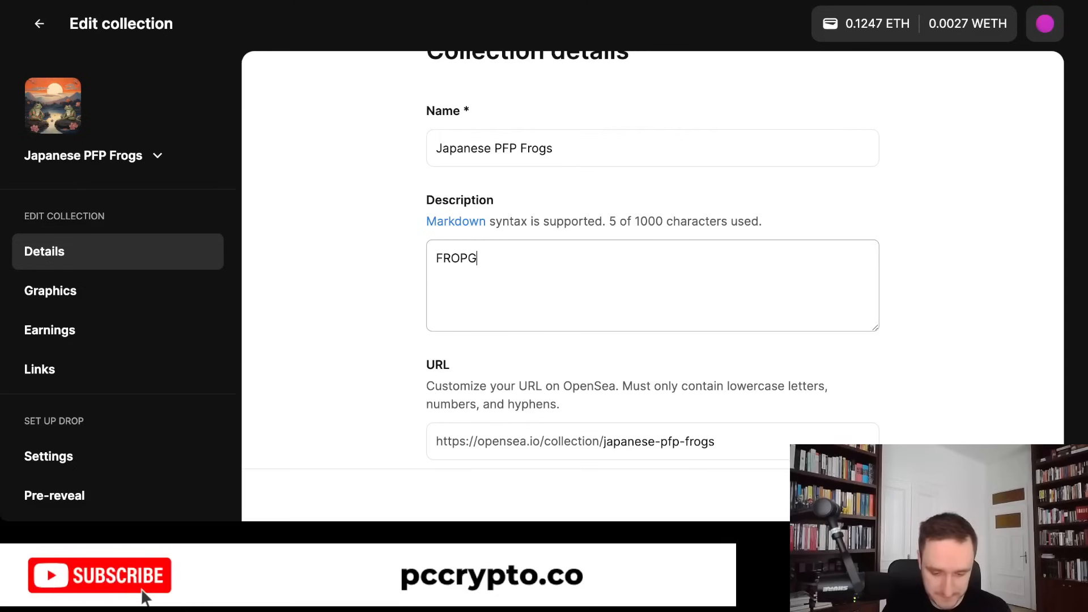
{"action": "key", "text": "BackSpace"}
{"action": "key", "text": "BackSpace"}
{"action": "type", "text": "GS!"}
{"action": "scroll", "coordinate": [652, 255], "scroll_direction": "down", "scroll_amount": 15}
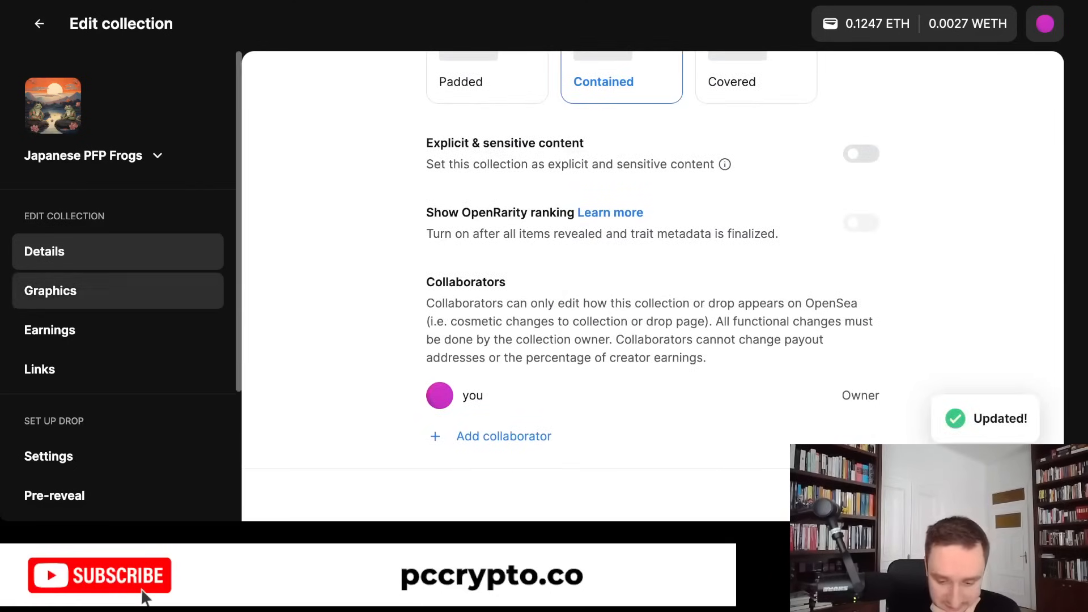
- Review the collection's graphics, creator earnings and social link settings
{"action": "left_click", "coordinate": [50, 290]}
{"action": "scroll", "coordinate": [651, 255], "scroll_direction": "up", "scroll_amount": 5}
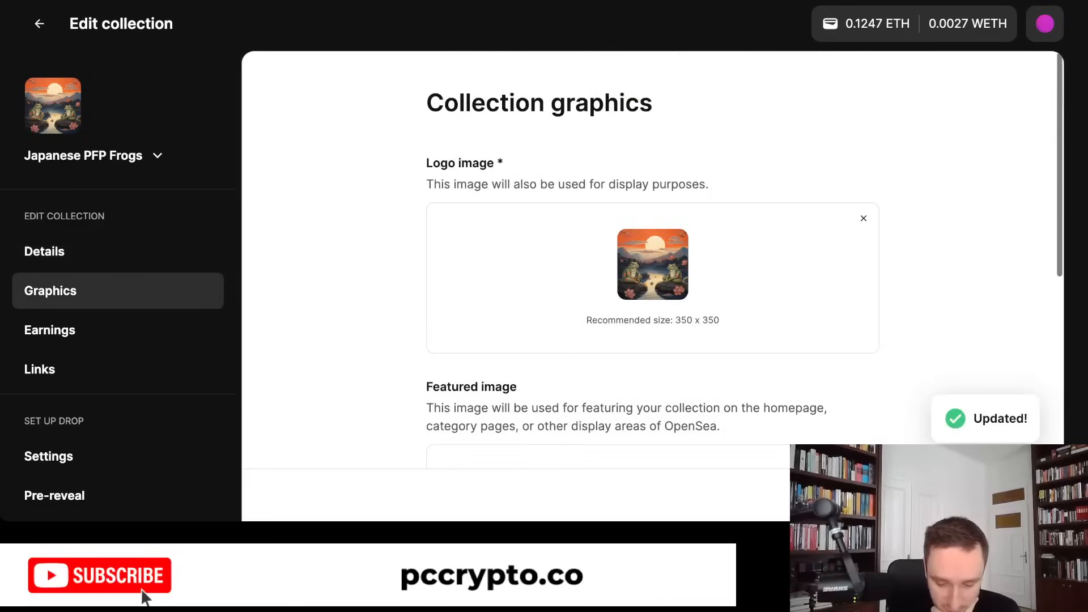
{"action": "scroll", "coordinate": [651, 255], "scroll_direction": "down", "scroll_amount": 5}
{"action": "scroll", "coordinate": [652, 255], "scroll_direction": "up", "scroll_amount": 5}
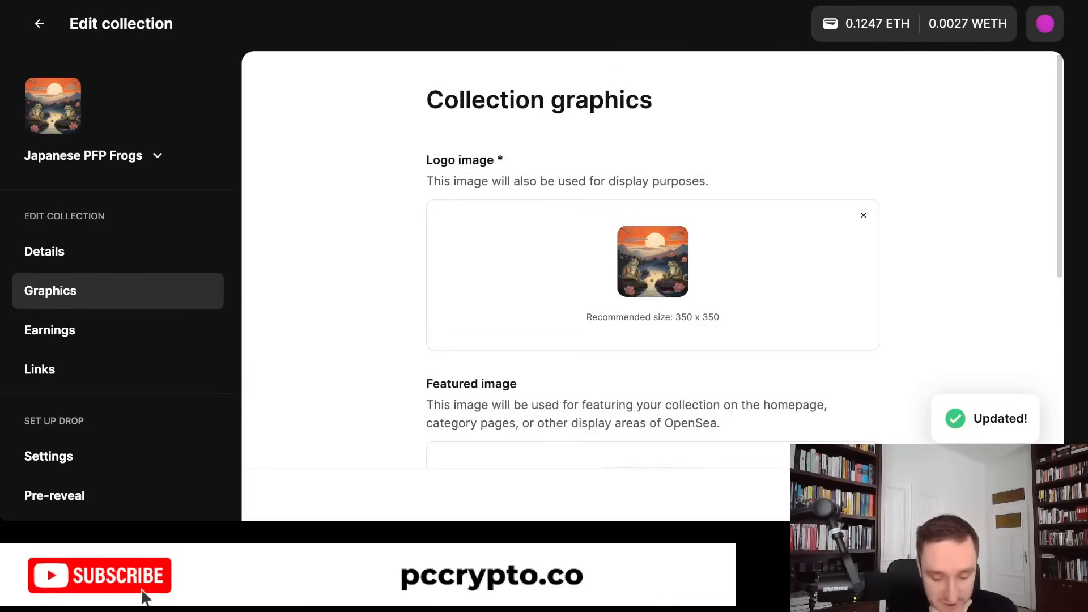
{"action": "scroll", "coordinate": [651, 255], "scroll_direction": "down", "scroll_amount": 5}
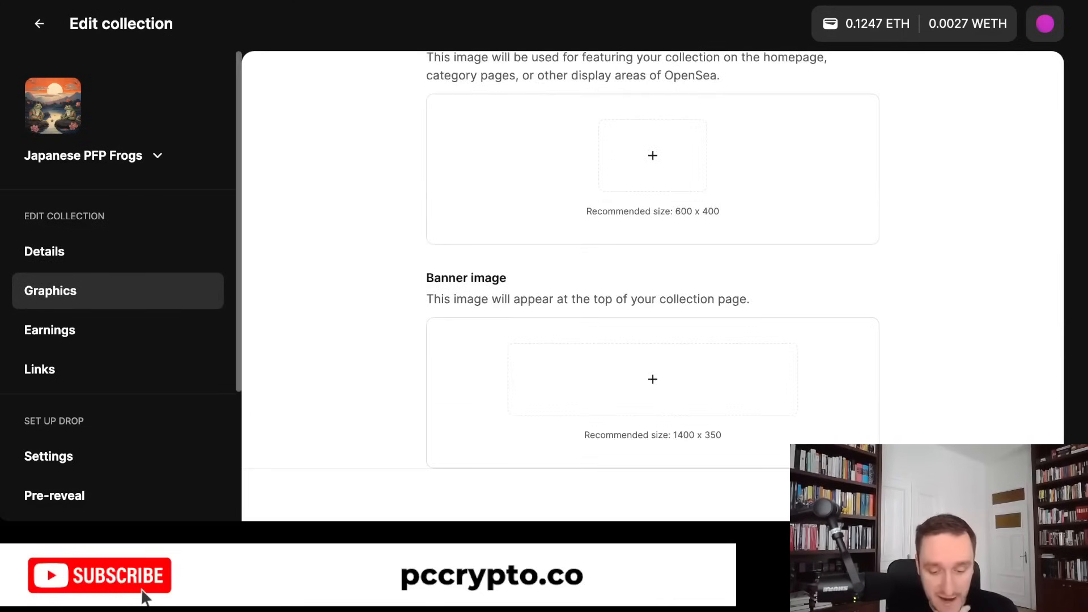
{"action": "left_click", "coordinate": [49, 329]}
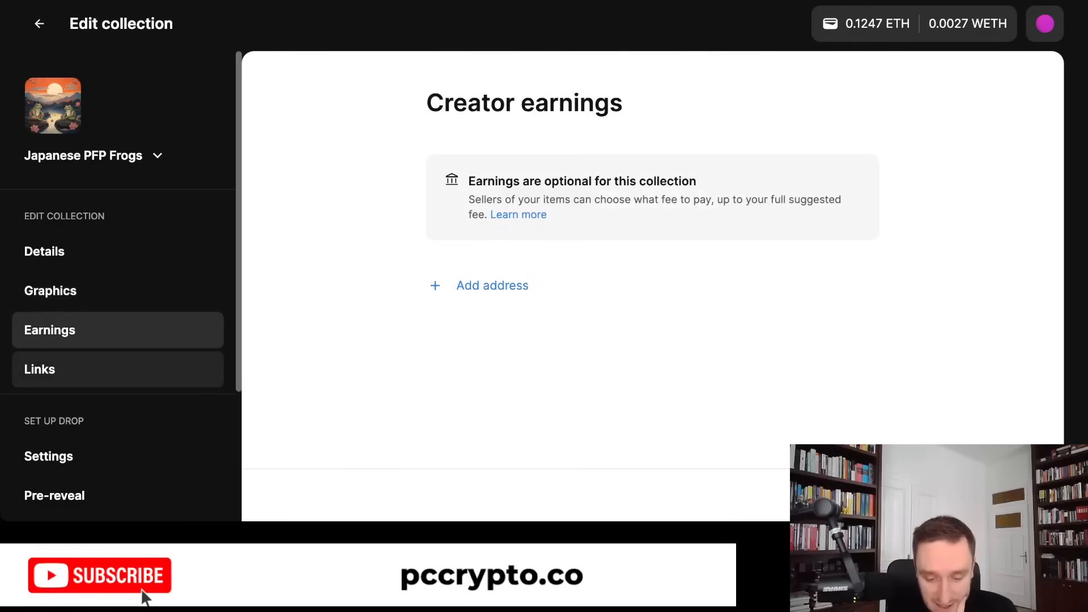
{"action": "left_click", "coordinate": [39, 369]}
{"action": "scroll", "coordinate": [652, 287], "scroll_direction": "down", "scroll_amount": 2}
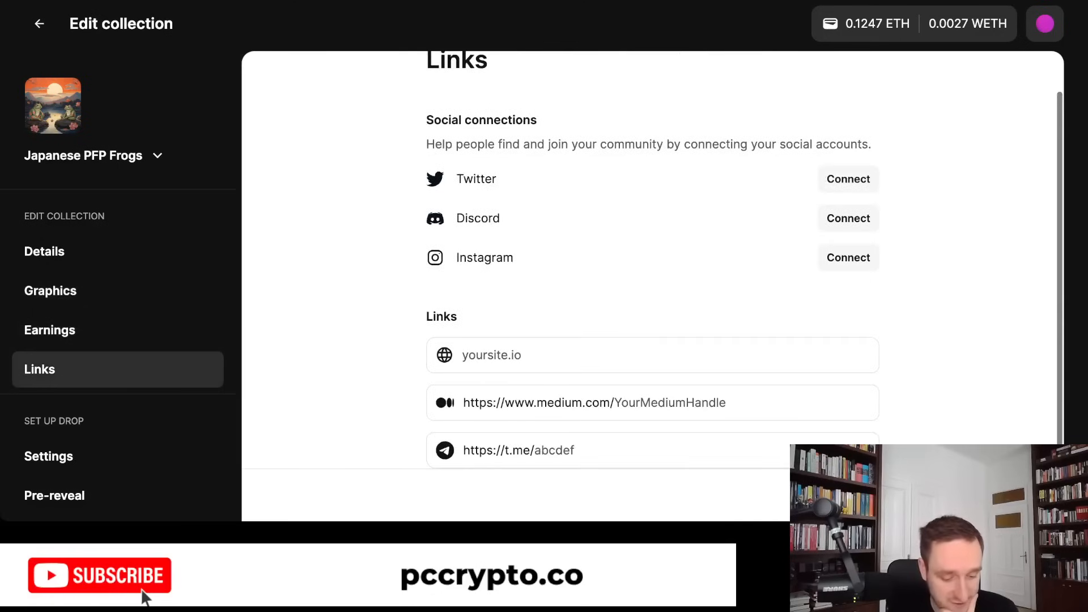
{"action": "scroll", "coordinate": [653, 288], "scroll_direction": "up", "scroll_amount": 2}
{"action": "scroll", "coordinate": [117, 286], "scroll_direction": "down", "scroll_amount": 3}
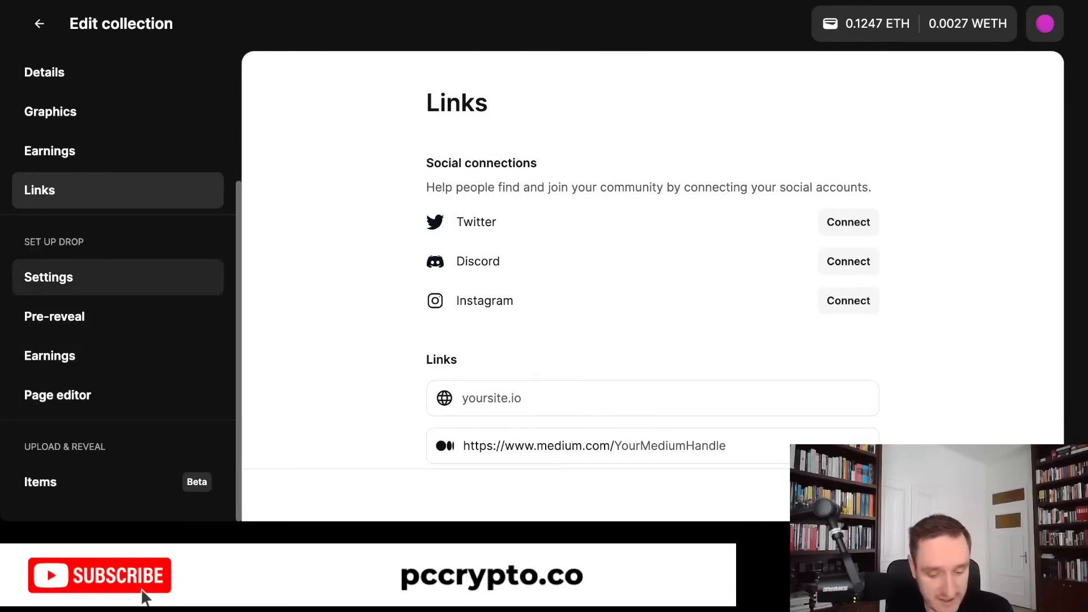
- Open the drop settings and compare the open edition option with the limited edition, leaving limited edition selected
{"action": "left_click", "coordinate": [118, 277]}
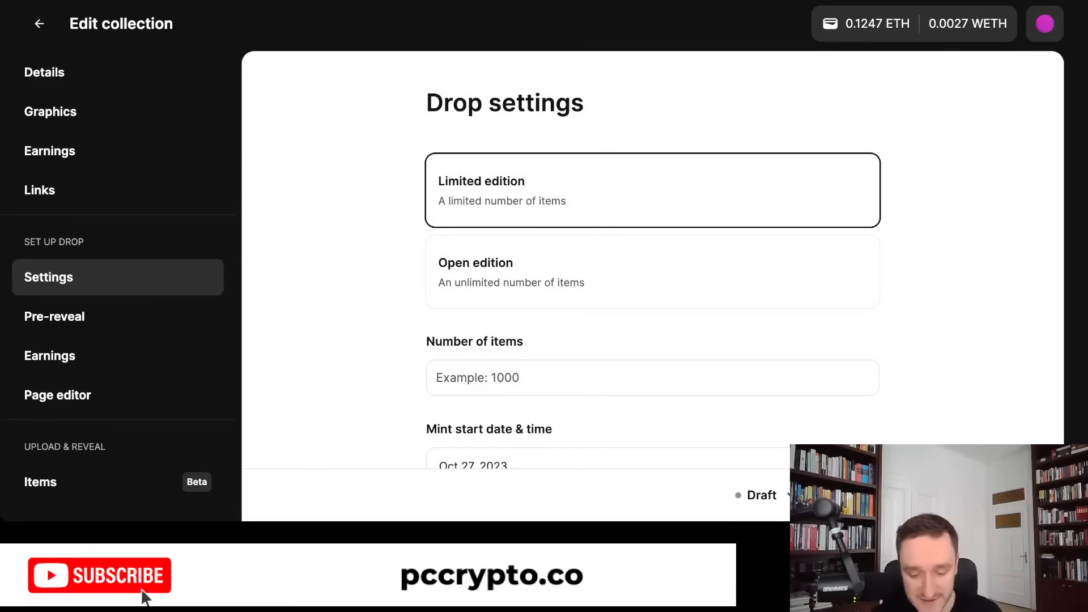
{"action": "scroll", "coordinate": [652, 261], "scroll_direction": "down", "scroll_amount": 2}
{"action": "scroll", "coordinate": [652, 261], "scroll_direction": "up", "scroll_amount": 2}
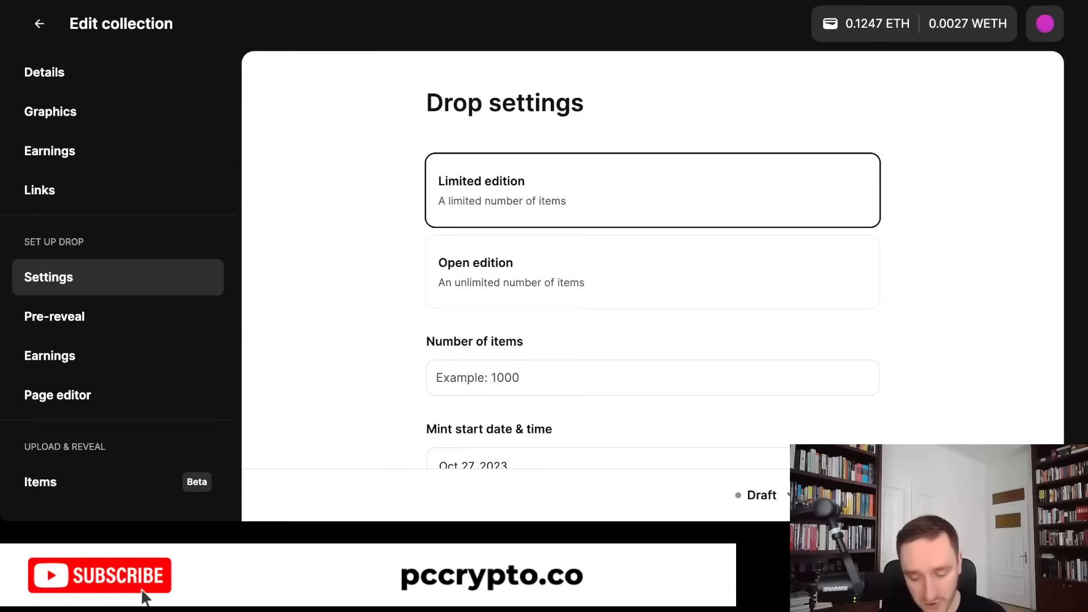
{"action": "left_click", "coordinate": [651, 272]}
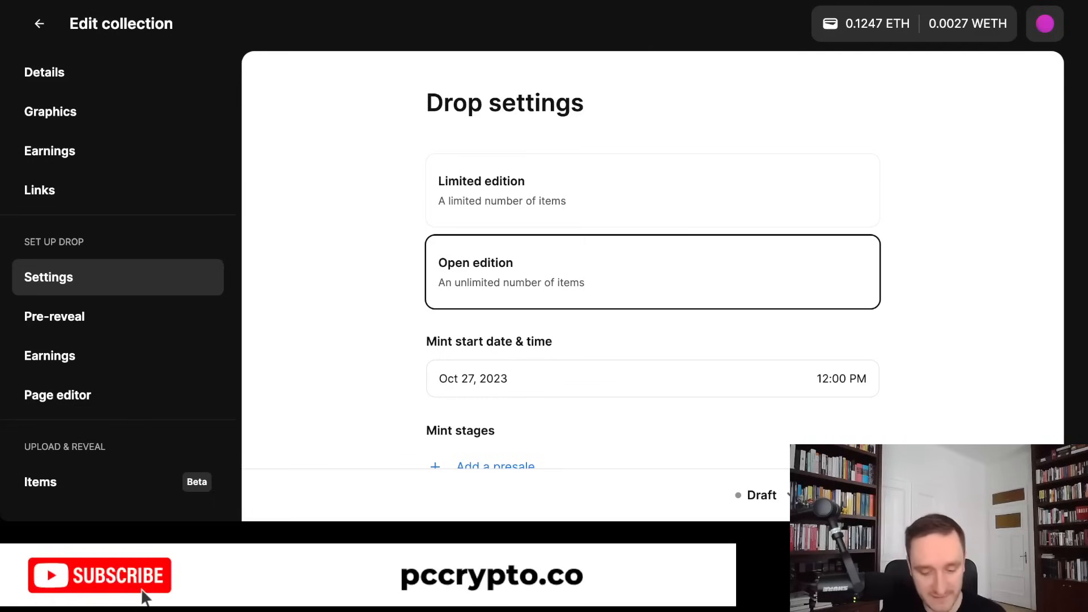
{"action": "left_click", "coordinate": [653, 190]}
- Set the number of items in the limited edition drop to 100
{"action": "scroll", "coordinate": [652, 260], "scroll_direction": "down", "scroll_amount": 3}
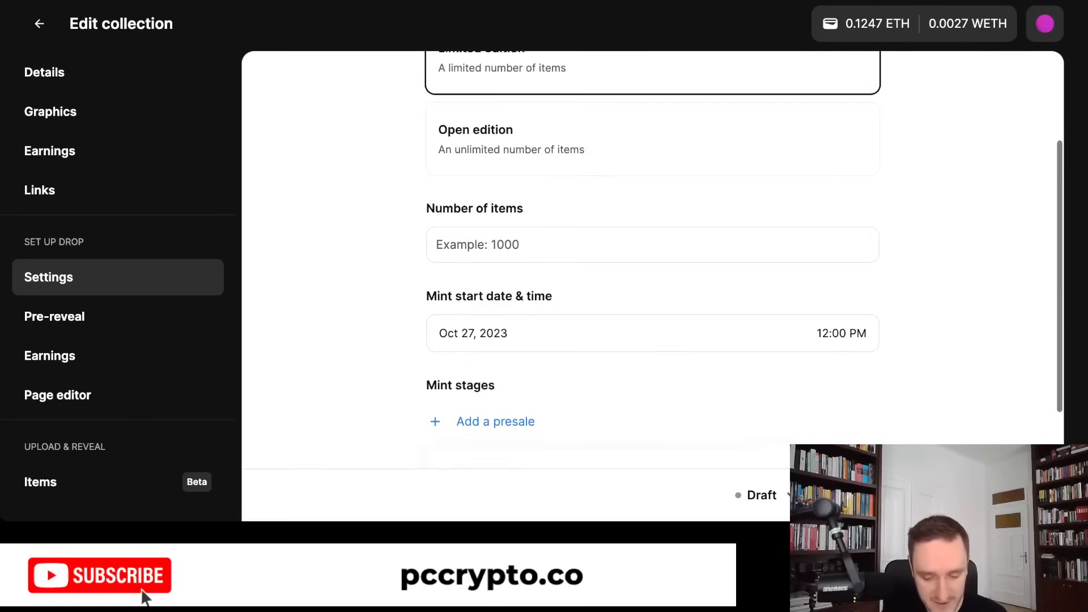
{"action": "scroll", "coordinate": [652, 260], "scroll_direction": "up", "scroll_amount": 3}
{"action": "scroll", "coordinate": [653, 260], "scroll_direction": "down", "scroll_amount": 1}
{"action": "scroll", "coordinate": [652, 260], "scroll_direction": "down", "scroll_amount": 1}
{"action": "left_click", "coordinate": [437, 279]}
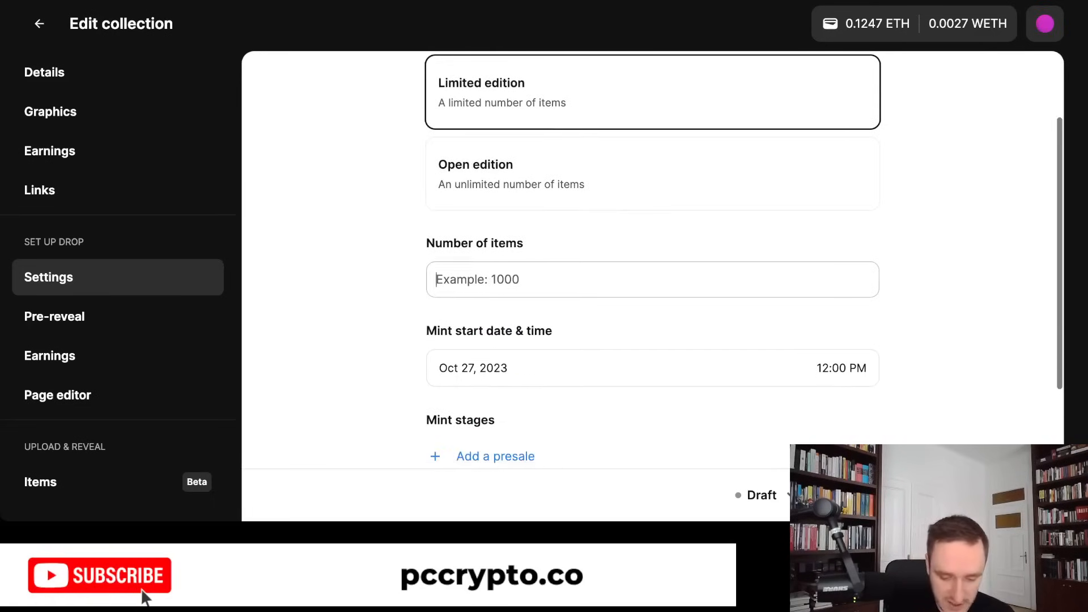
{"action": "type", "text": "100"}
{"action": "scroll", "coordinate": [653, 260], "scroll_direction": "down", "scroll_amount": 2}
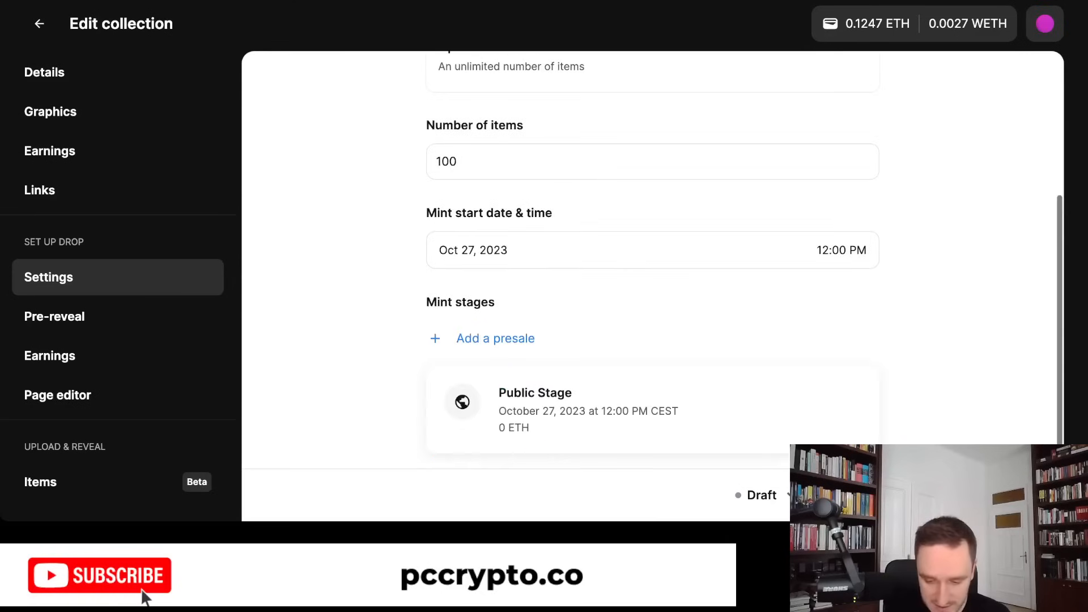
- Set the drop's mint start to October 26, 2023 at 8:00 PM
{"action": "left_click", "coordinate": [652, 249]}
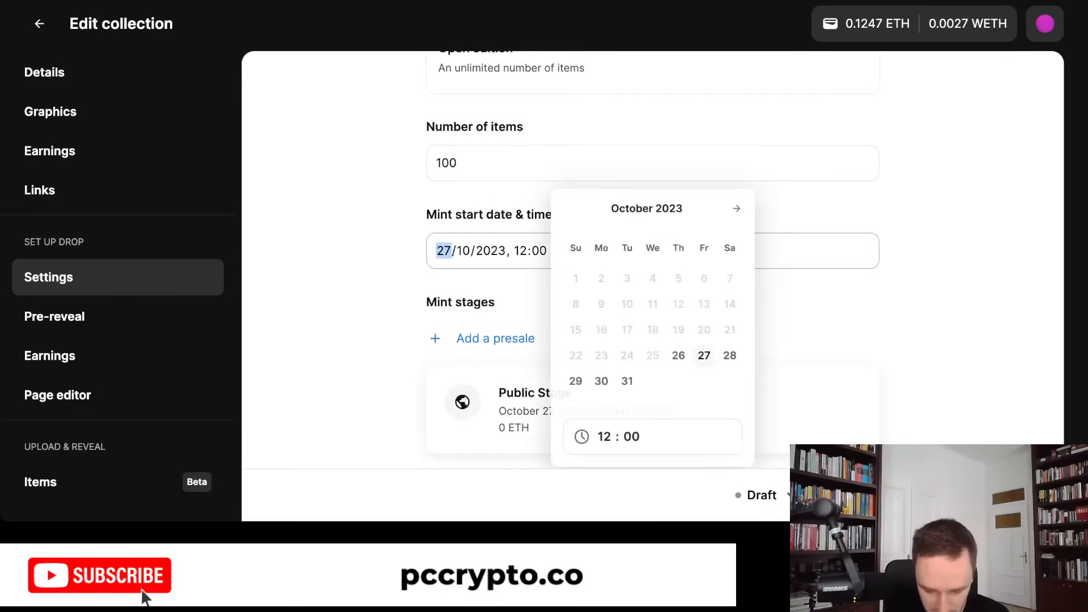
{"action": "left_click", "coordinate": [678, 355]}
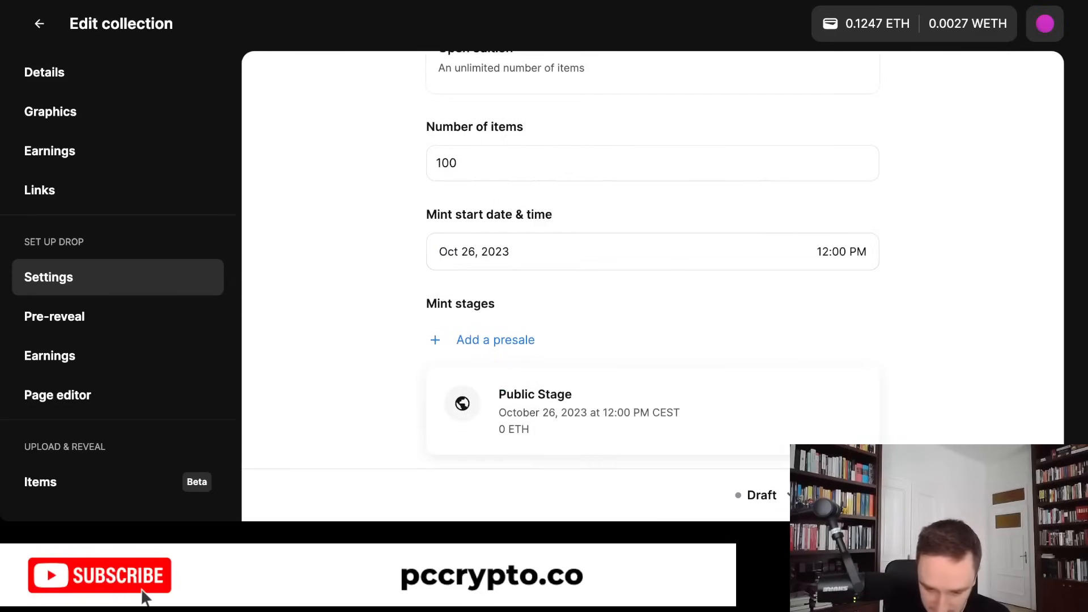
{"action": "left_click", "coordinate": [652, 251]}
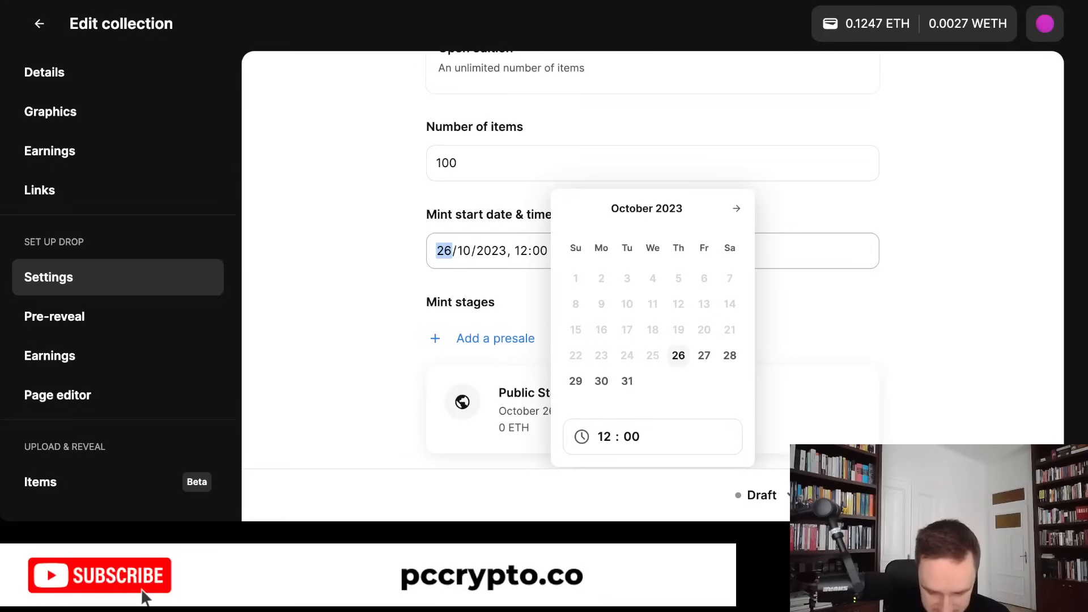
{"action": "left_click", "coordinate": [631, 437]}
{"action": "left_click", "coordinate": [604, 436]}
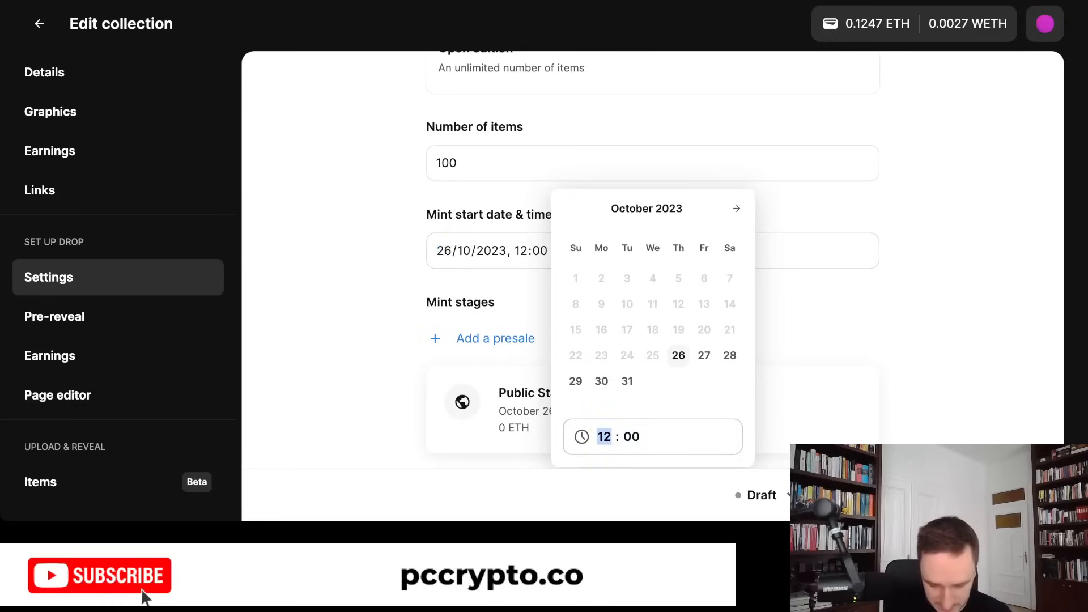
{"action": "type", "text": "20"}
{"action": "key", "text": "Return"}
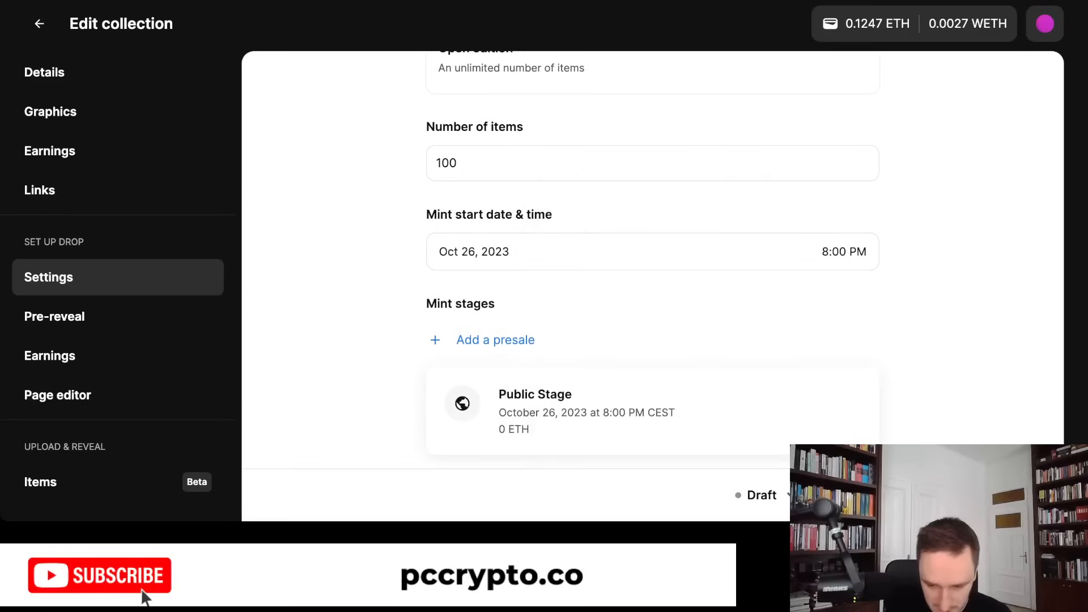
- Open the form for adding a presale, review its price, duration, mint limit and allowlist options, and close it without adding one
{"action": "scroll", "coordinate": [652, 261], "scroll_direction": "down", "scroll_amount": 1}
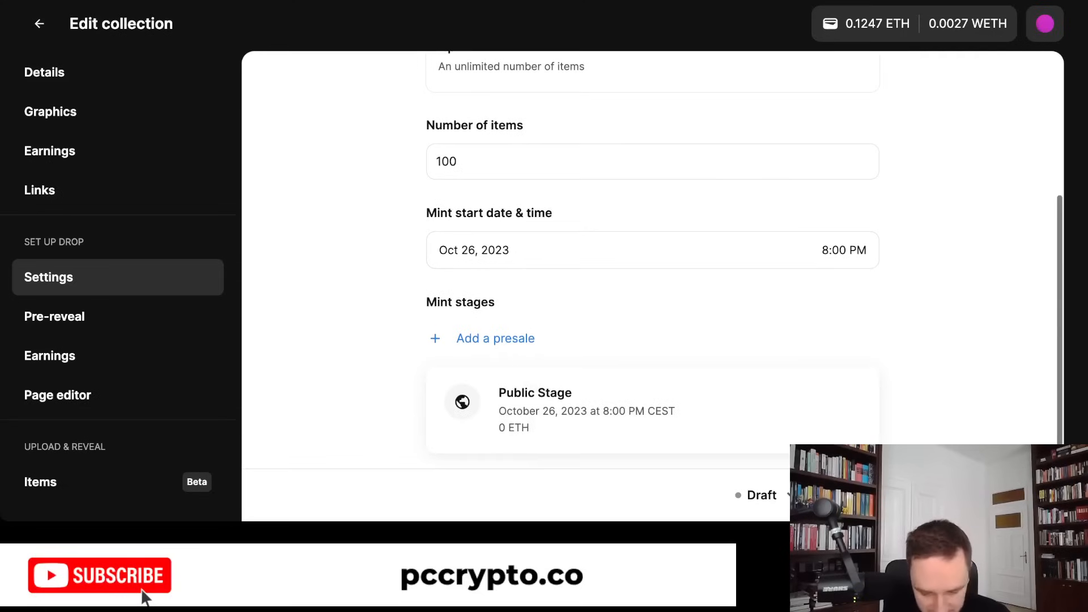
{"action": "scroll", "coordinate": [652, 260], "scroll_direction": "up", "scroll_amount": 1}
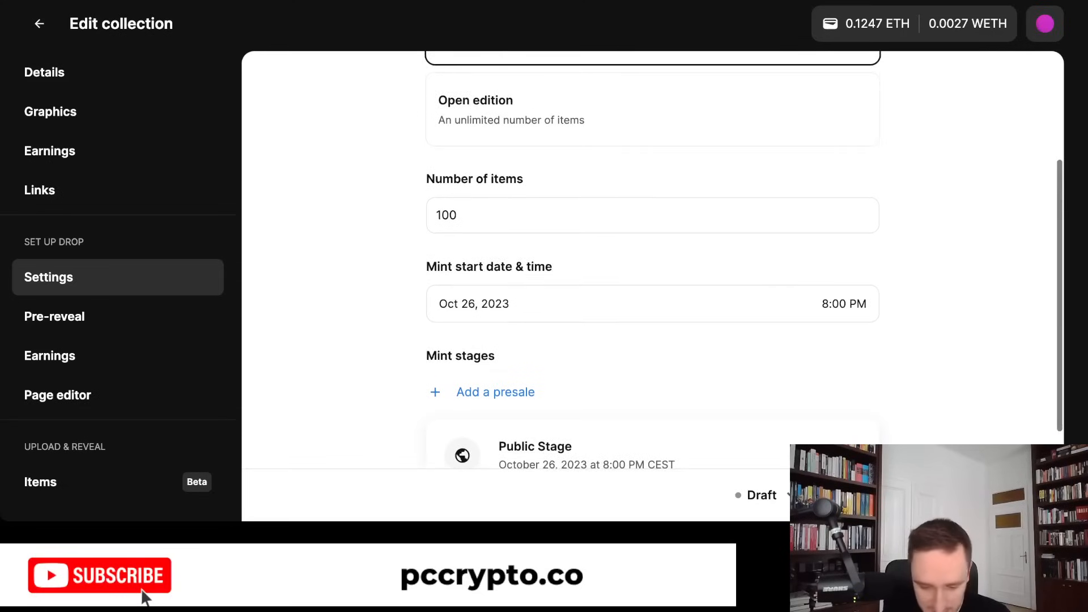
{"action": "scroll", "coordinate": [653, 261], "scroll_direction": "down", "scroll_amount": 1}
{"action": "left_click", "coordinate": [494, 337]}
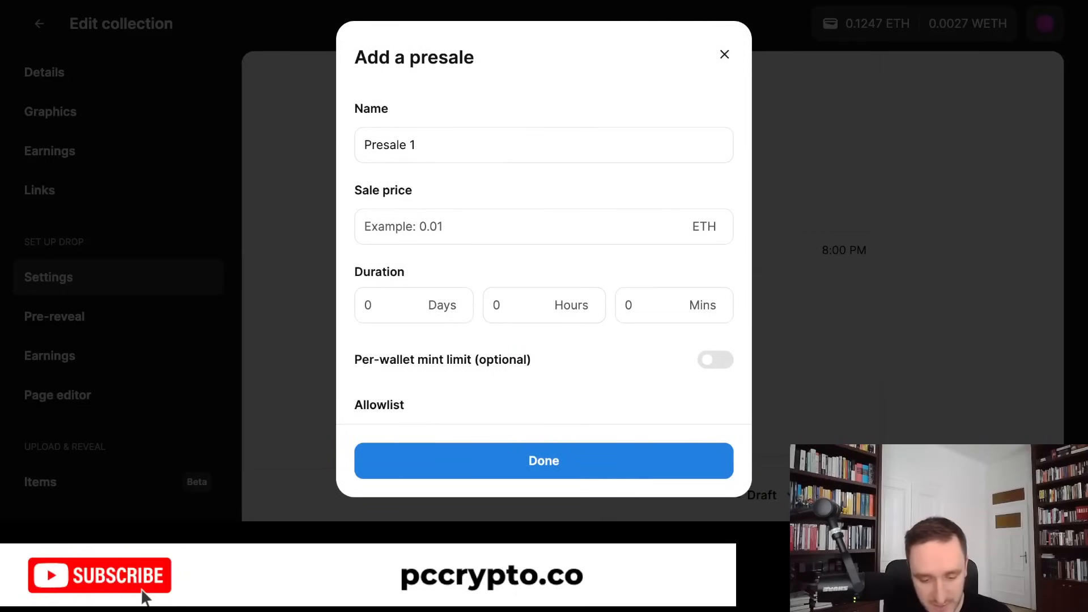
{"action": "scroll", "coordinate": [544, 254], "scroll_direction": "down", "scroll_amount": 1}
{"action": "scroll", "coordinate": [544, 255], "scroll_direction": "up", "scroll_amount": 1}
{"action": "scroll", "coordinate": [544, 255], "scroll_direction": "down", "scroll_amount": 4}
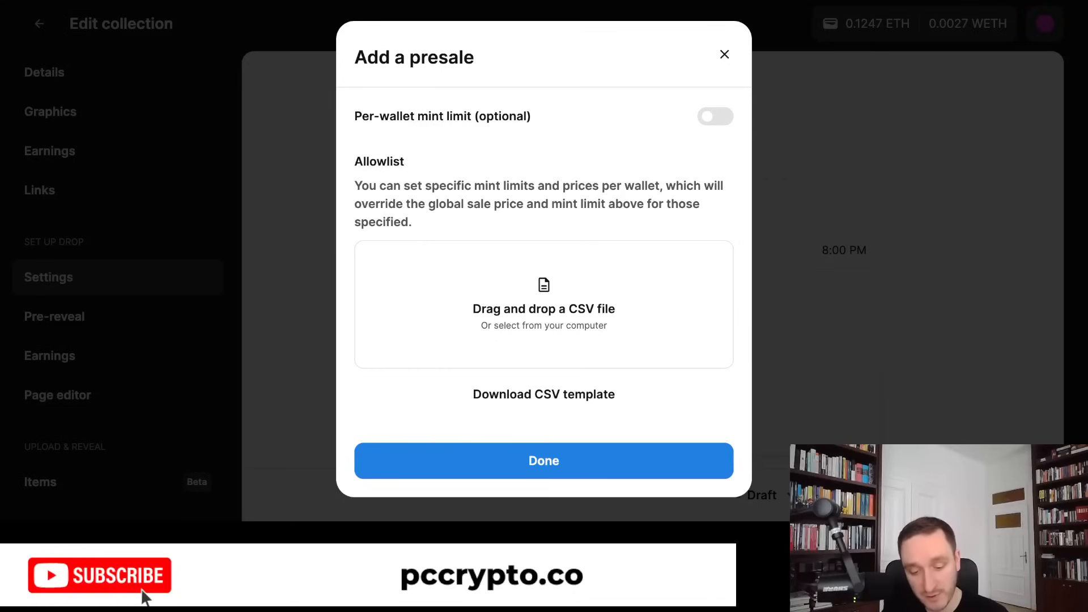
{"action": "scroll", "coordinate": [544, 255], "scroll_direction": "up", "scroll_amount": 5}
{"action": "scroll", "coordinate": [544, 255], "scroll_direction": "down", "scroll_amount": 1}
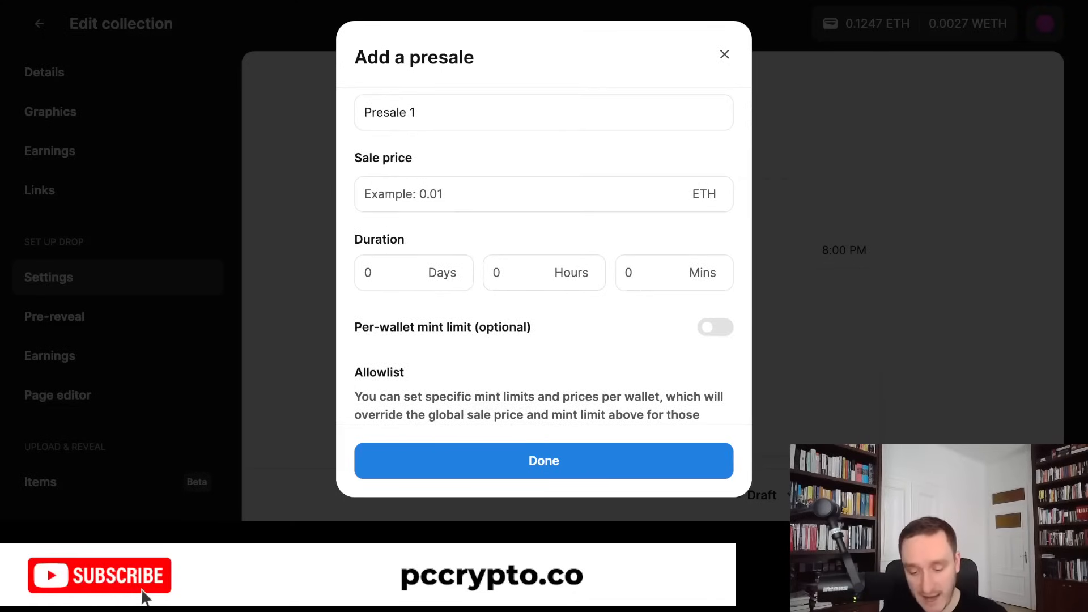
{"action": "key", "text": "Escape"}
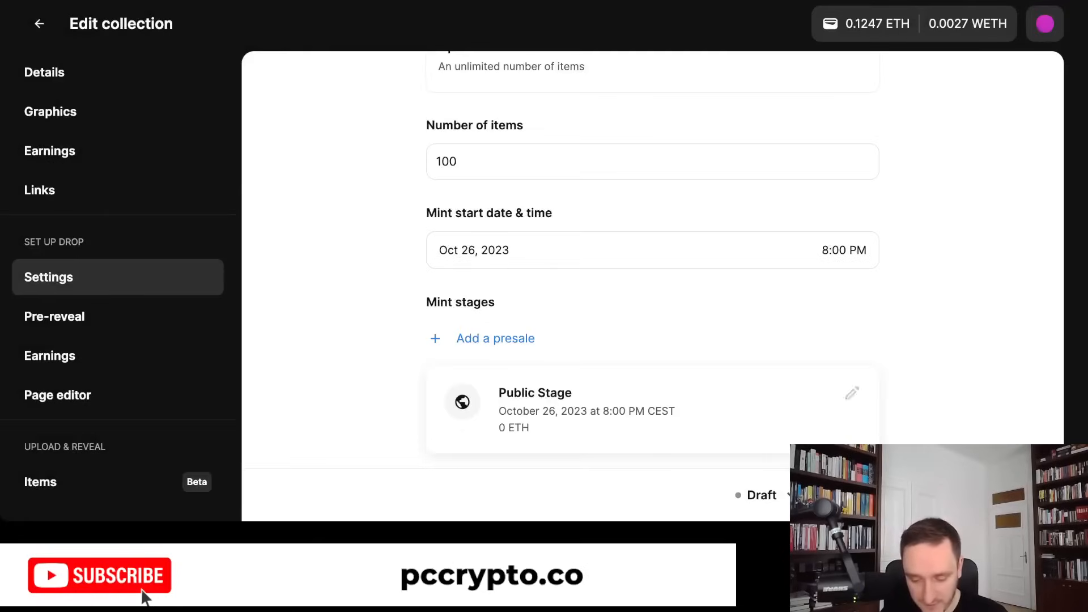
- Rename the public sale stage to "Public Minting"
{"action": "left_click", "coordinate": [852, 393]}
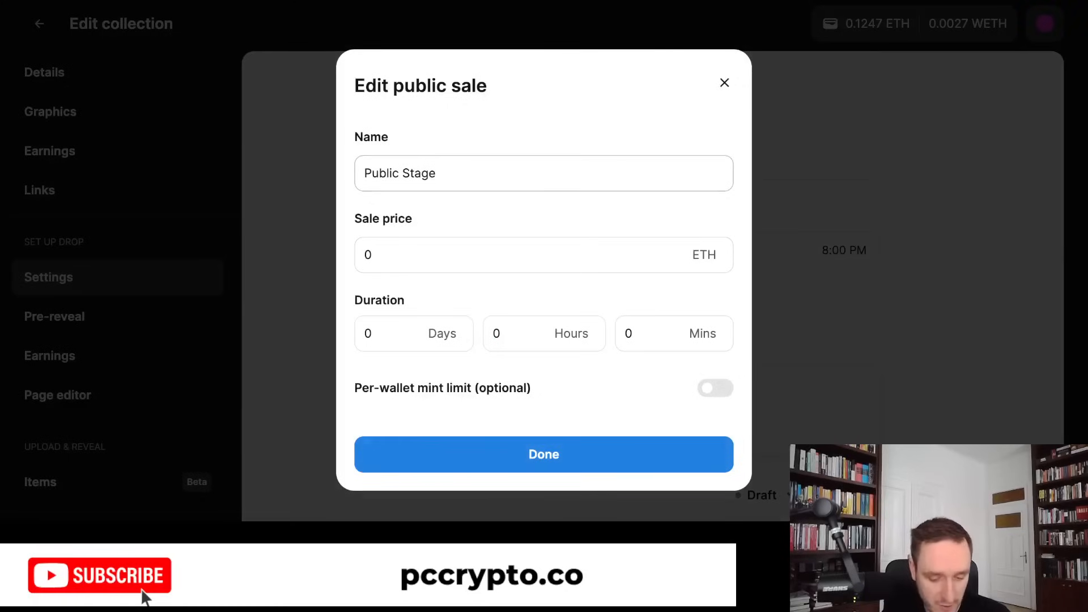
{"action": "double_click", "coordinate": [419, 173]}
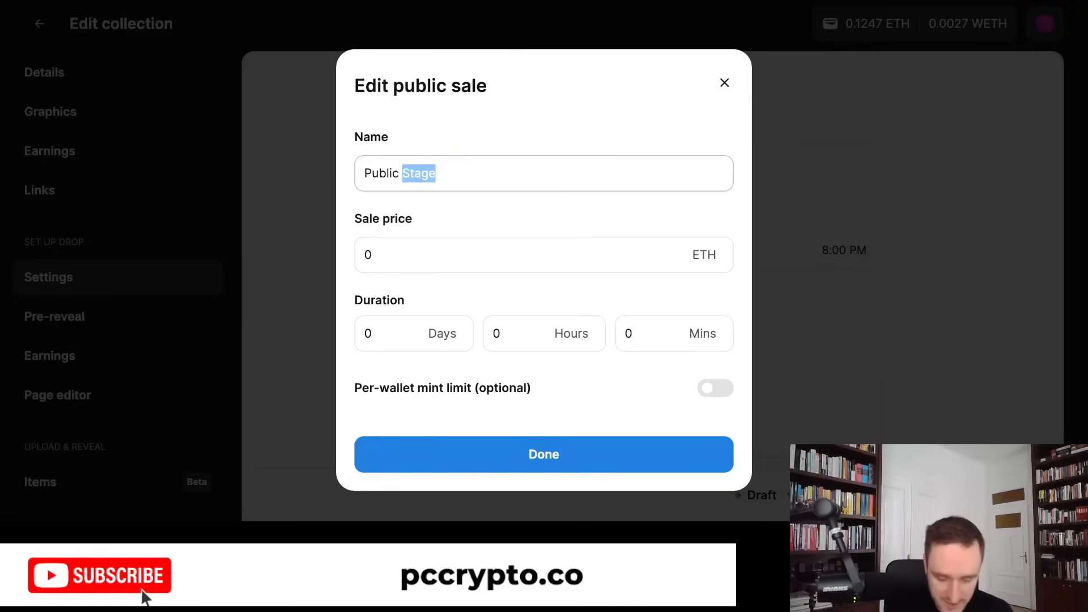
{"action": "type", "text": "Mint"}
{"action": "type", "text": "inng"}
{"action": "key", "text": "BackSpace"}
{"action": "key", "text": "BackSpace"}
{"action": "key", "text": "BackSpace"}
{"action": "key", "text": "BackSpace"}
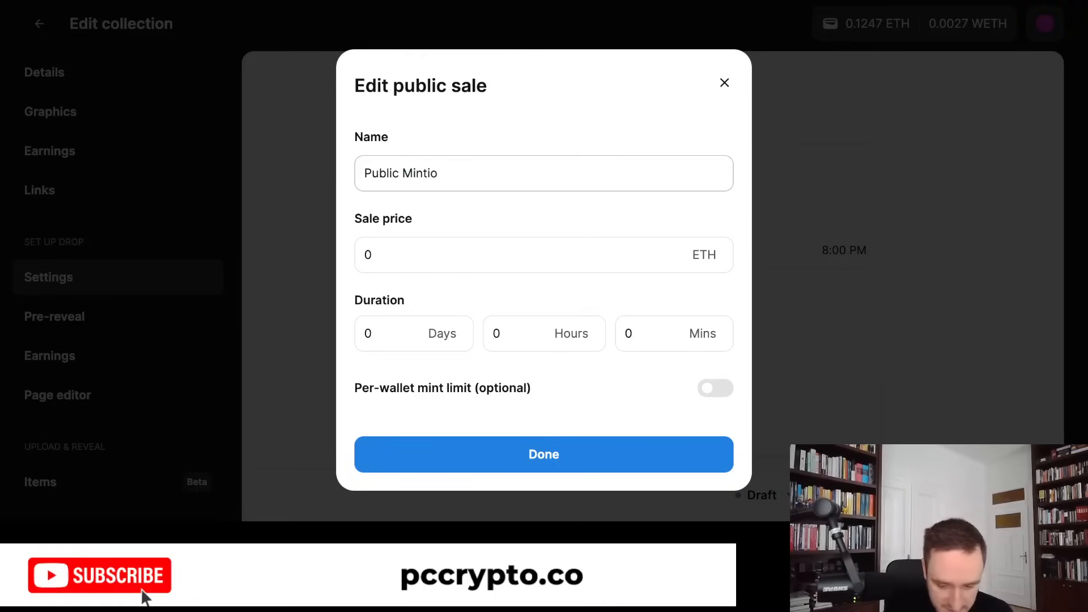
{"action": "type", "text": "ing"}
{"action": "key", "text": "Tab"}
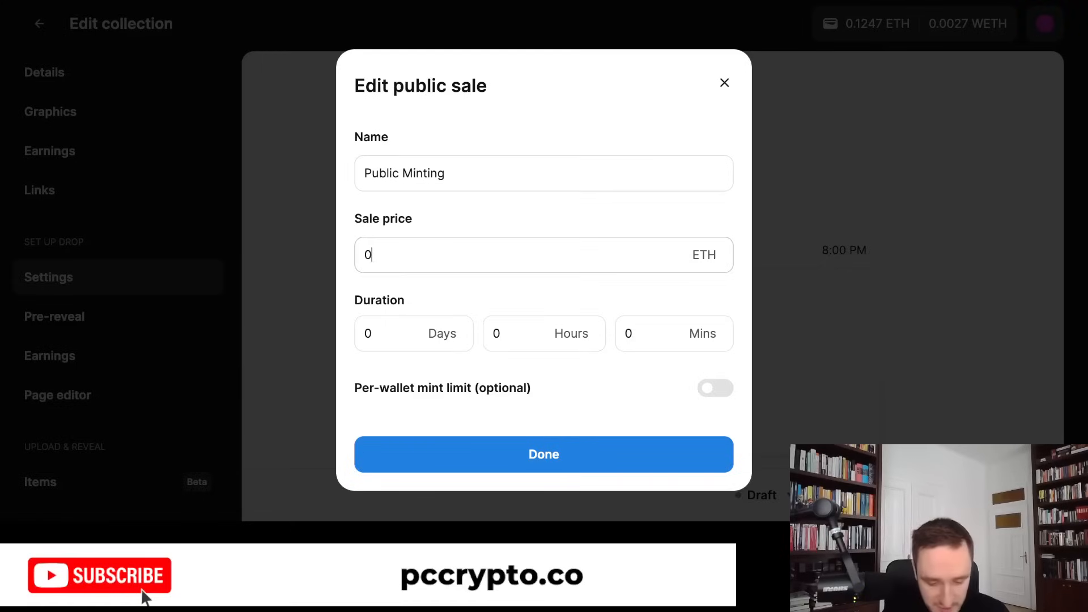
- Set the public sale's duration to 15 days and 12 hours and apply the stage settings
{"action": "key", "text": "Tab"}
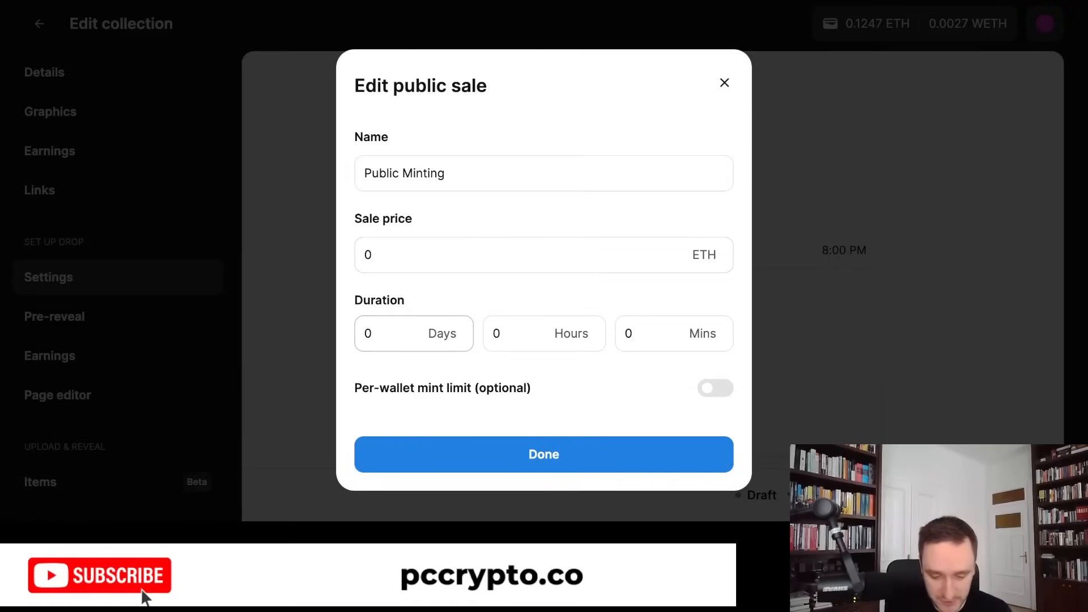
{"action": "key", "text": "BackSpace"}
{"action": "type", "text": "1"}
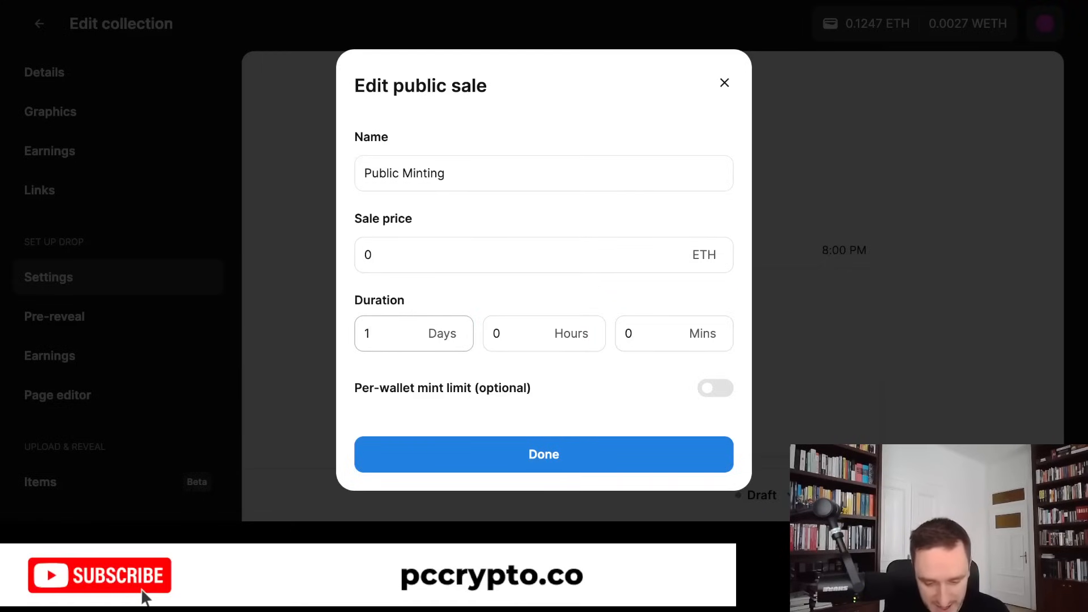
{"action": "key", "text": "Tab"}
{"action": "key", "text": "BackSpace"}
{"action": "type", "text": "12"}
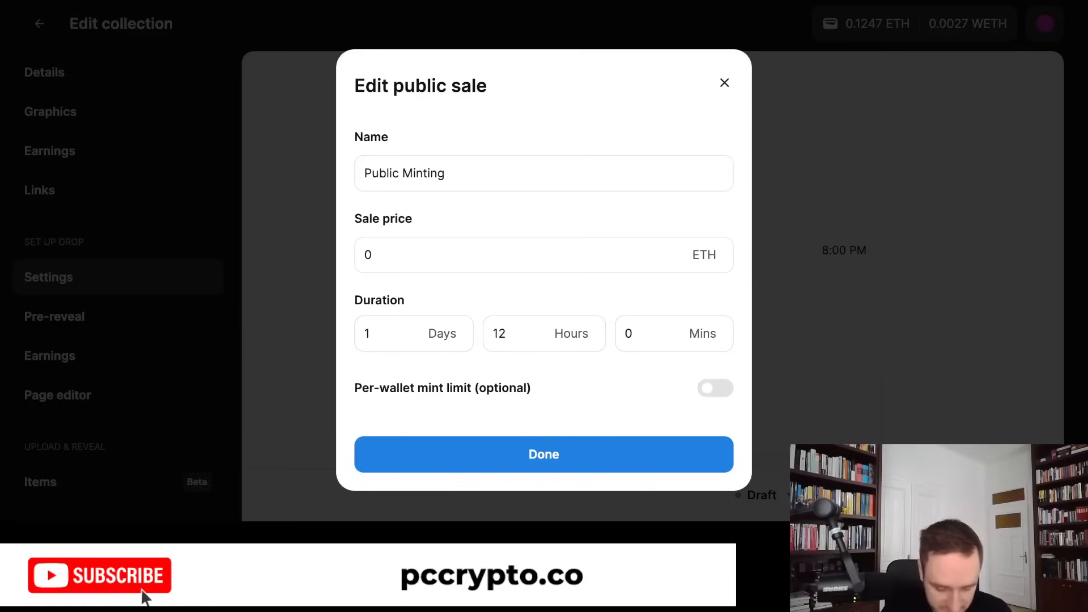
{"action": "left_click", "coordinate": [371, 334]}
{"action": "key", "text": "BackSpace"}
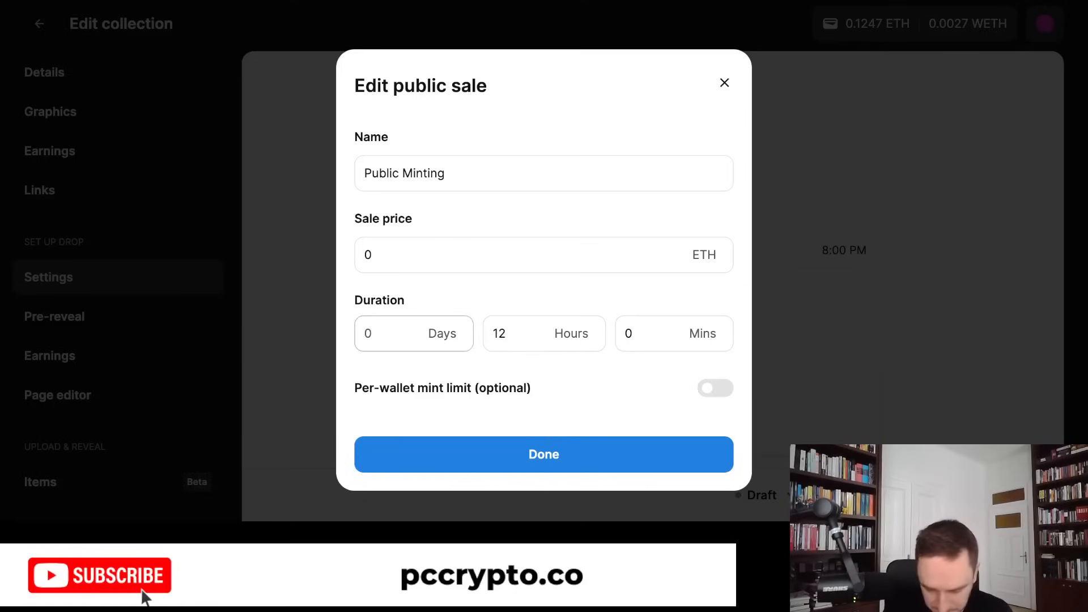
{"action": "type", "text": "20"}
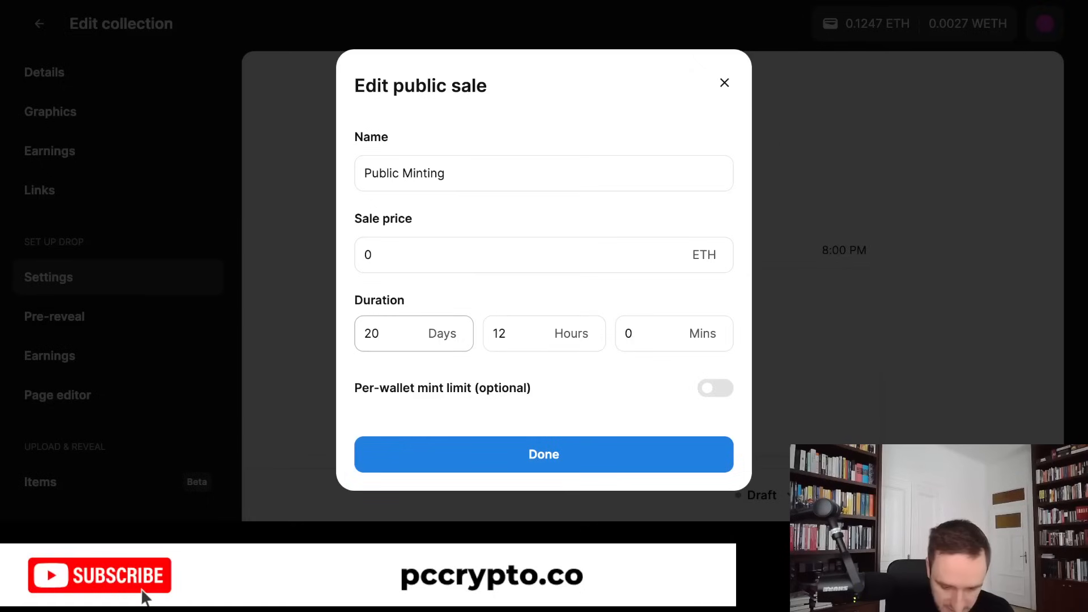
{"action": "key", "text": "BackSpace"}
{"action": "key", "text": "BackSpace"}
{"action": "type", "text": "15"}
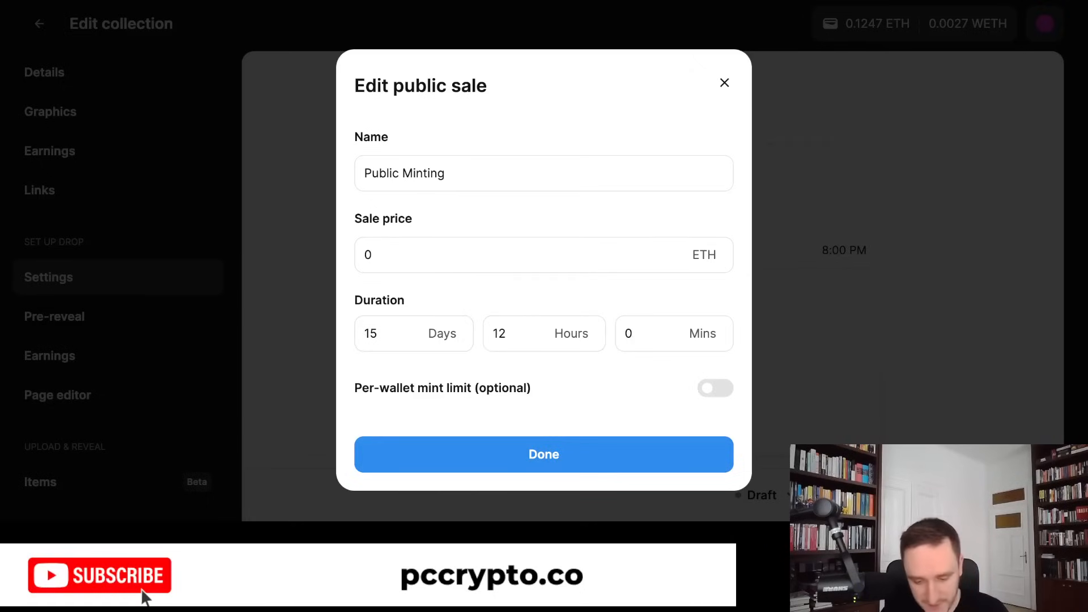
{"action": "key", "text": "Return"}
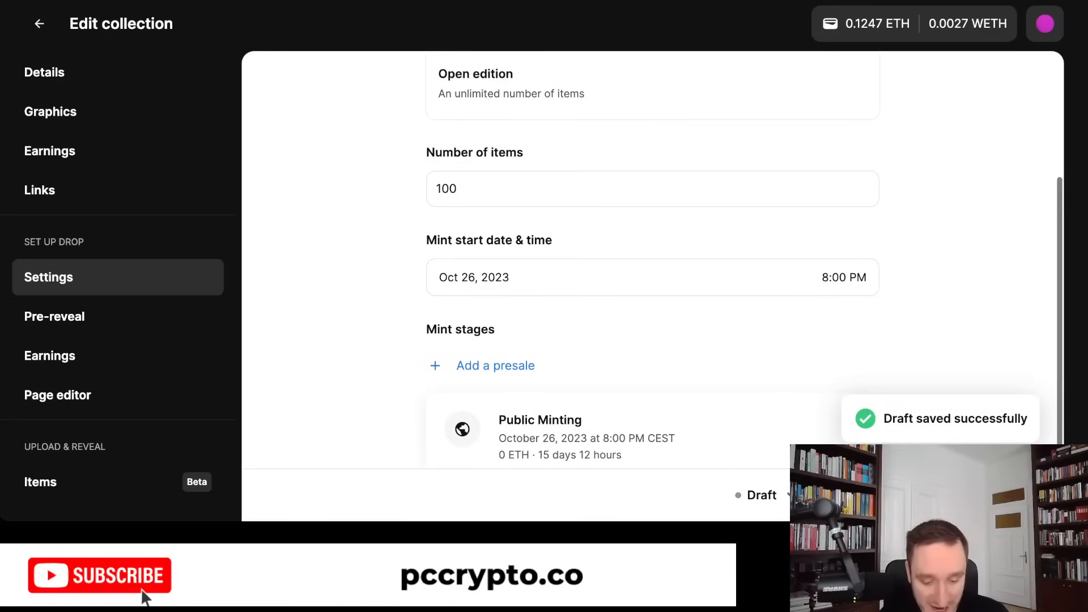
- Enter "This will be frogs!" as the pre-reveal description for the collection's items
{"action": "left_click", "coordinate": [54, 317]}
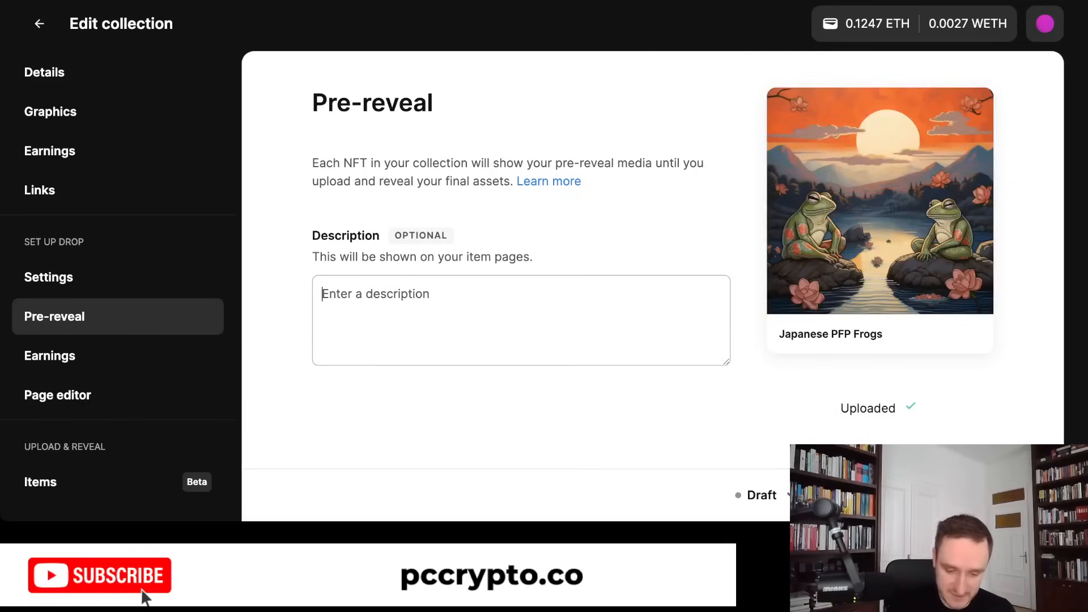
{"action": "type", "text": "This will "}
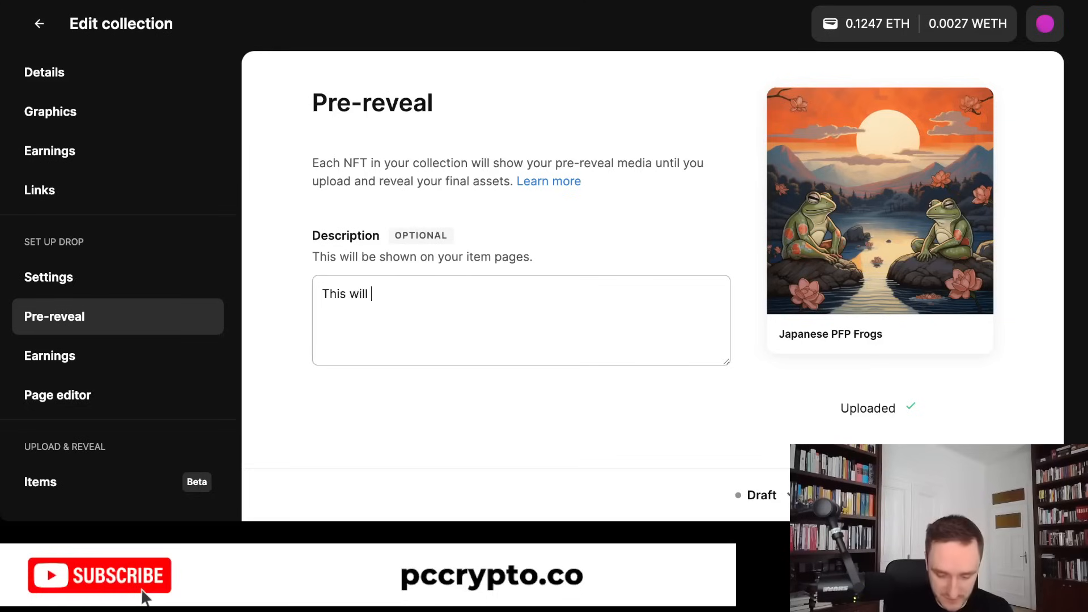
{"action": "type", "text": "be frogs!"}
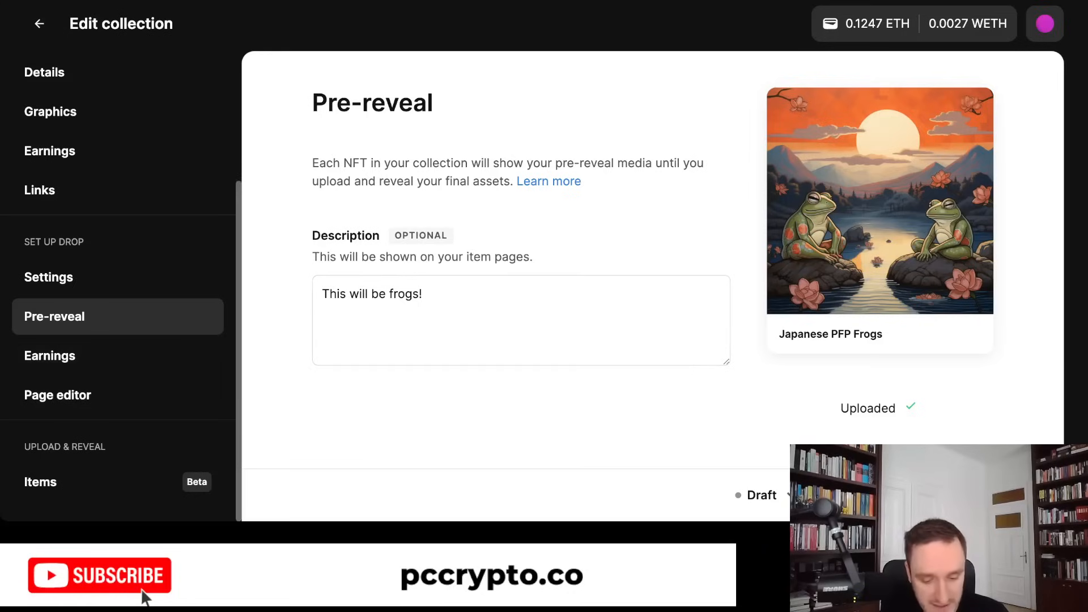
- Check the primary sale earnings split, then open the drop's page editor and look through the mint page sections
{"action": "left_click", "coordinate": [118, 355]}
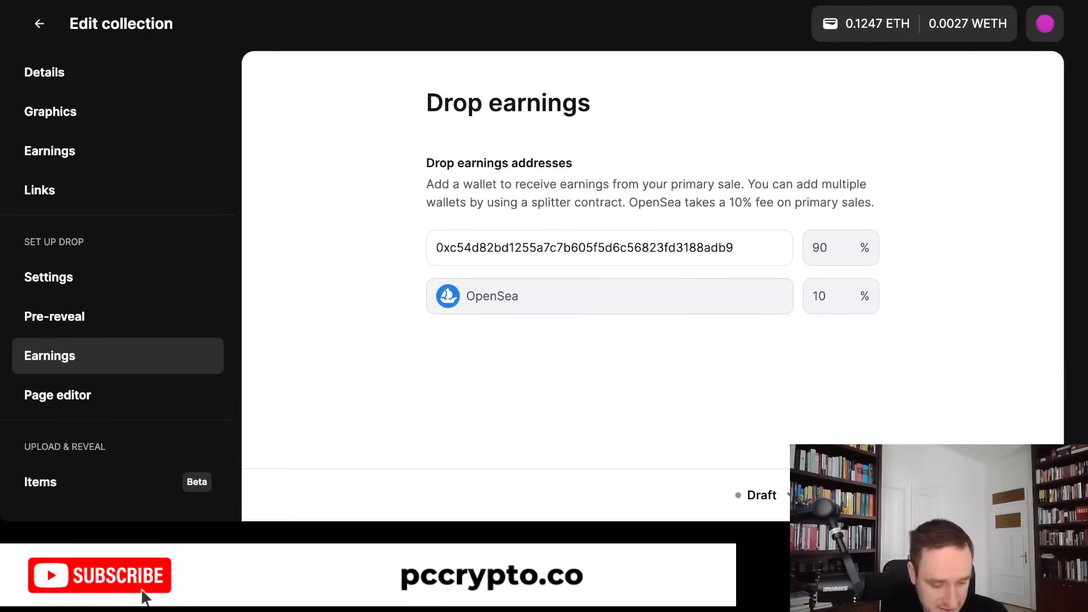
{"action": "left_click", "coordinate": [118, 395]}
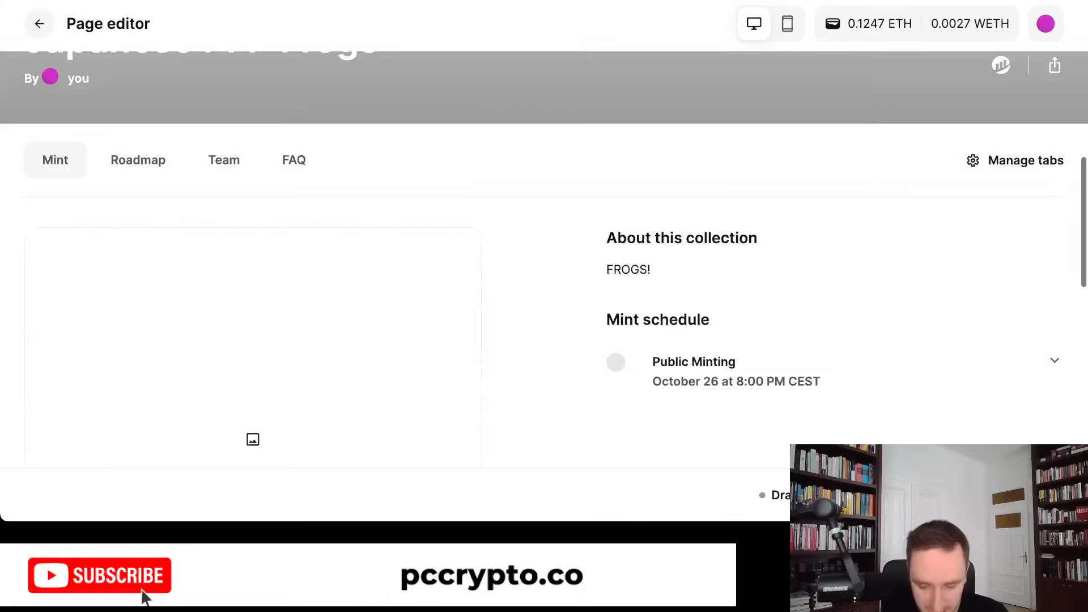
{"action": "scroll", "coordinate": [544, 284], "scroll_direction": "down", "scroll_amount": 2}
{"action": "scroll", "coordinate": [544, 284], "scroll_direction": "down", "scroll_amount": 3}
{"action": "scroll", "coordinate": [544, 284], "scroll_direction": "down", "scroll_amount": 4}
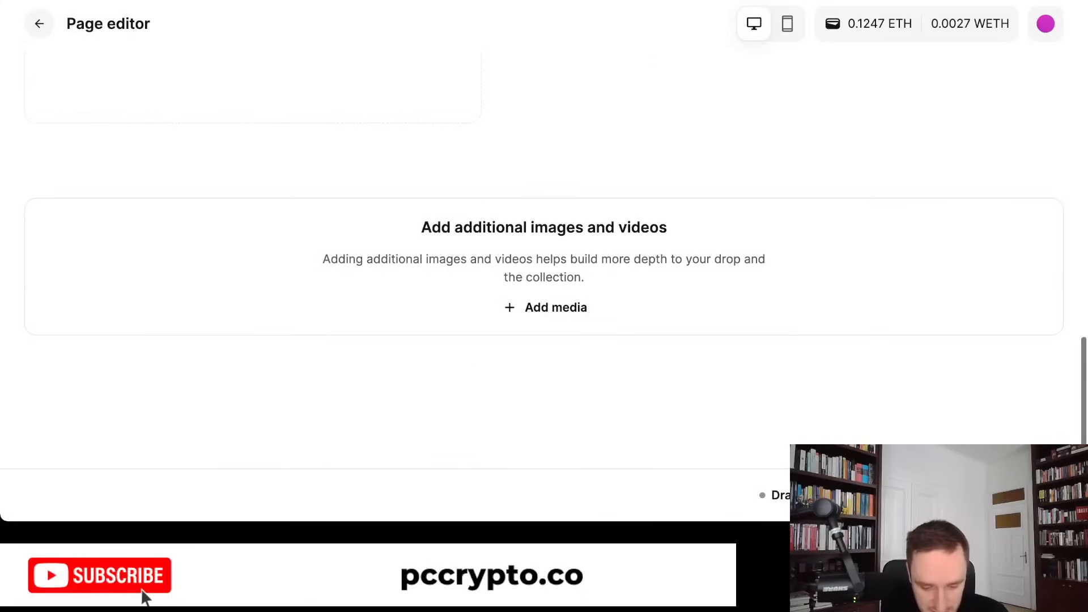
{"action": "scroll", "coordinate": [544, 284], "scroll_direction": "up", "scroll_amount": 2}
{"action": "scroll", "coordinate": [544, 261], "scroll_direction": "up", "scroll_amount": 4}
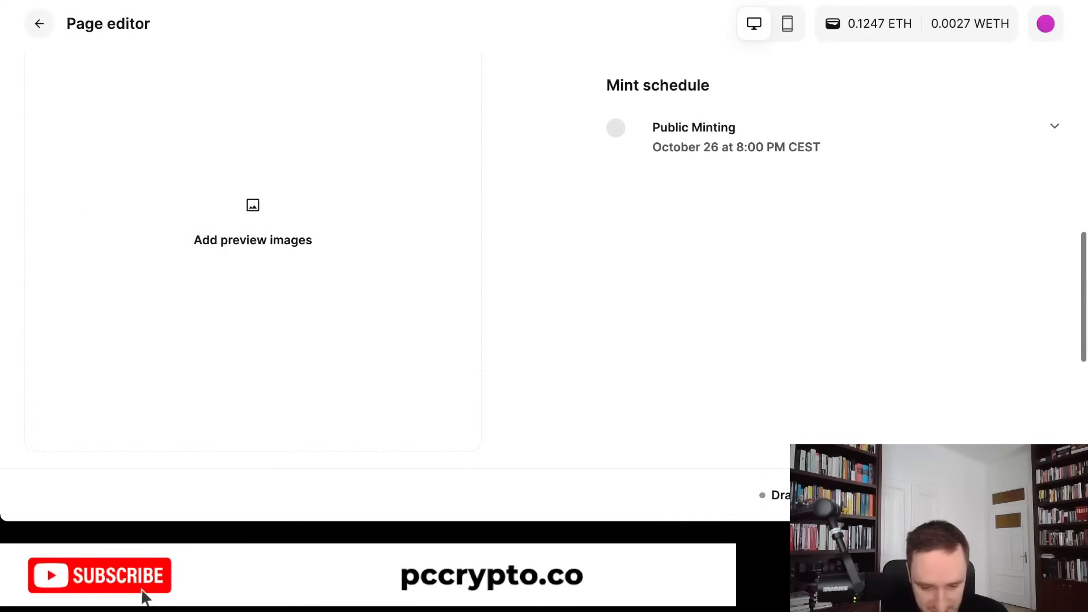
- Upload four different frog artworks as item preview images, deleting the duplicate sunset picture, and save them
{"action": "left_click", "coordinate": [252, 239]}
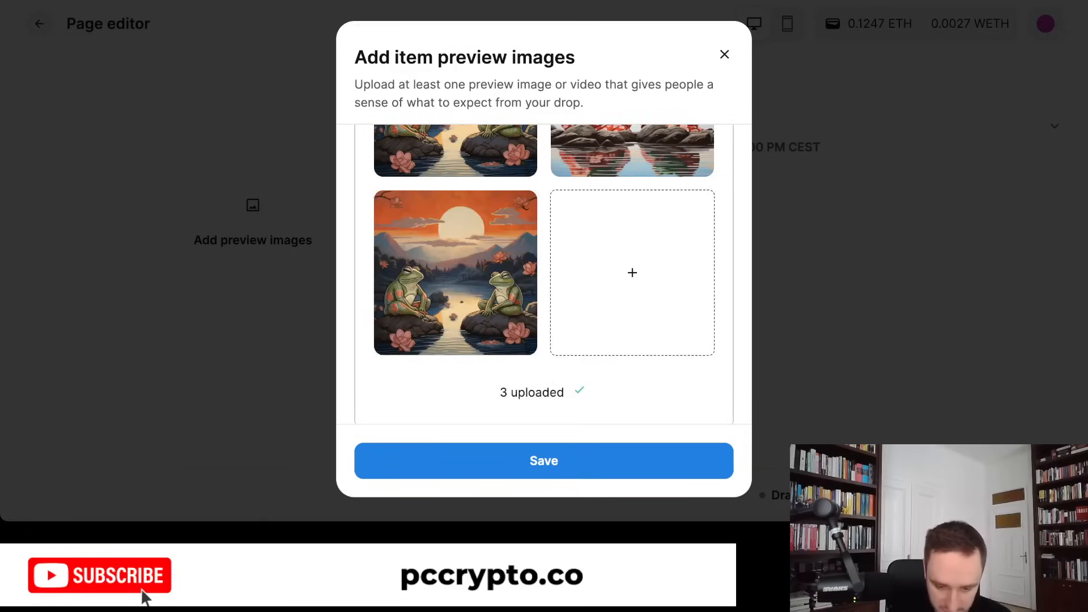
{"action": "left_click", "coordinate": [515, 195]}
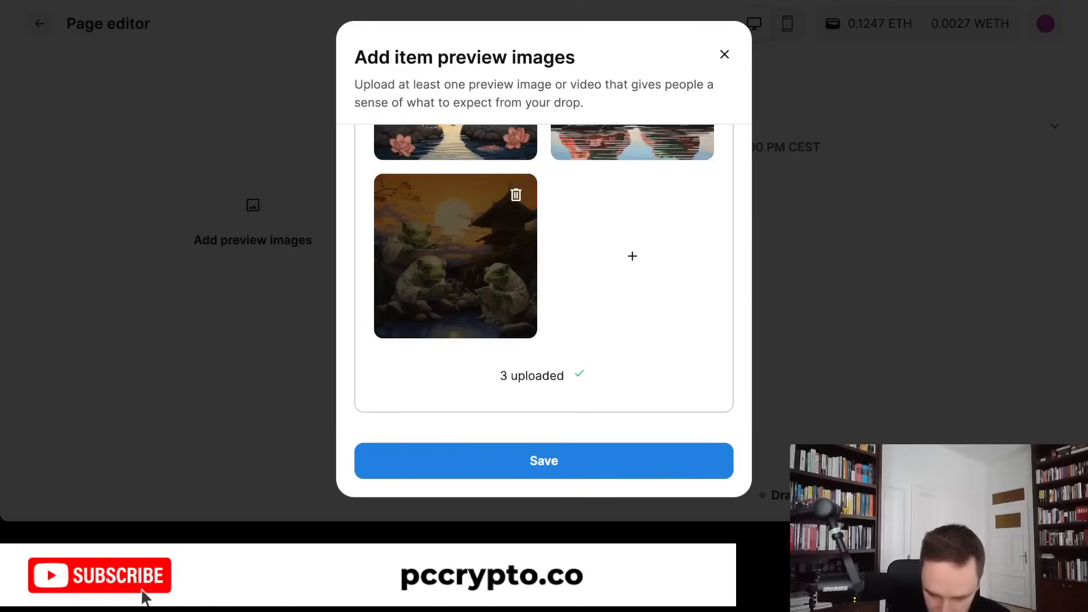
{"action": "scroll", "coordinate": [544, 274], "scroll_direction": "up", "scroll_amount": 2}
{"action": "scroll", "coordinate": [544, 273], "scroll_direction": "up", "scroll_amount": 2}
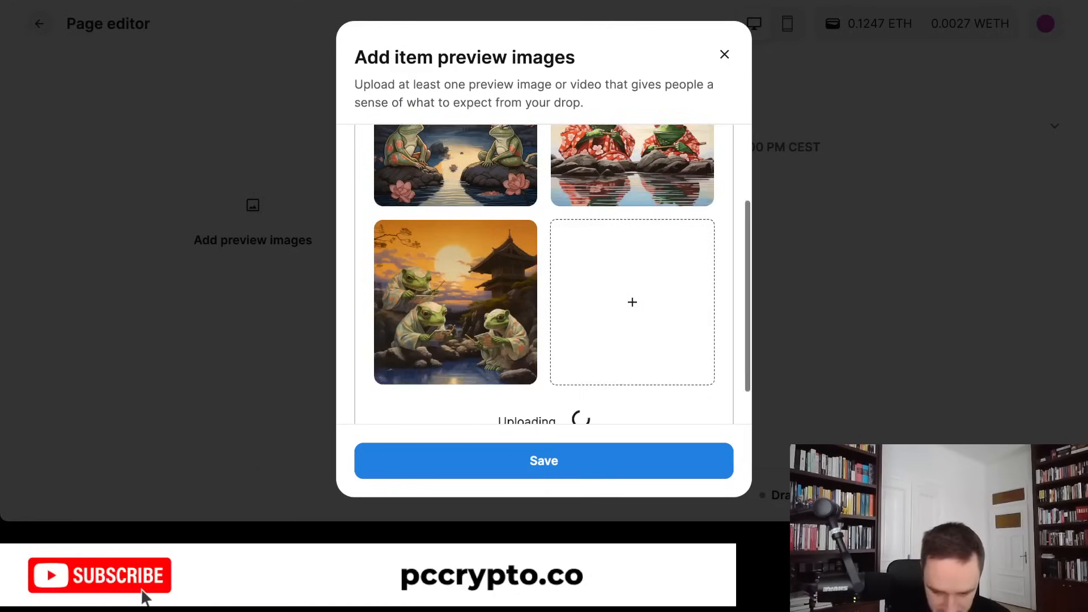
{"action": "scroll", "coordinate": [632, 301], "scroll_direction": "up", "scroll_amount": 2}
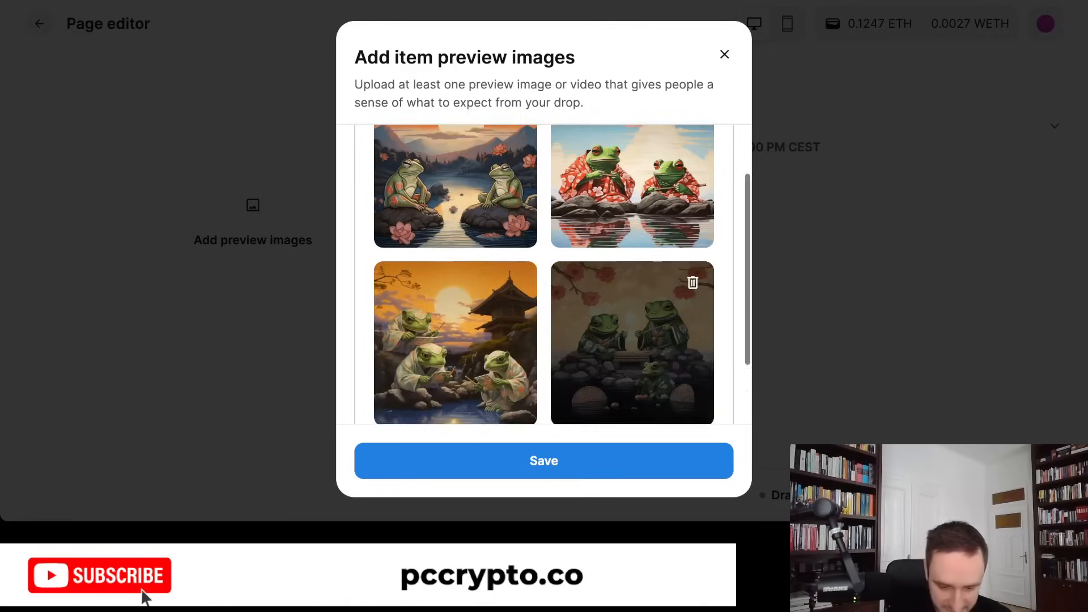
{"action": "left_click", "coordinate": [543, 460]}
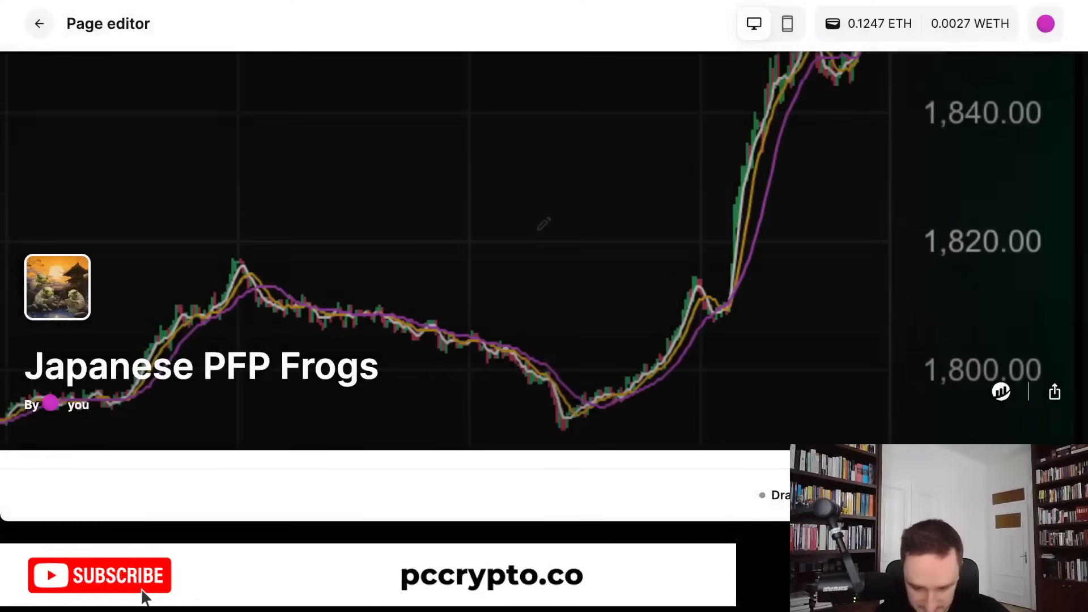
- Look over the mint page and delete the broken third image from the item preview images
{"action": "scroll", "coordinate": [544, 255], "scroll_direction": "down", "scroll_amount": 7}
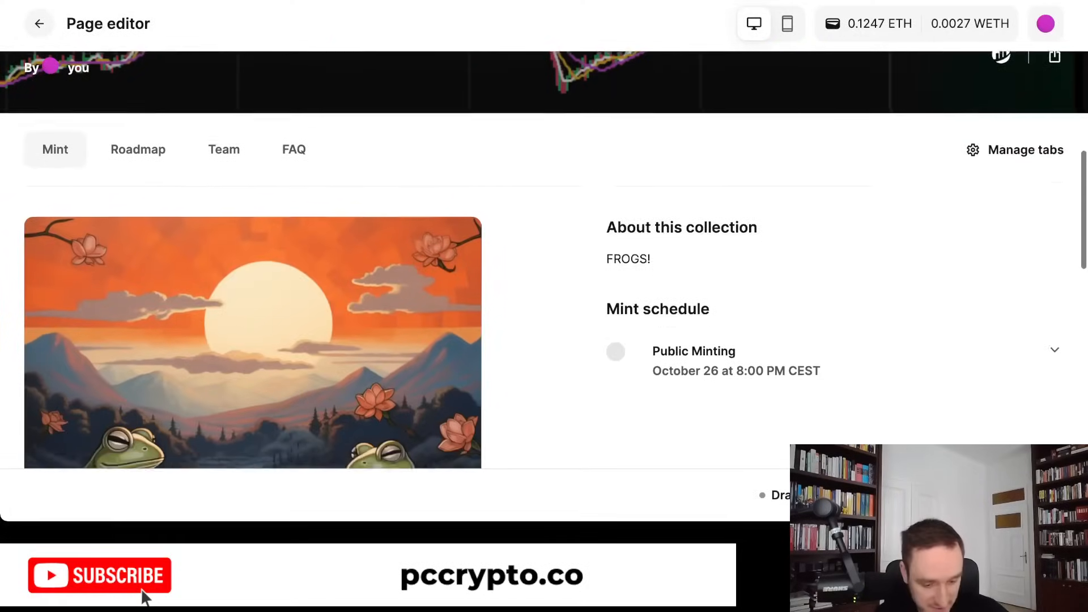
{"action": "scroll", "coordinate": [544, 254], "scroll_direction": "up", "scroll_amount": 7}
{"action": "scroll", "coordinate": [544, 255], "scroll_direction": "down", "scroll_amount": 9}
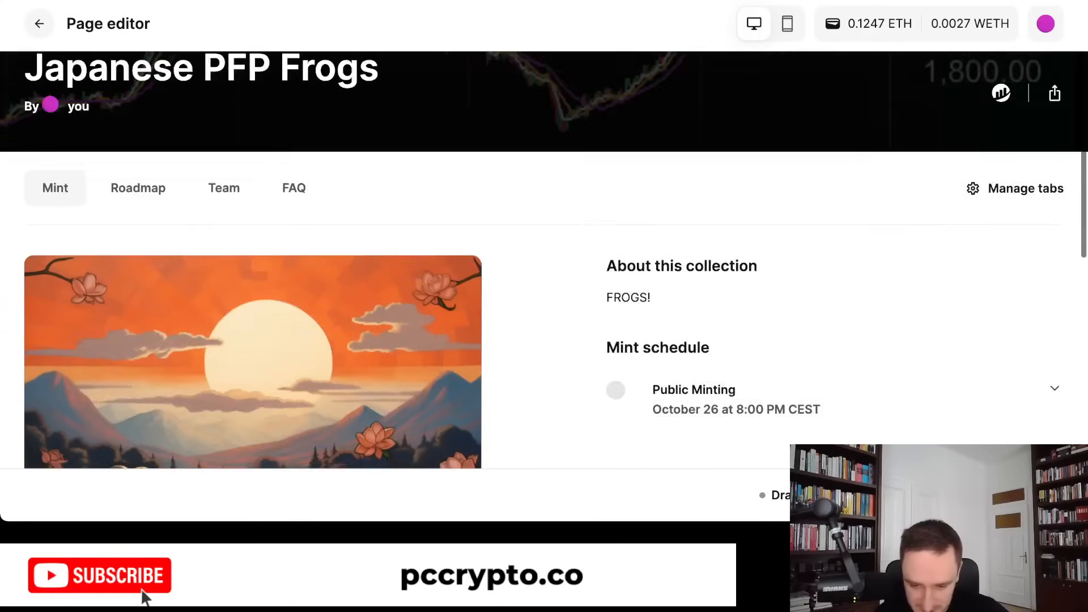
{"action": "scroll", "coordinate": [544, 255], "scroll_direction": "up", "scroll_amount": 2}
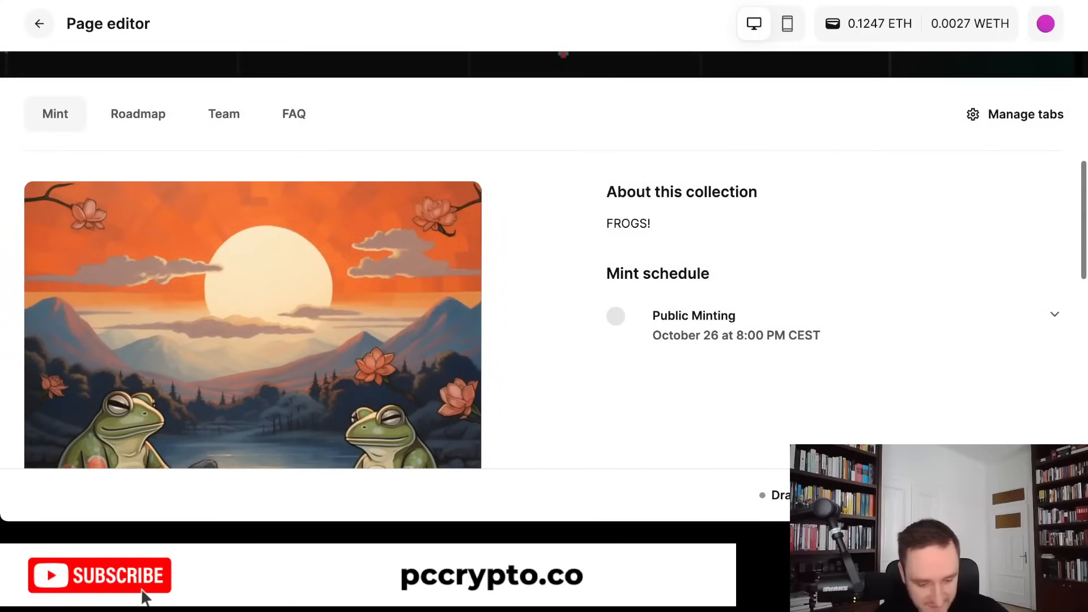
{"action": "scroll", "coordinate": [544, 255], "scroll_direction": "down", "scroll_amount": 8}
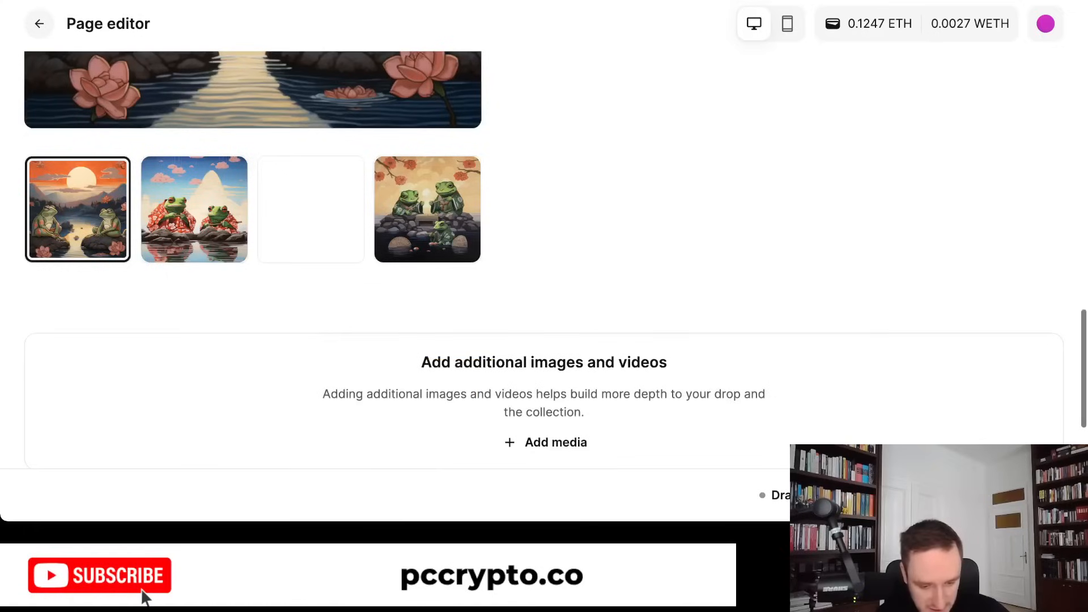
{"action": "left_click", "coordinate": [311, 209]}
{"action": "scroll", "coordinate": [310, 209], "scroll_direction": "up", "scroll_amount": 4}
{"action": "scroll", "coordinate": [311, 209], "scroll_direction": "down", "scroll_amount": 1}
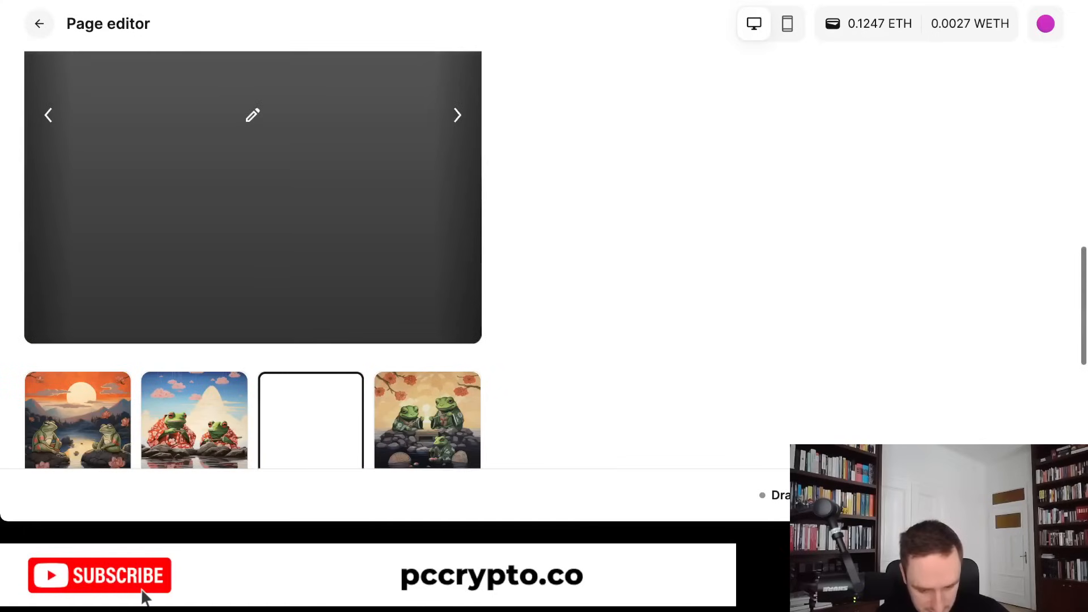
{"action": "left_click", "coordinate": [253, 115]}
{"action": "scroll", "coordinate": [544, 274], "scroll_direction": "down", "scroll_amount": 3}
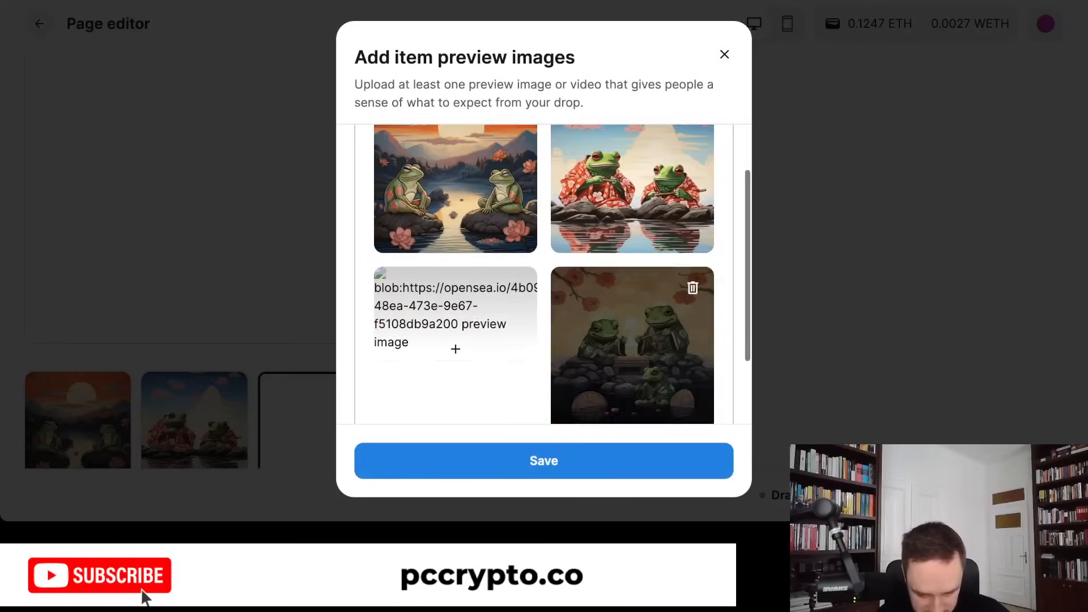
{"action": "left_click", "coordinate": [516, 195]}
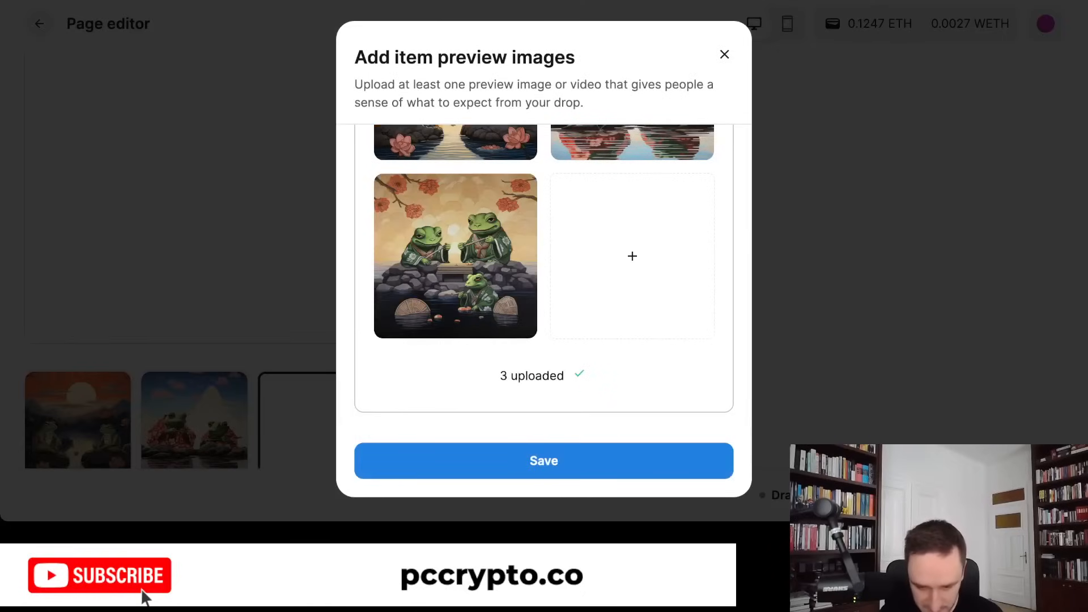
- Replace the duplicate fourth preview image with the frogs-and-pagoda sunset artwork and save the previews
{"action": "scroll", "coordinate": [456, 295], "scroll_direction": "up", "scroll_amount": 3}
{"action": "scroll", "coordinate": [455, 295], "scroll_direction": "down", "scroll_amount": 1}
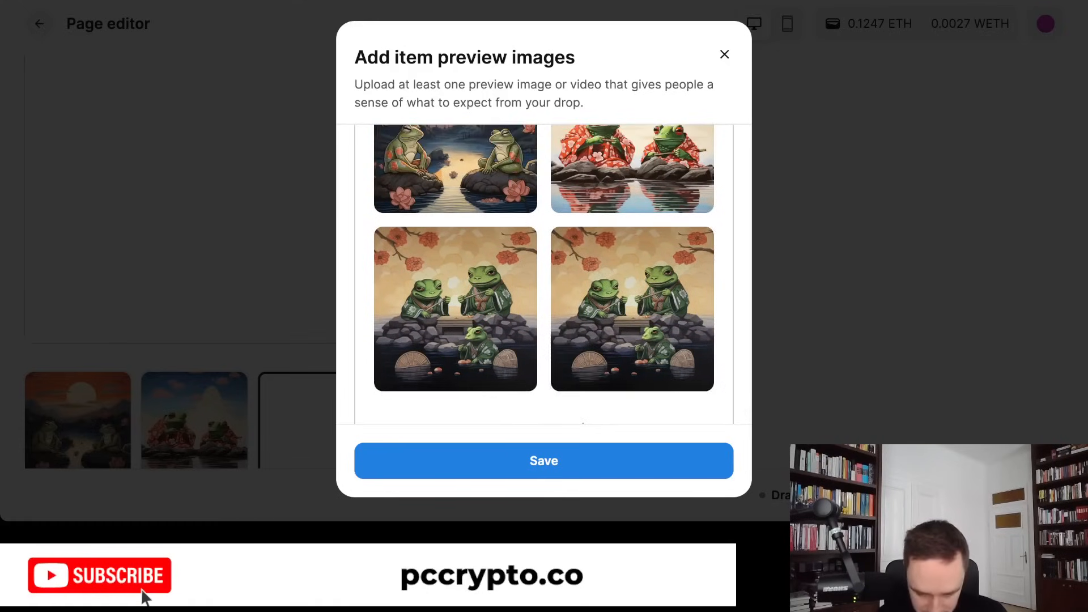
{"action": "left_click", "coordinate": [692, 247]}
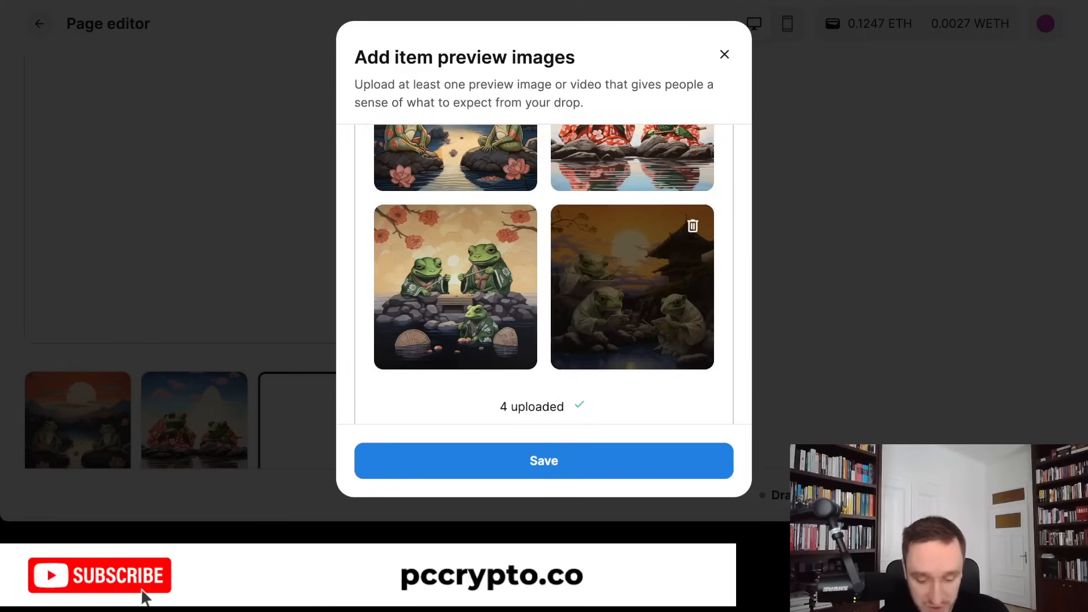
{"action": "left_click", "coordinate": [543, 460]}
- Browse the item preview gallery by showing the fourth, second and first images on the mint page
{"action": "scroll", "coordinate": [543, 260], "scroll_direction": "up", "scroll_amount": 3}
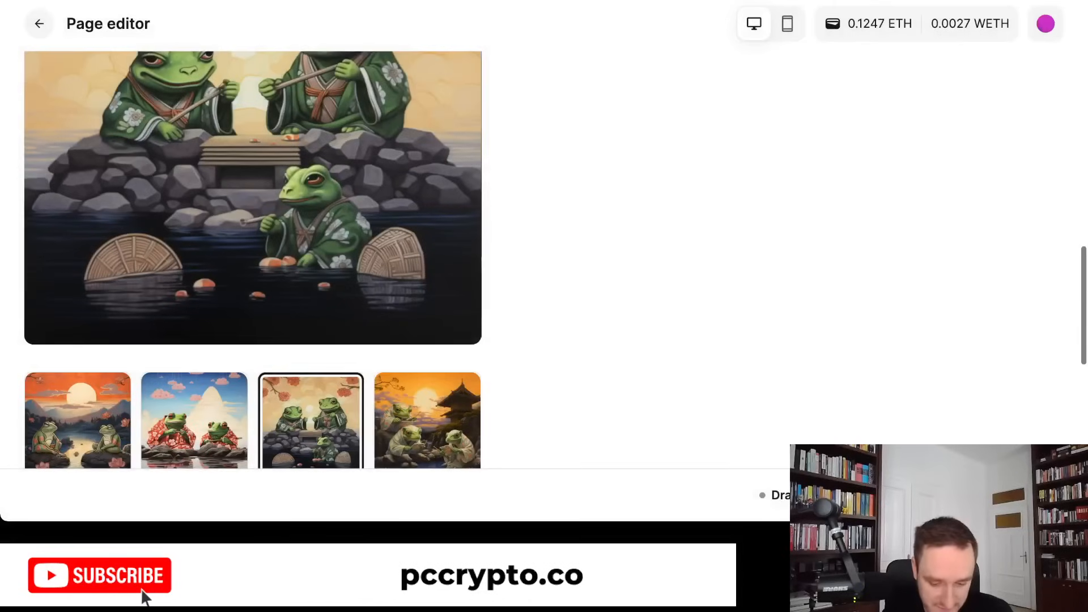
{"action": "scroll", "coordinate": [253, 259], "scroll_direction": "down", "scroll_amount": 4}
{"action": "left_click", "coordinate": [428, 366]}
{"action": "left_click", "coordinate": [195, 367]}
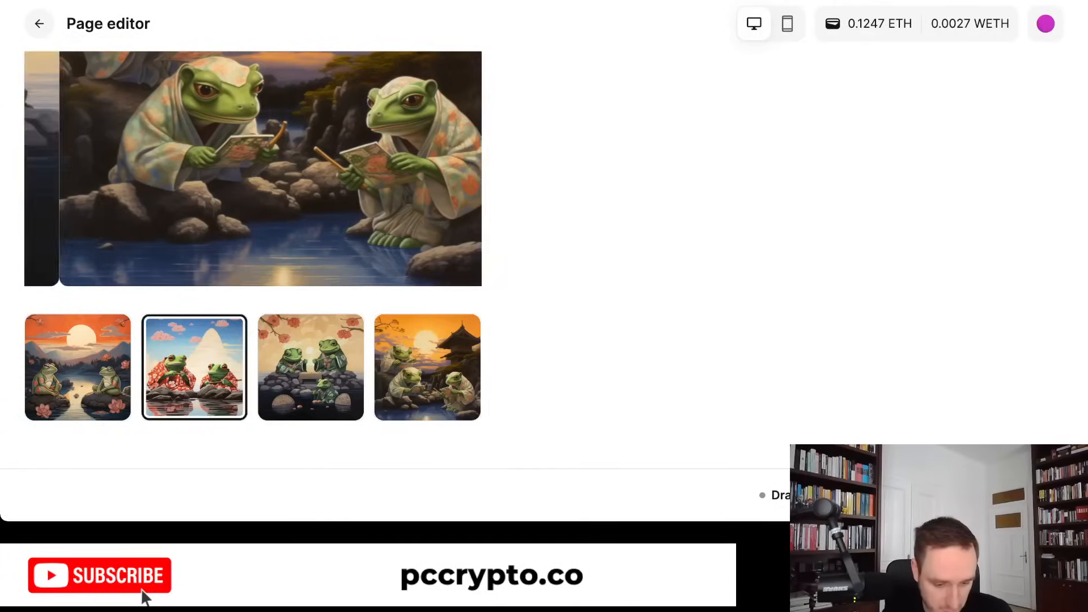
{"action": "scroll", "coordinate": [253, 259], "scroll_direction": "up", "scroll_amount": 1}
{"action": "left_click", "coordinate": [78, 414]}
{"action": "scroll", "coordinate": [253, 260], "scroll_direction": "up", "scroll_amount": 3}
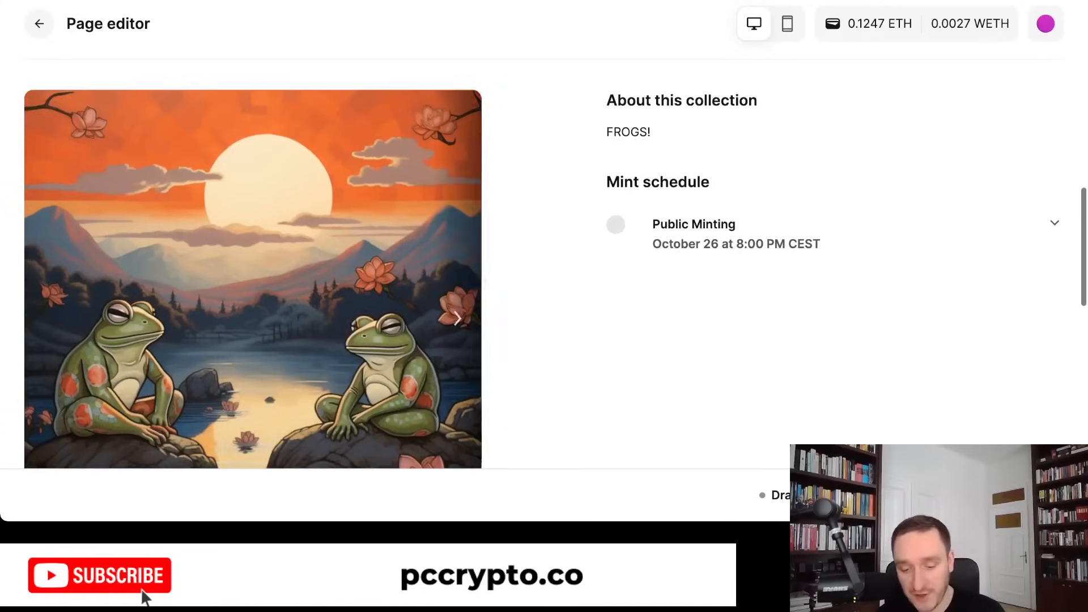
- Look over the drop page from the collection description and mint schedule to the additional media section and the cover banner
{"action": "scroll", "coordinate": [253, 259], "scroll_direction": "down", "scroll_amount": 1}
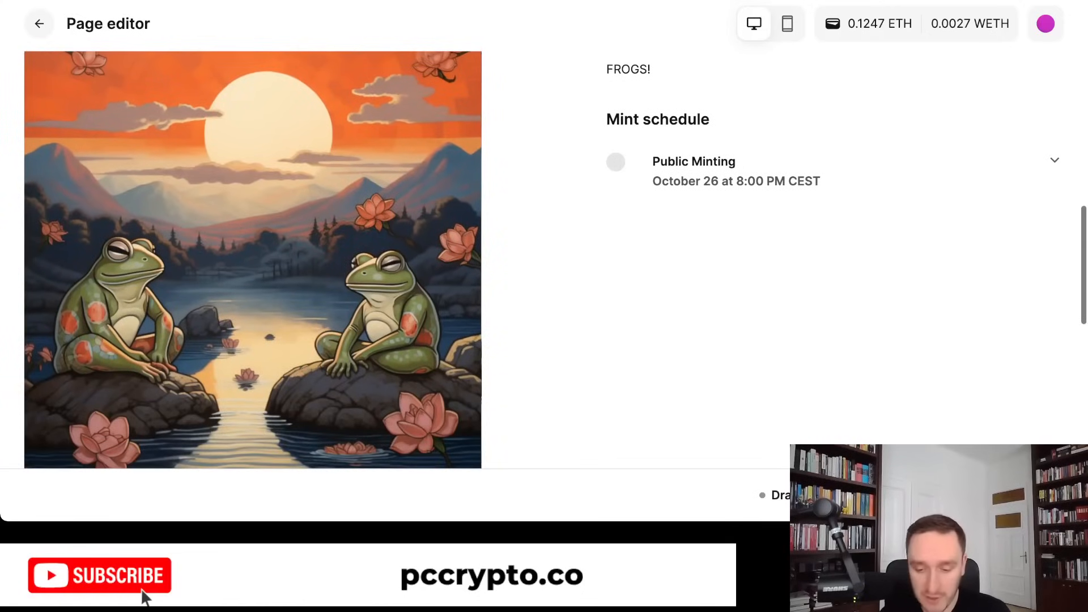
{"action": "scroll", "coordinate": [253, 260], "scroll_direction": "up", "scroll_amount": 2}
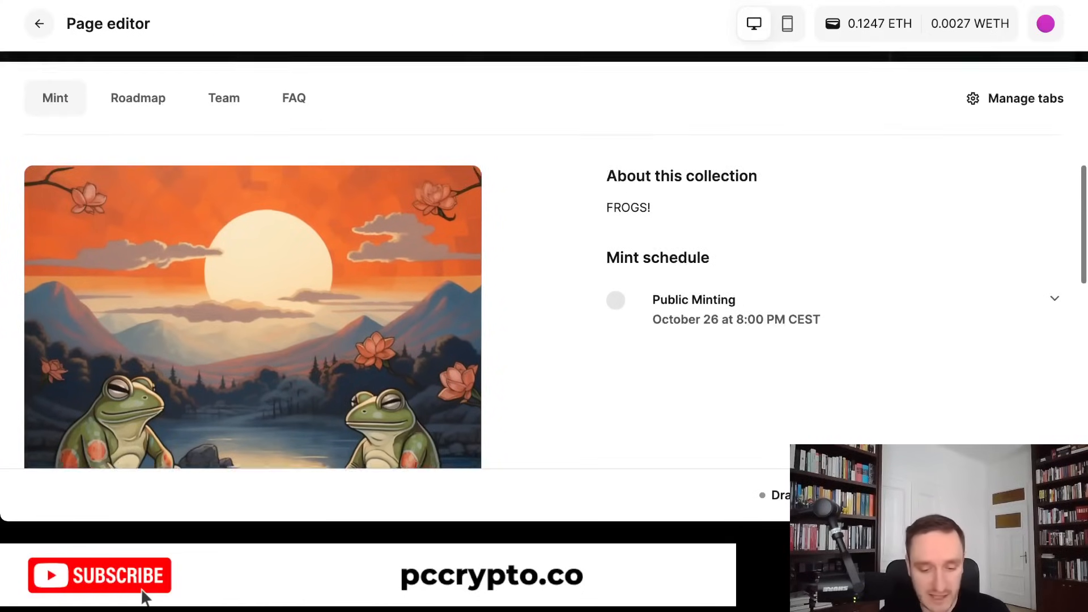
{"action": "scroll", "coordinate": [252, 260], "scroll_direction": "down", "scroll_amount": 2}
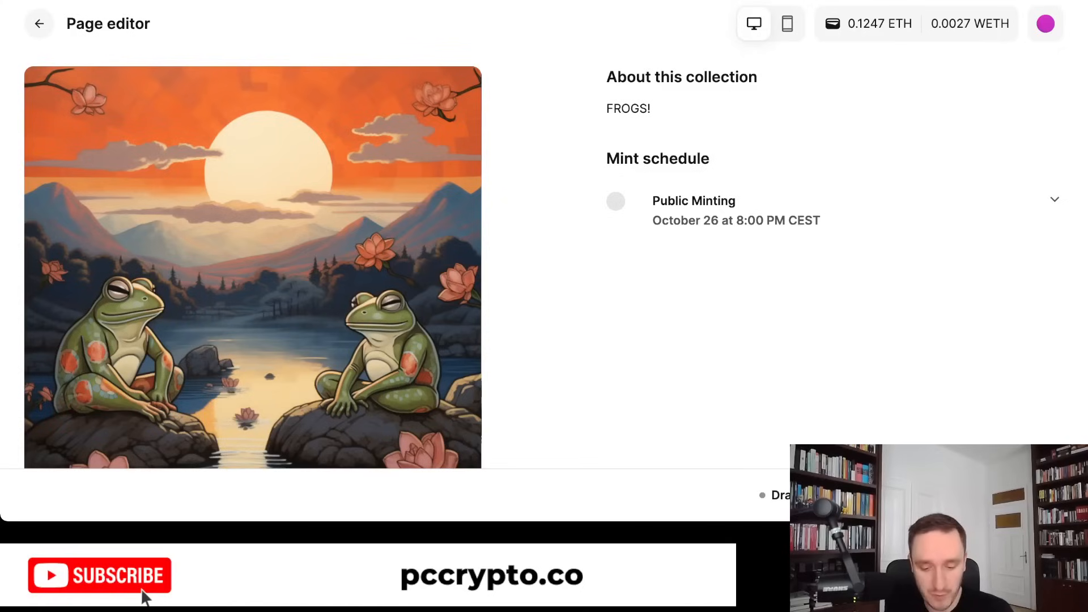
{"action": "scroll", "coordinate": [253, 259], "scroll_direction": "down", "scroll_amount": 8}
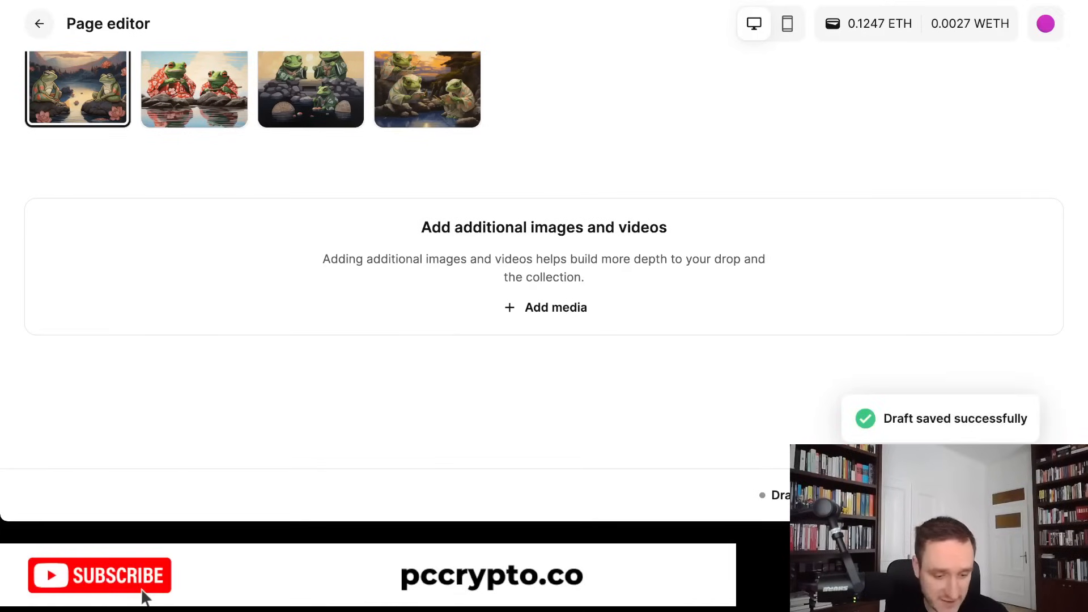
{"action": "scroll", "coordinate": [544, 259], "scroll_direction": "up", "scroll_amount": 10}
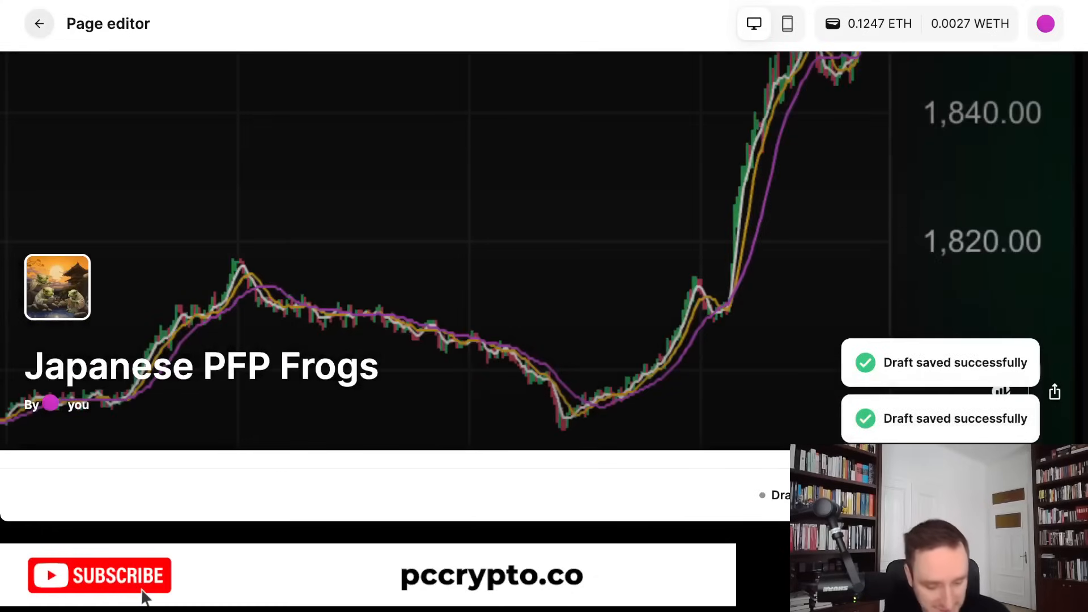
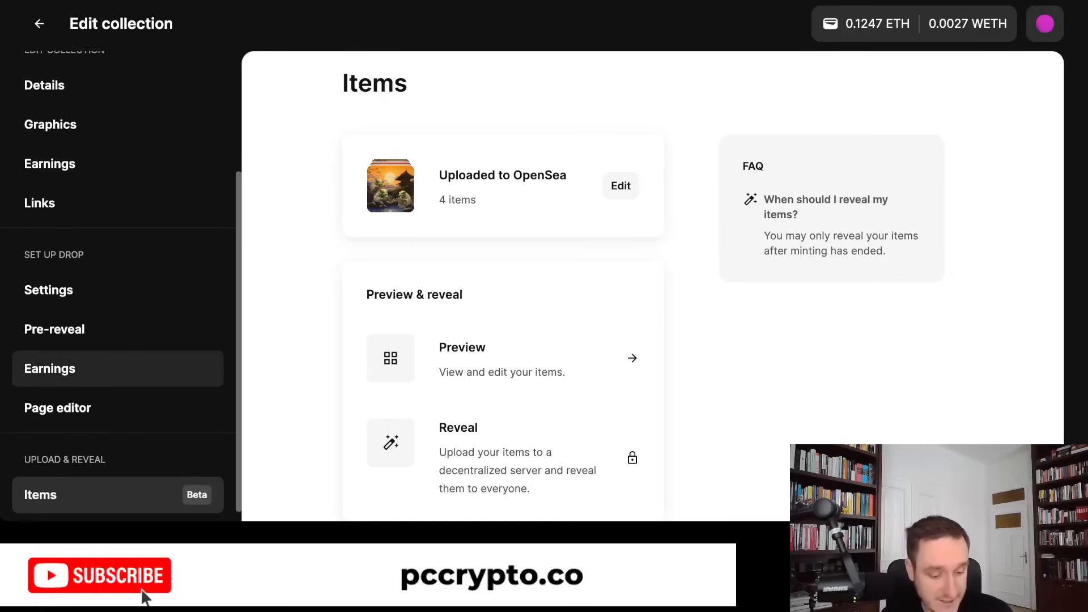
- Review the drop settings, checking the edition type, number of items, mint start date and mint stages
{"action": "scroll", "coordinate": [117, 277], "scroll_direction": "down", "scroll_amount": 1}
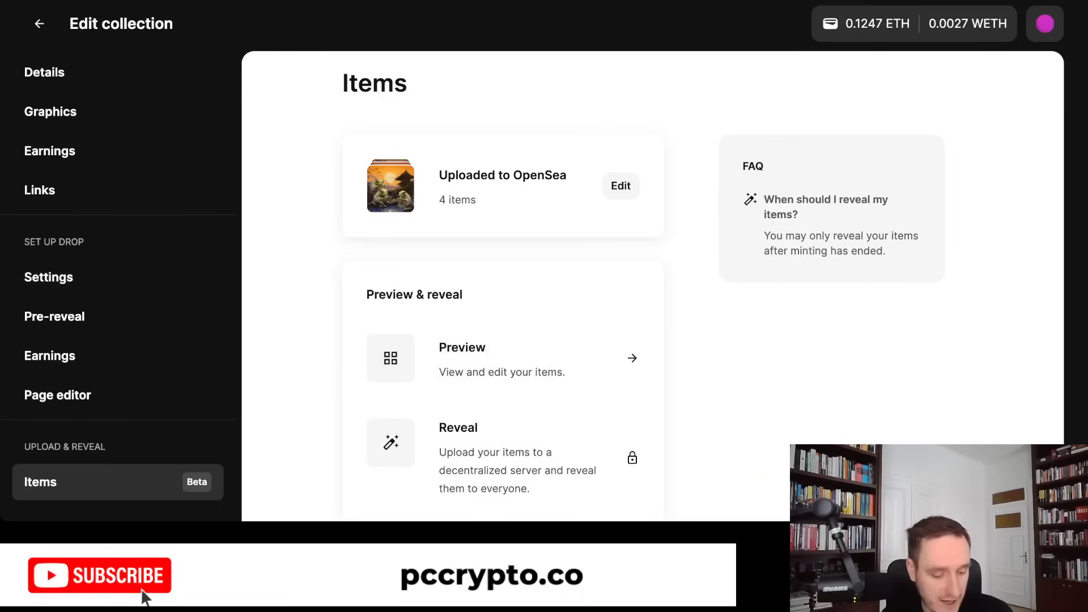
{"action": "scroll", "coordinate": [118, 357], "scroll_direction": "up", "scroll_amount": 3}
{"action": "scroll", "coordinate": [117, 369], "scroll_direction": "down", "scroll_amount": 3}
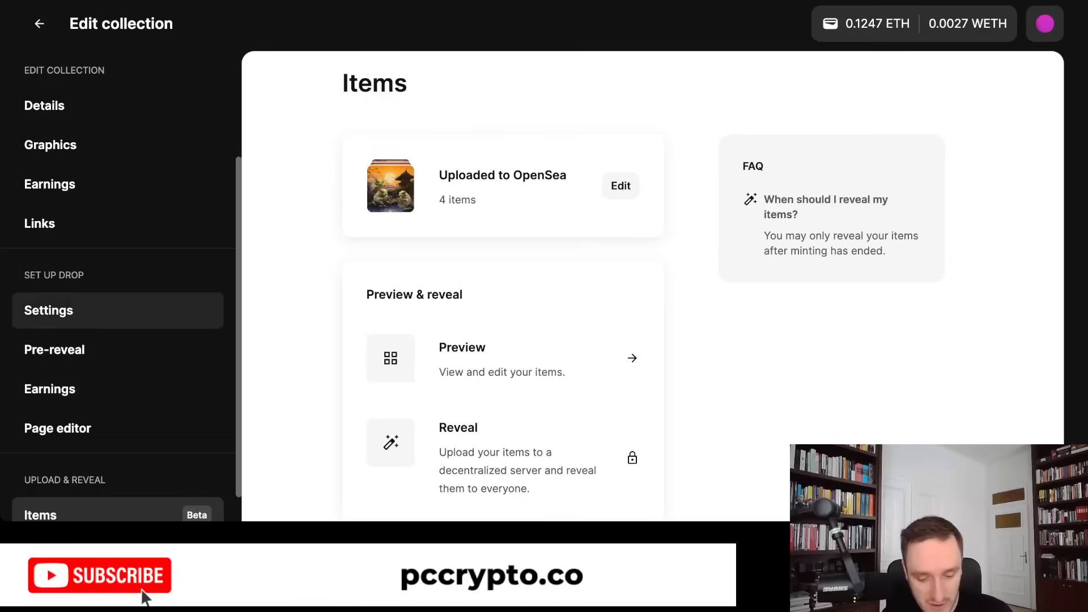
{"action": "left_click", "coordinate": [118, 310]}
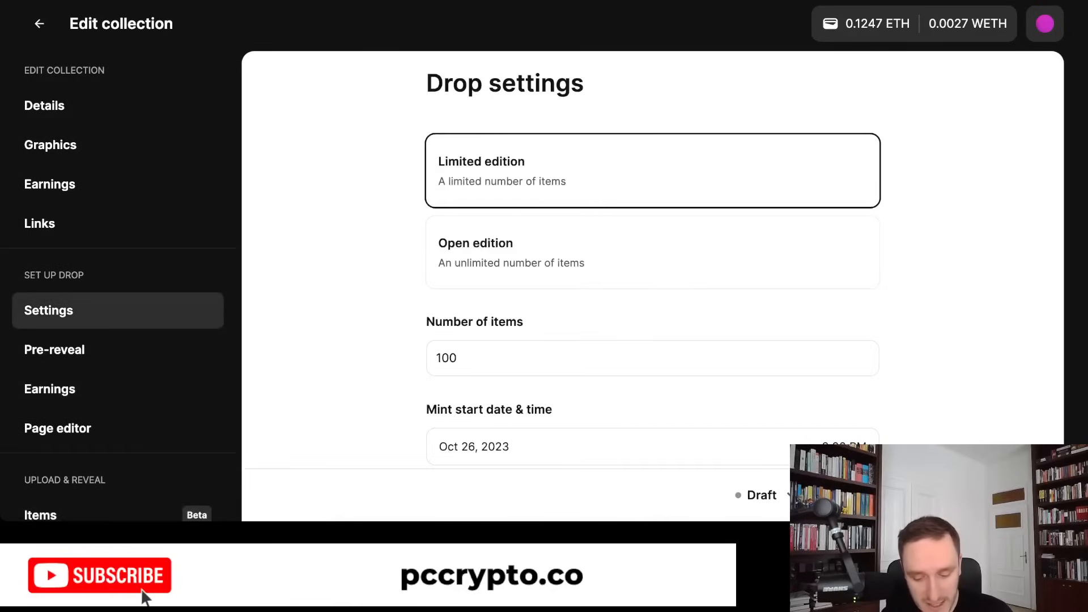
{"action": "scroll", "coordinate": [651, 261], "scroll_direction": "down", "scroll_amount": 3}
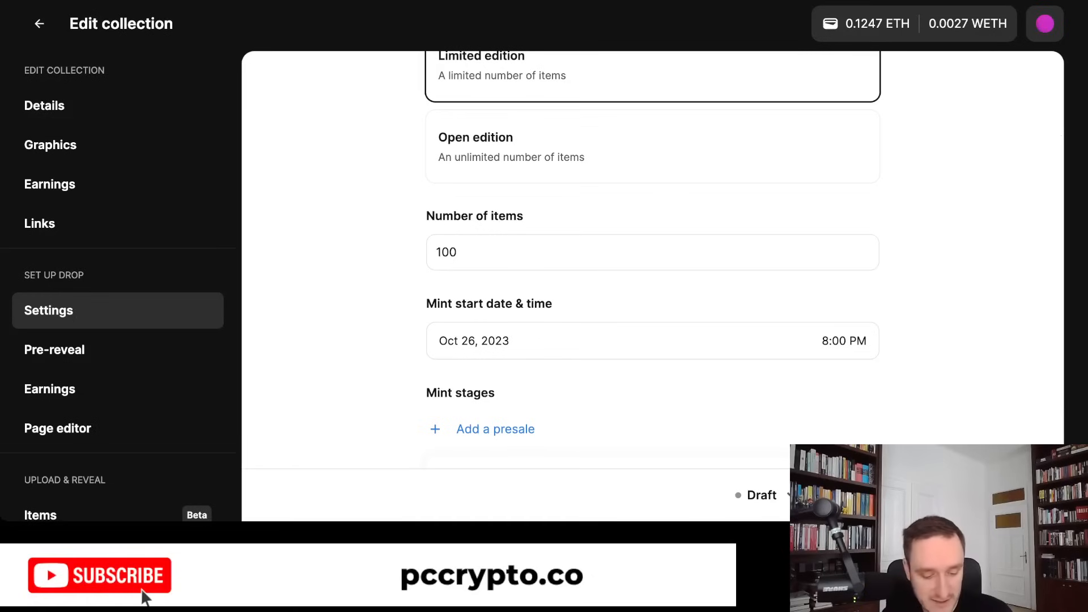
- Check the page editor briefly, return to the collection editing area and view the uploaded items overview
{"action": "left_click", "coordinate": [118, 428]}
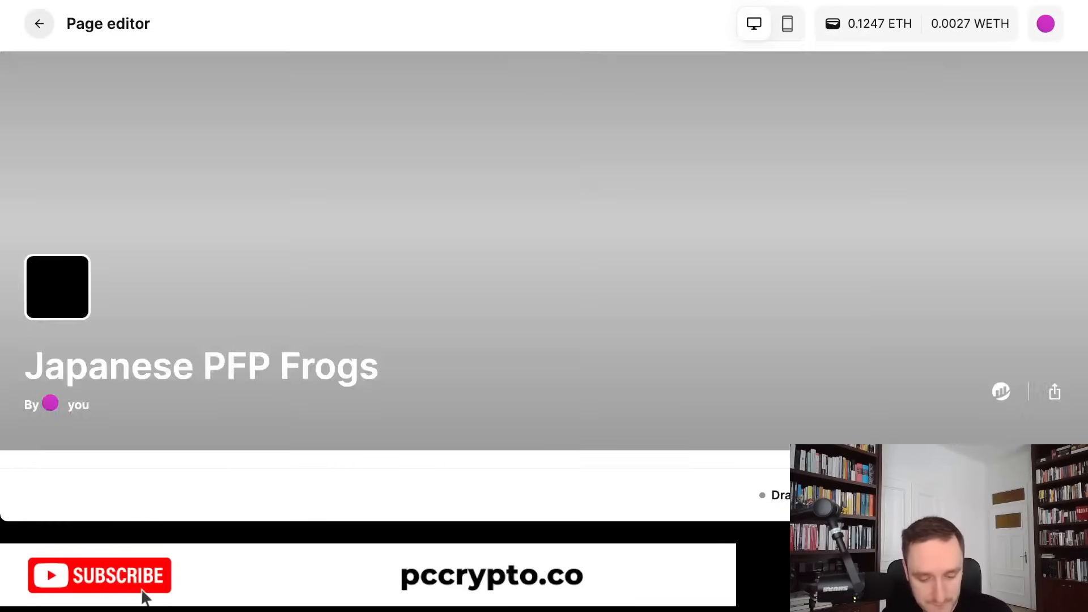
{"action": "left_click", "coordinate": [39, 23]}
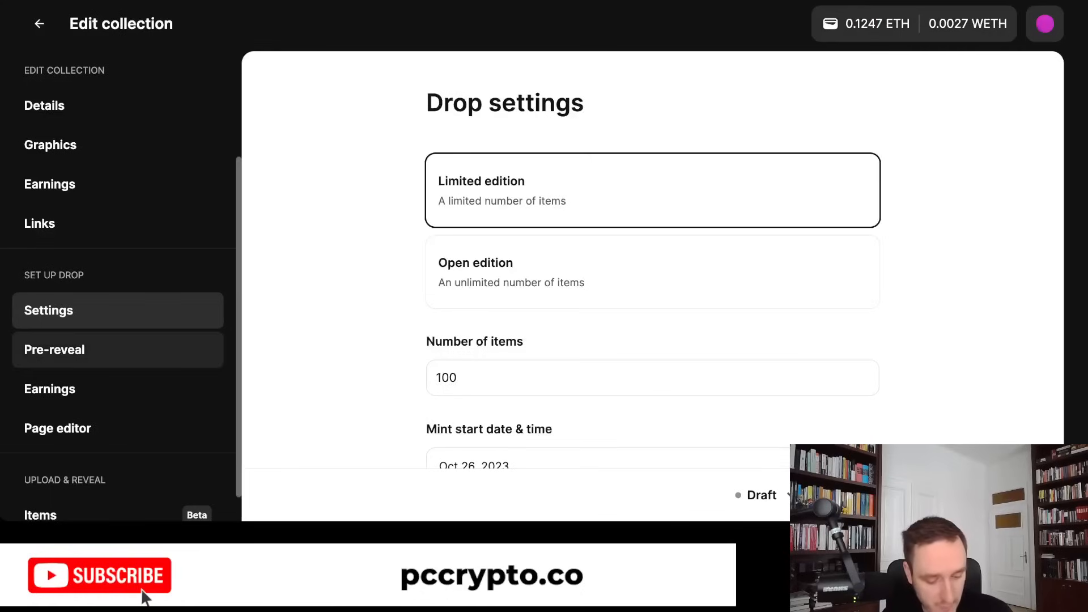
{"action": "scroll", "coordinate": [118, 350], "scroll_direction": "down", "scroll_amount": 1}
{"action": "left_click", "coordinate": [85, 482]}
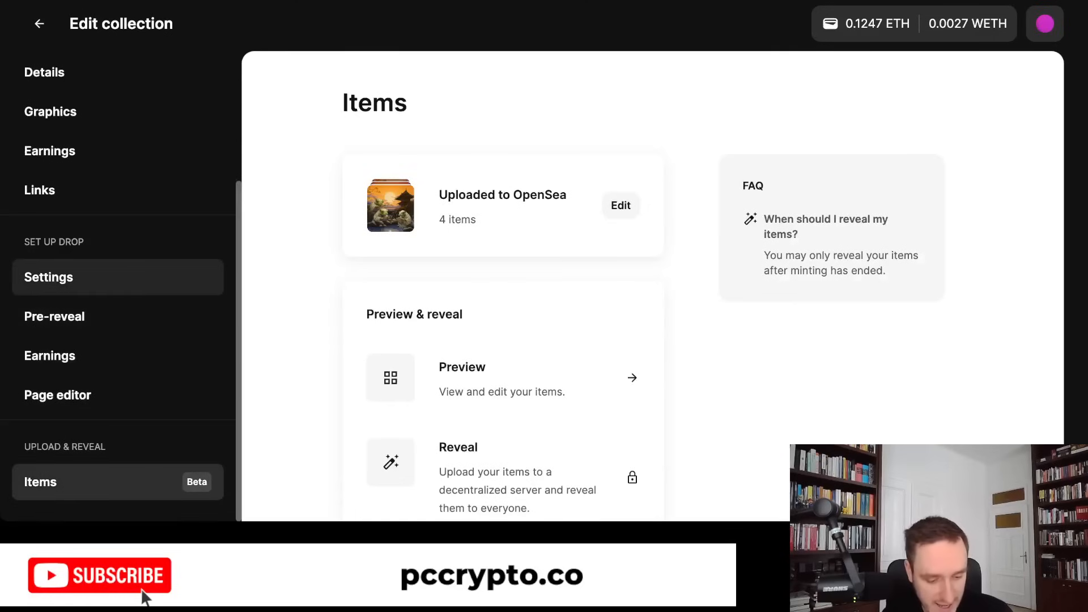
- Publish the drop from its settings and confirm making the page visible to the public
{"action": "left_click", "coordinate": [85, 277]}
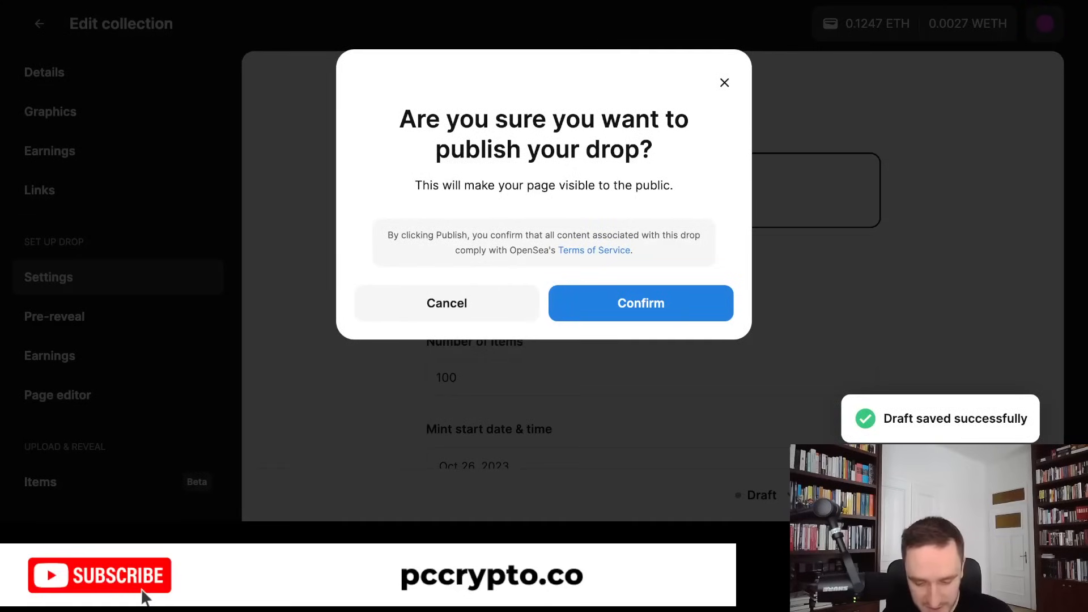
{"action": "left_click", "coordinate": [640, 303]}
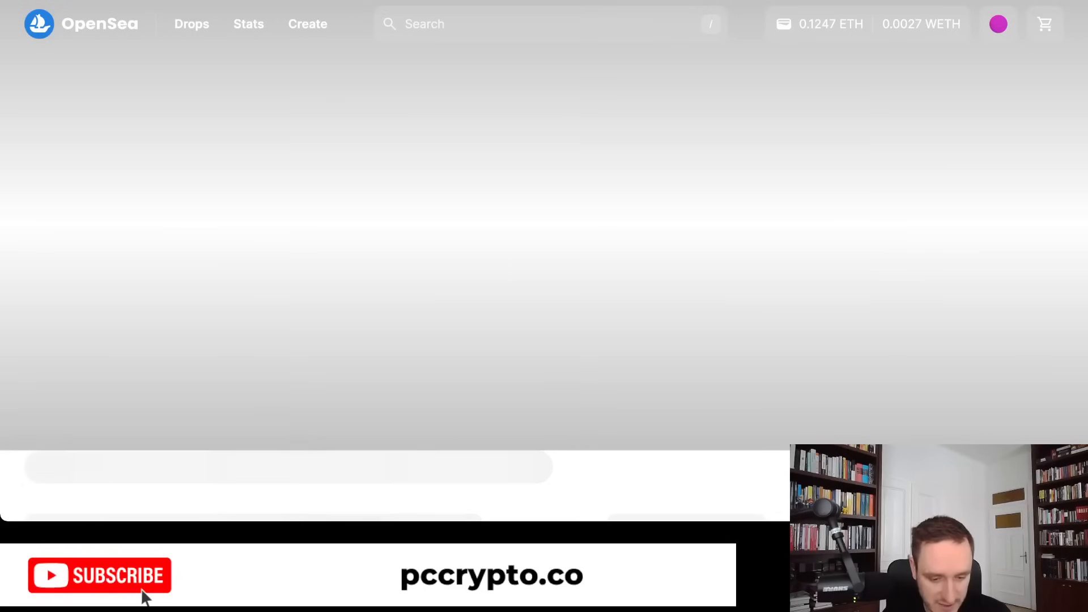
- Examine the published Japanese PFP Frogs drop page, including the countdown, preview artworks, available items and mint schedule
{"action": "scroll", "coordinate": [544, 287], "scroll_direction": "down", "scroll_amount": 3}
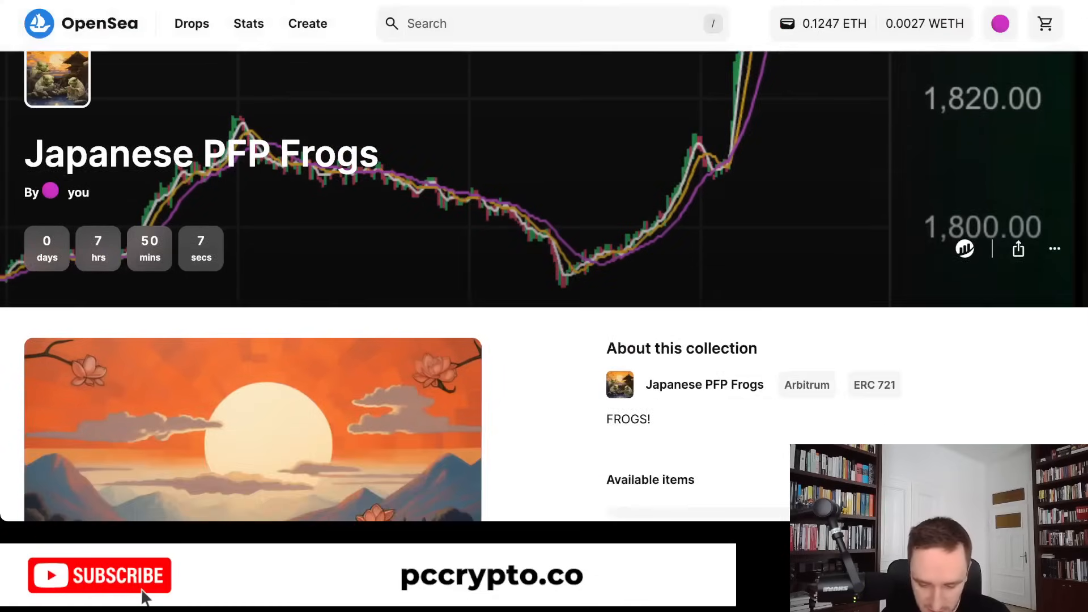
{"action": "scroll", "coordinate": [544, 286], "scroll_direction": "down", "scroll_amount": 8}
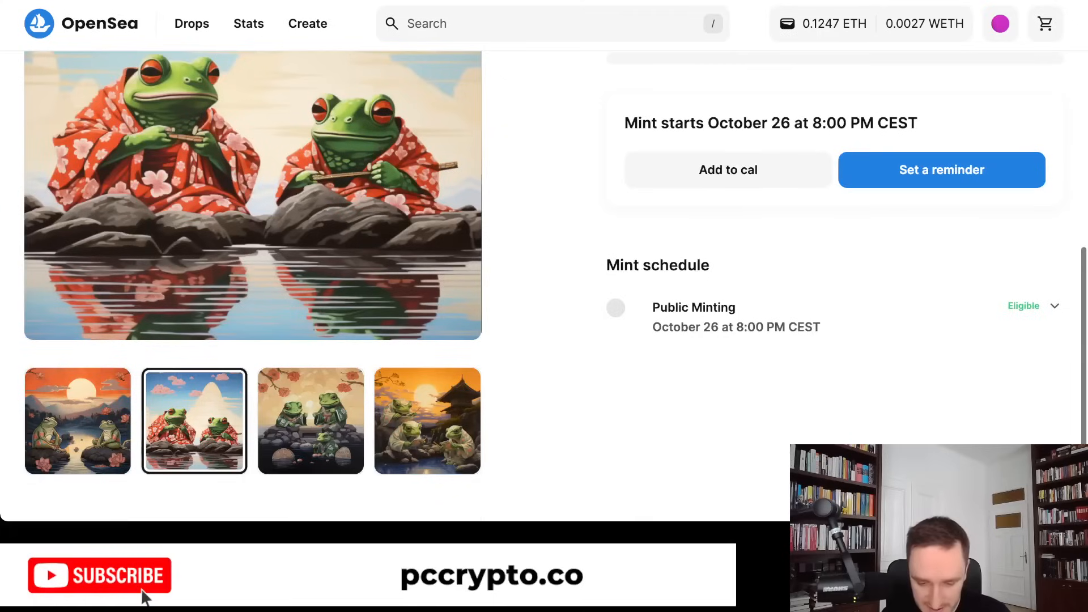
{"action": "scroll", "coordinate": [544, 286], "scroll_direction": "up", "scroll_amount": 3}
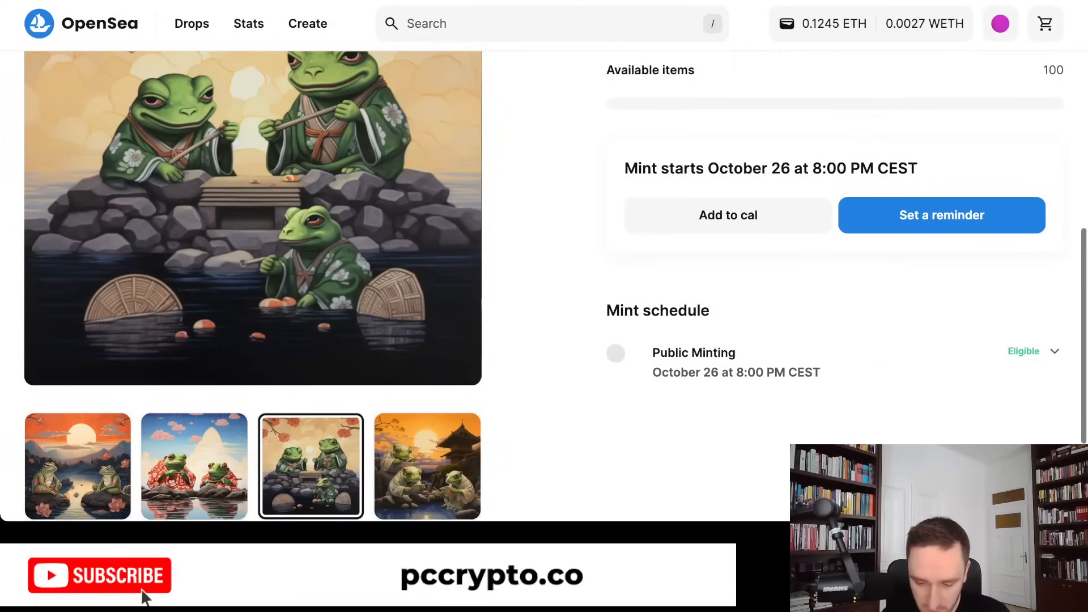
{"action": "scroll", "coordinate": [144, 598], "scroll_direction": "up", "scroll_amount": 3}
{"action": "scroll", "coordinate": [144, 597], "scroll_direction": "down", "scroll_amount": 6}
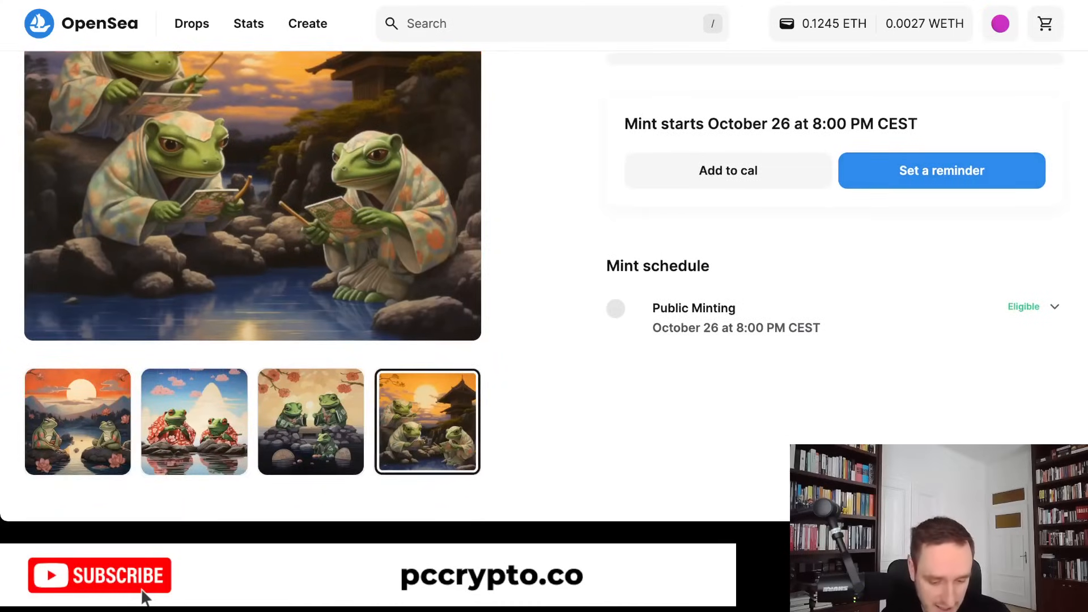
{"action": "scroll", "coordinate": [144, 598], "scroll_direction": "down", "scroll_amount": 2}
{"action": "scroll", "coordinate": [145, 598], "scroll_direction": "up", "scroll_amount": 4}
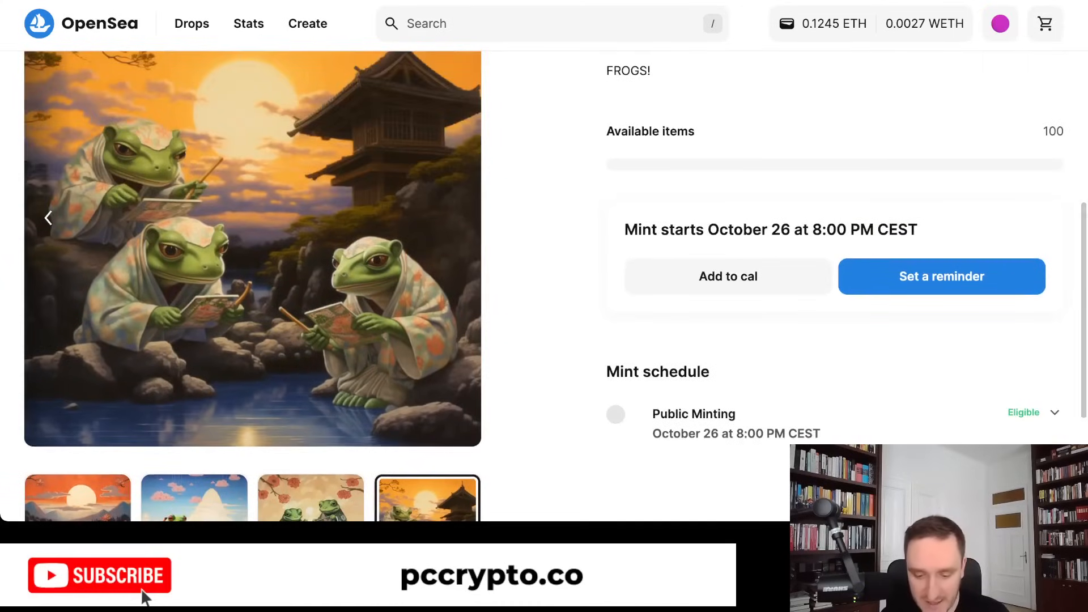
{"action": "scroll", "coordinate": [145, 598], "scroll_direction": "up", "scroll_amount": 8}
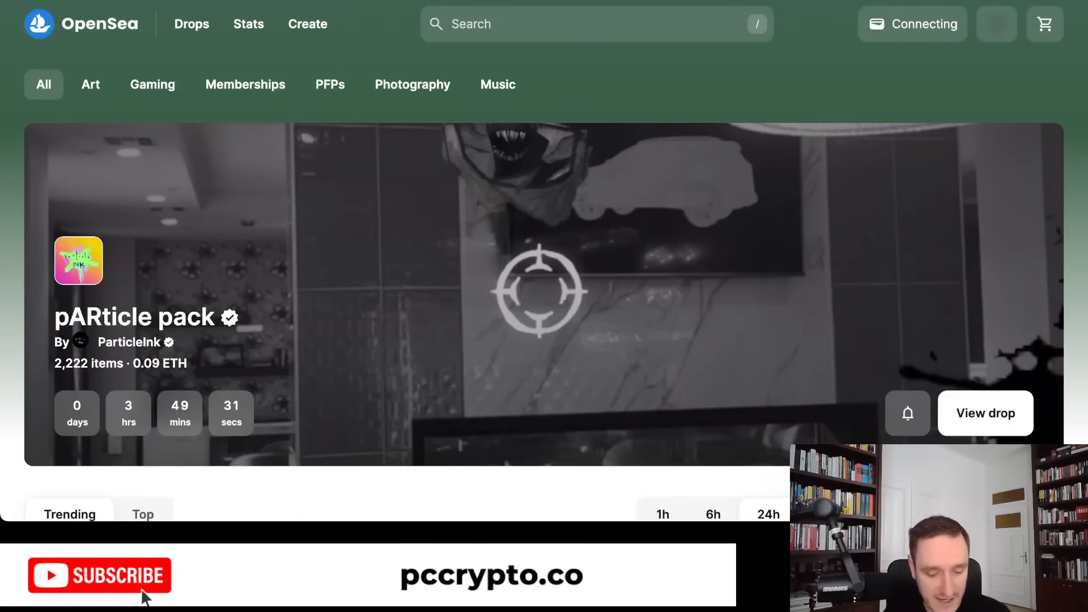
{"action": "scroll", "coordinate": [544, 283], "scroll_direction": "down", "scroll_amount": 5}
{"action": "scroll", "coordinate": [544, 255], "scroll_direction": "up", "scroll_amount": 5}
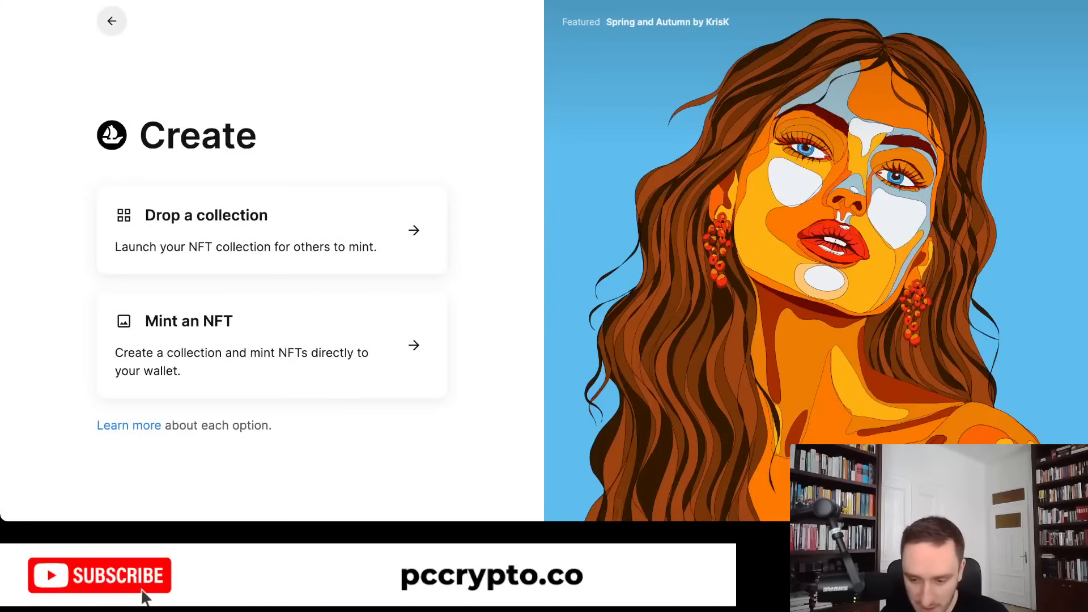
- Go back from the creation options to the Studio collections overview, reload it and look over the listed collections
{"action": "key", "text": "super+Left"}
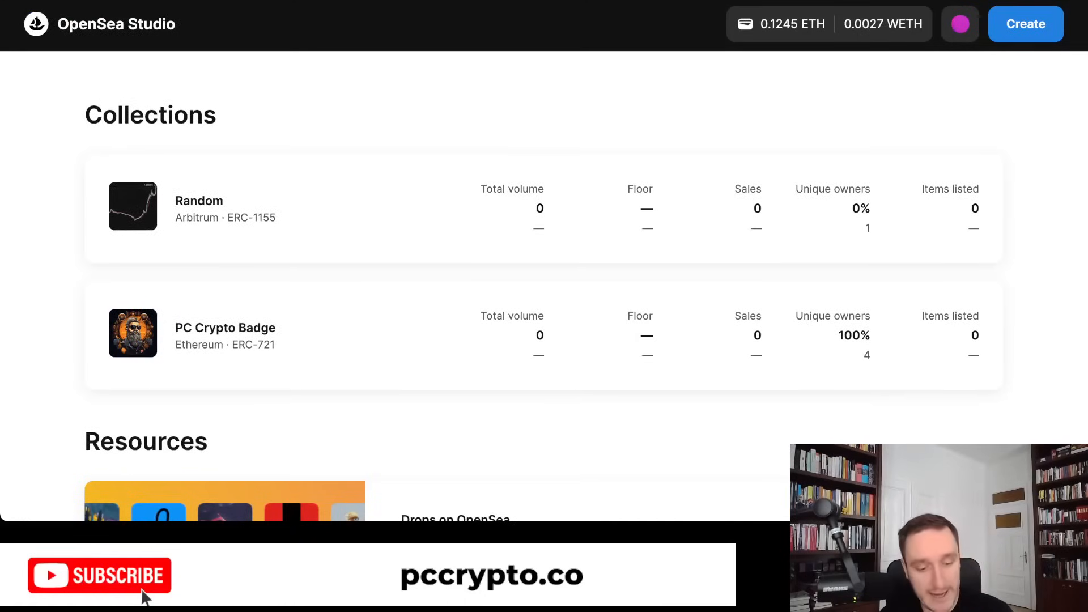
{"action": "key", "text": "super+r"}
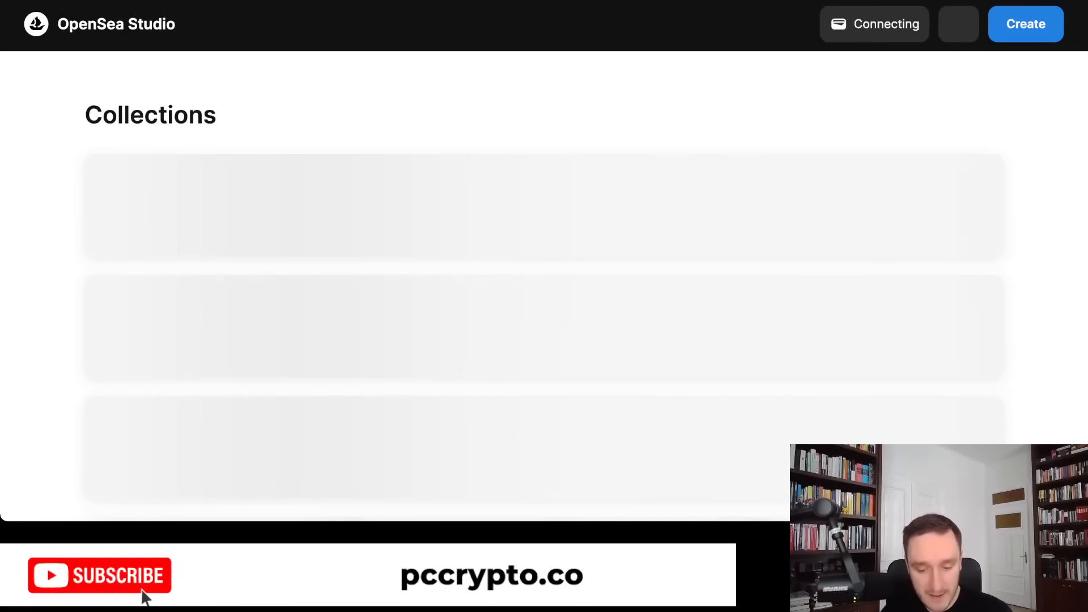
{"action": "scroll", "coordinate": [544, 285], "scroll_direction": "down", "scroll_amount": 2}
{"action": "scroll", "coordinate": [544, 232], "scroll_direction": "up", "scroll_amount": 2}
{"action": "scroll", "coordinate": [544, 232], "scroll_direction": "down", "scroll_amount": 2}
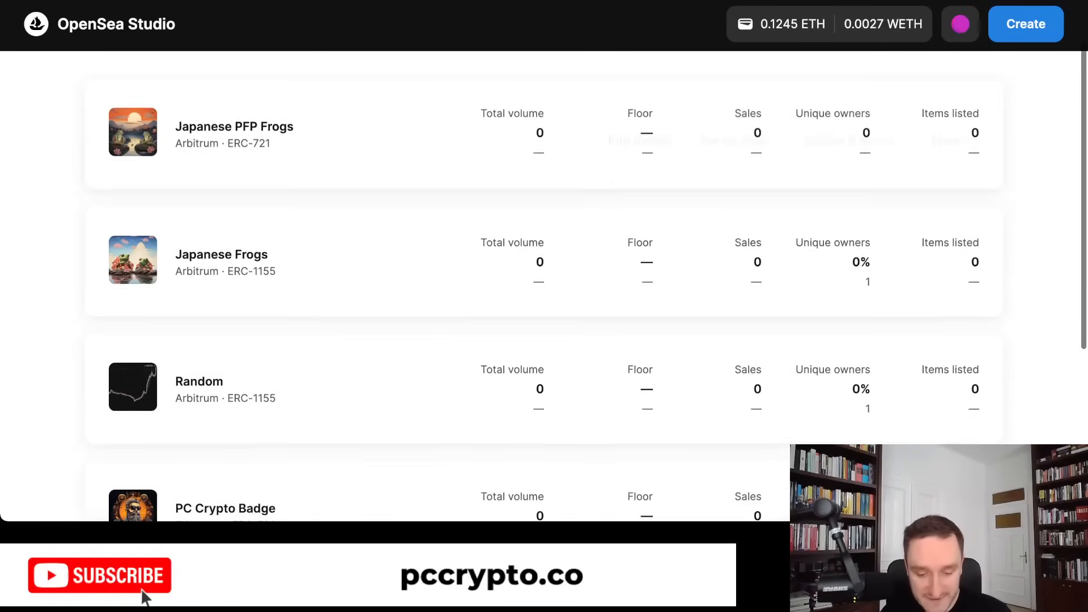
{"action": "scroll", "coordinate": [543, 258], "scroll_direction": "up", "scroll_amount": 1}
{"action": "scroll", "coordinate": [544, 257], "scroll_direction": "down", "scroll_amount": 4}
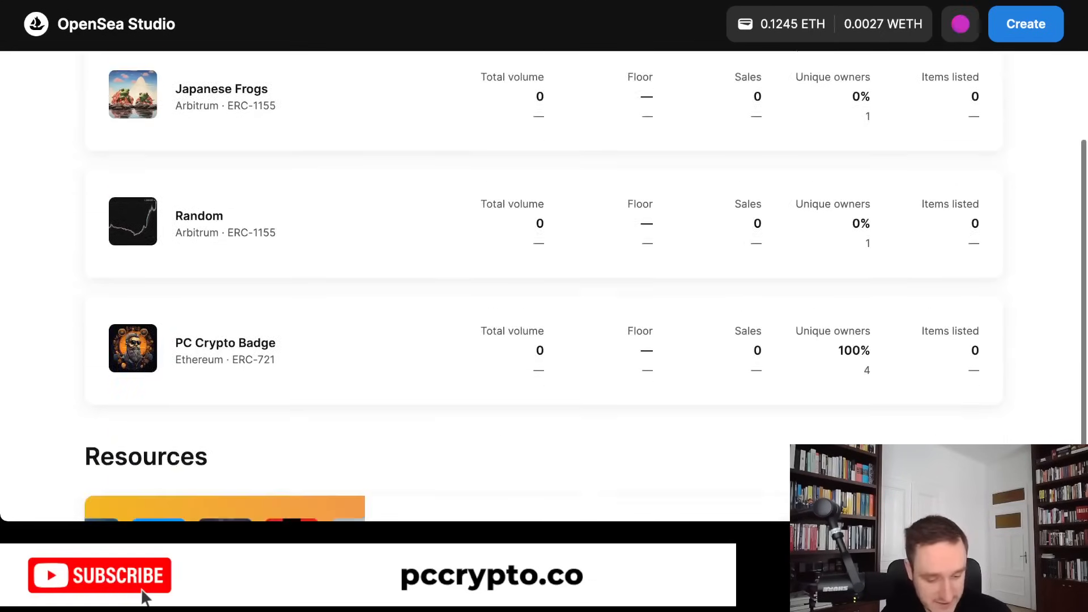
{"action": "scroll", "coordinate": [543, 284], "scroll_direction": "up", "scroll_amount": 1}
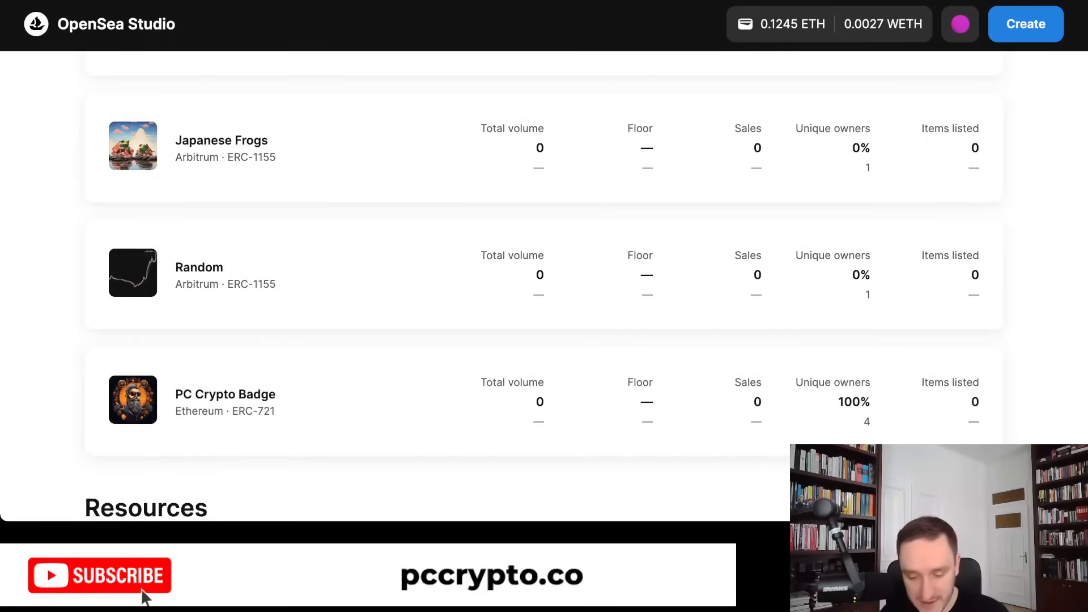
{"action": "scroll", "coordinate": [543, 284], "scroll_direction": "up", "scroll_amount": 3}
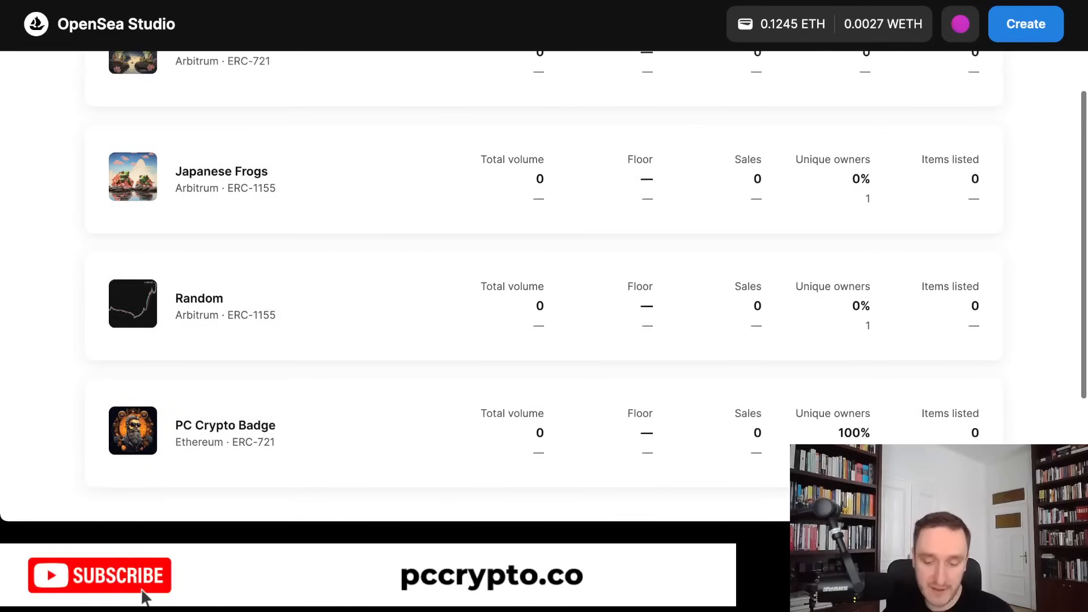